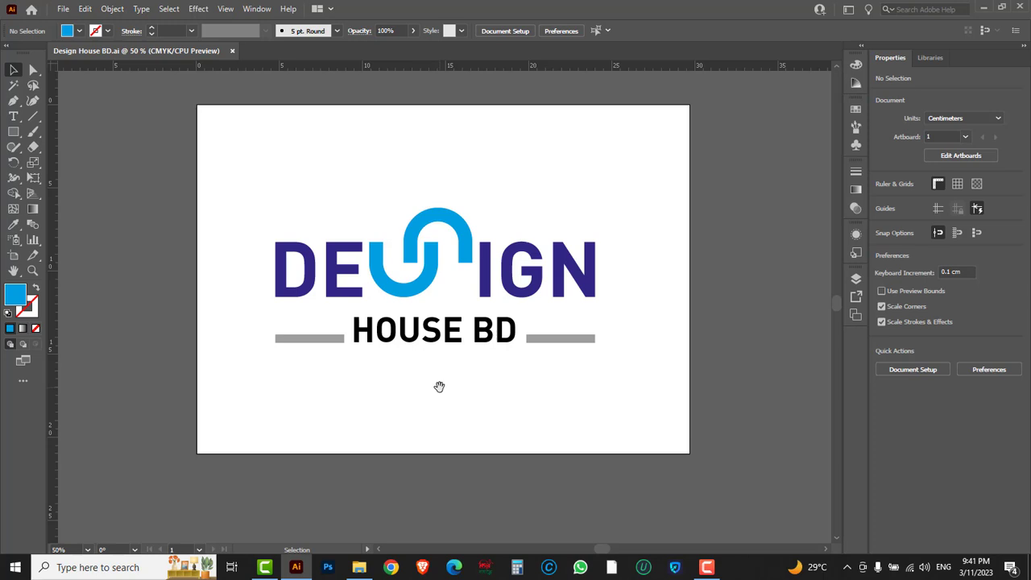
left_click(434, 296, "ctrl")
left_click(435, 293, "ctrl")
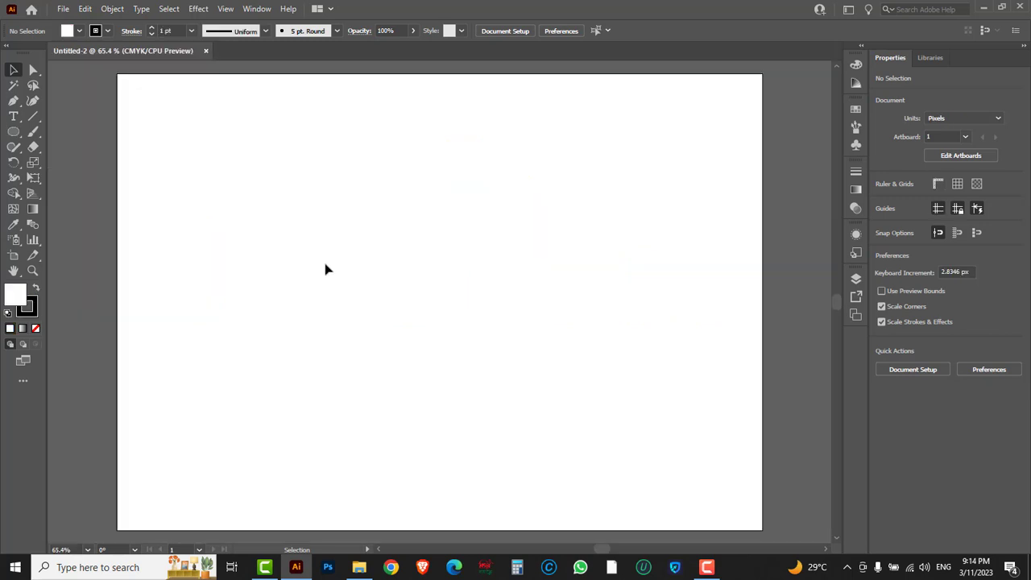
left_click(13, 132)
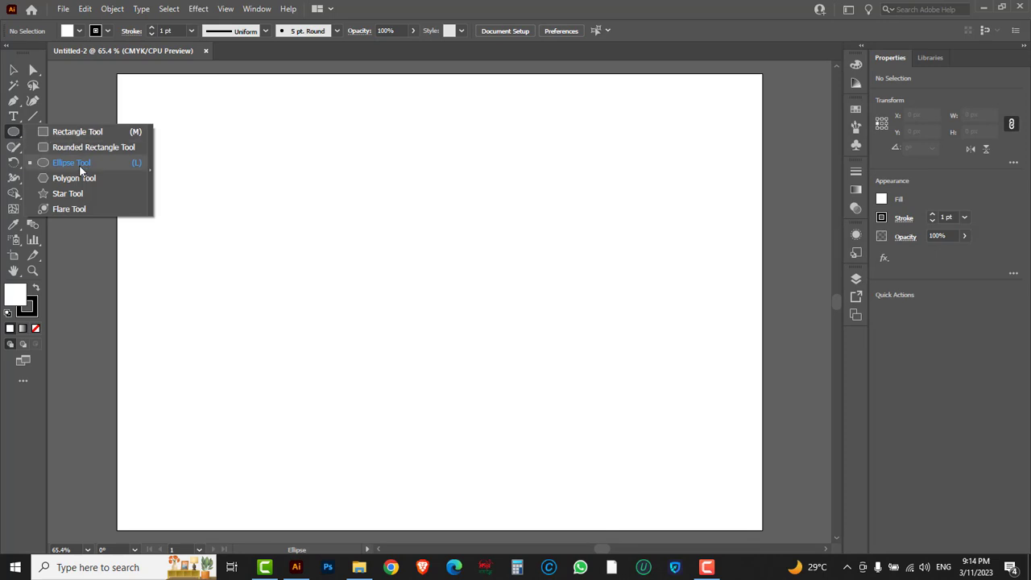
left_click(80, 165)
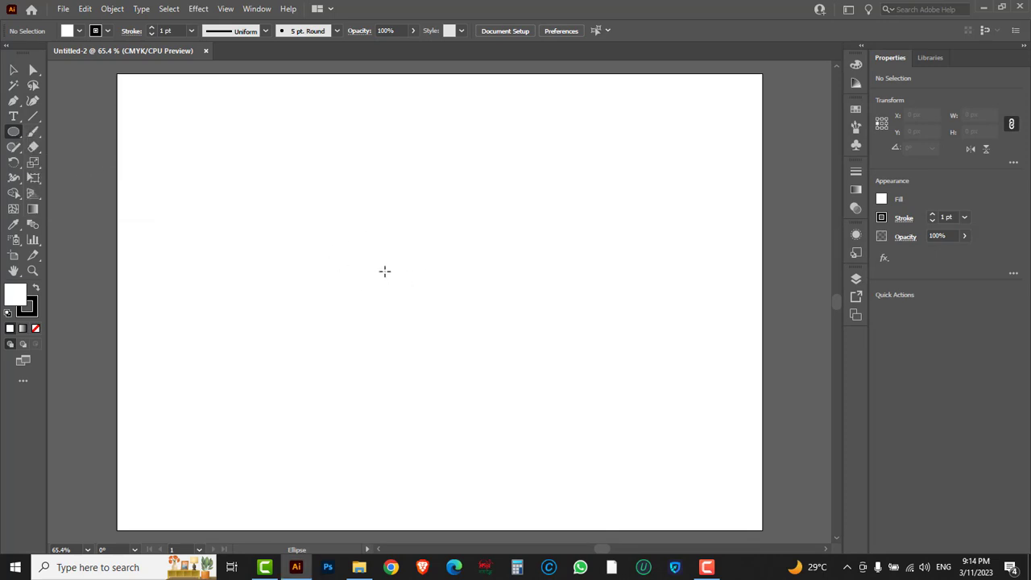
left_click(384, 271)
left_click_drag(517, 256, 498, 256)
left_click(520, 276)
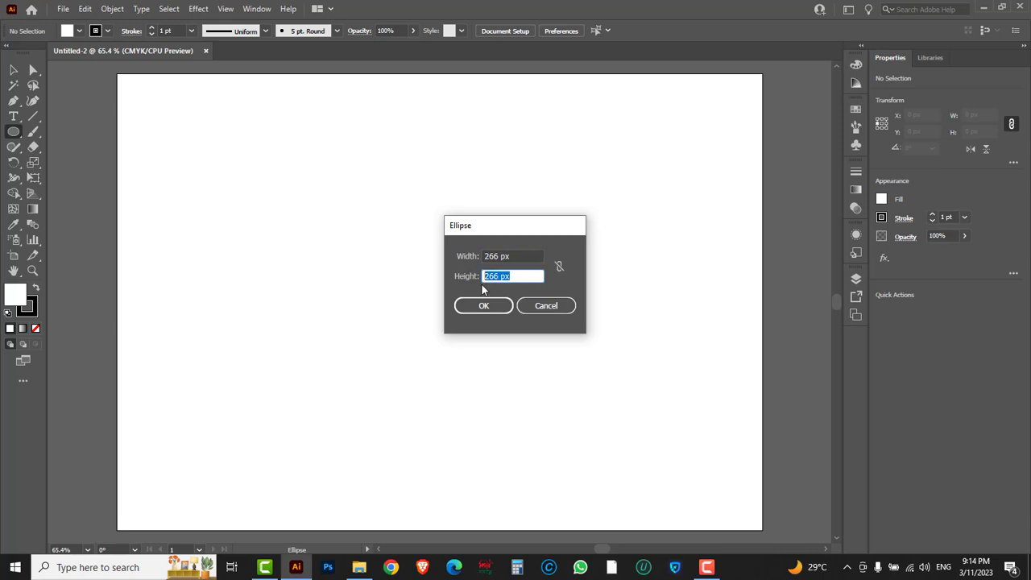
left_click(547, 310)
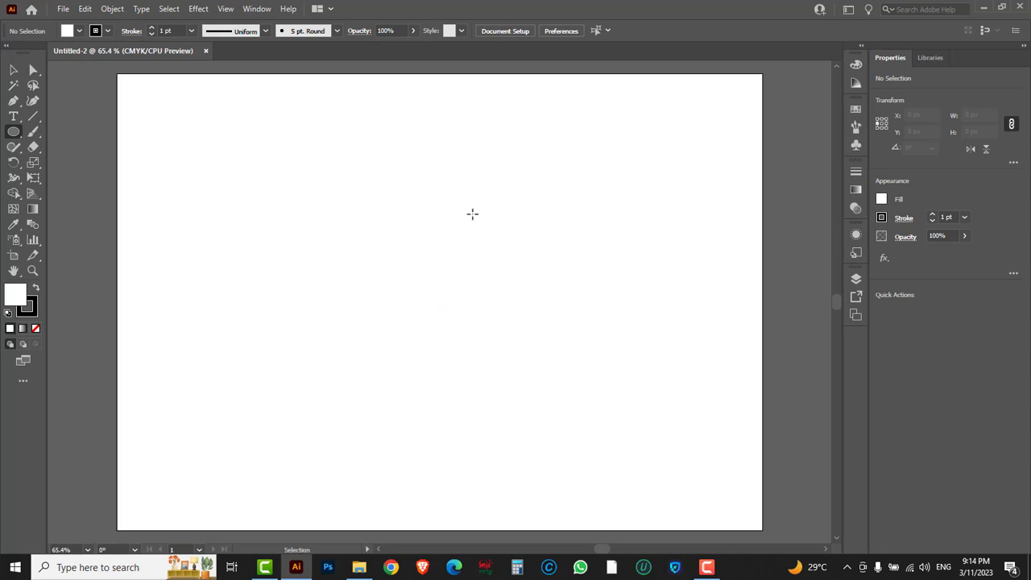
Step: Show the rulers and set the document's ruler units to centimeters
key("ctrl+r")
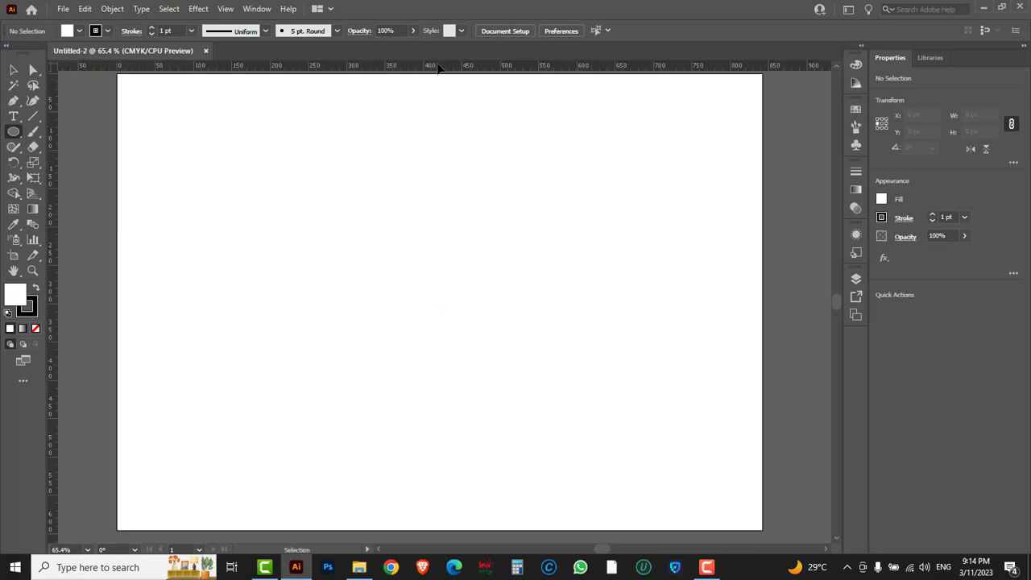
right_click(439, 65)
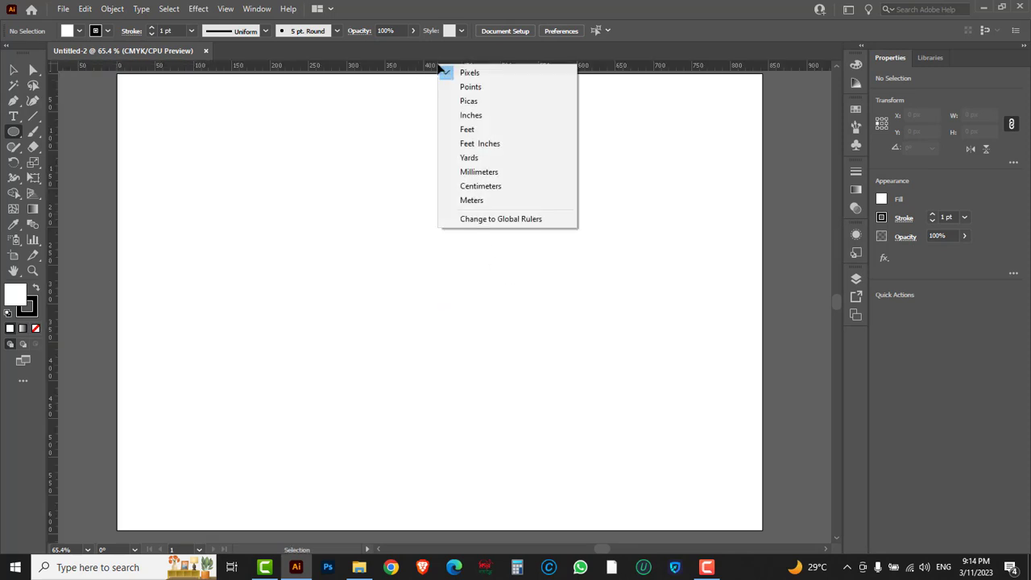
left_click(484, 188)
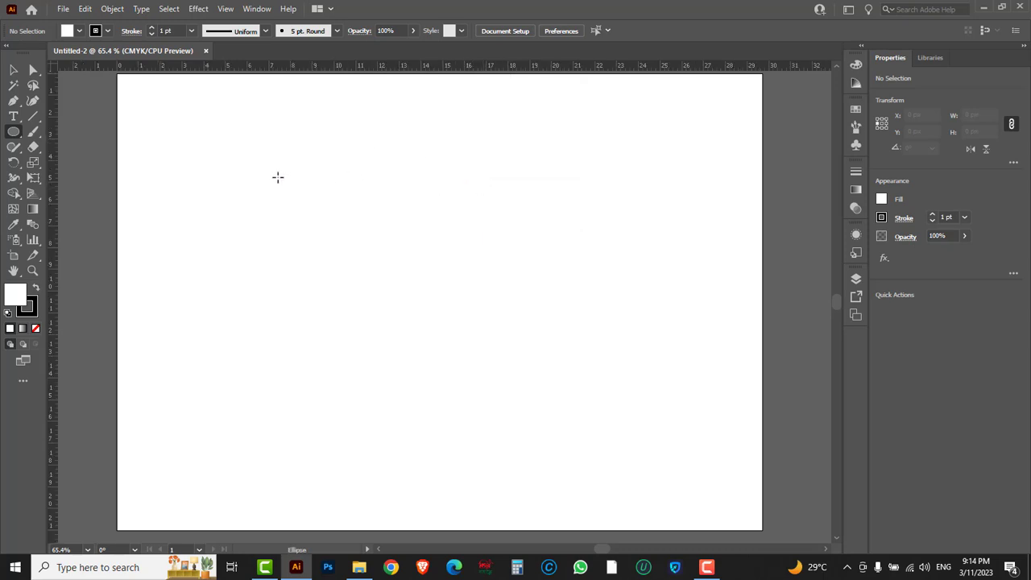
Step: Create a circle 9 cm wide and 9 cm high with the Ellipse tool and move it to around the artboard's centre
left_click(13, 135)
left_click(403, 269)
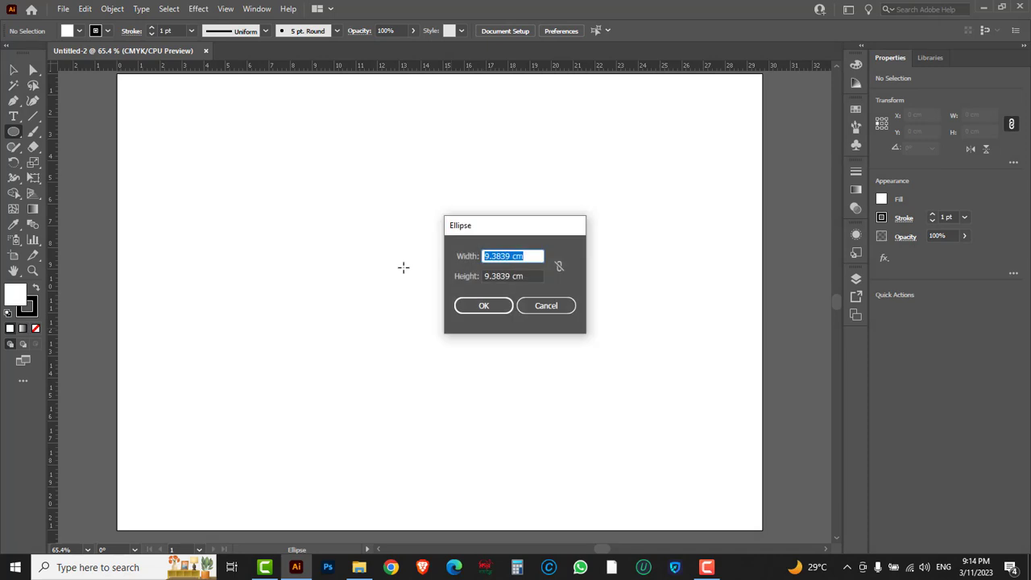
type("9")
key("Tab")
type("9")
left_click(483, 307)
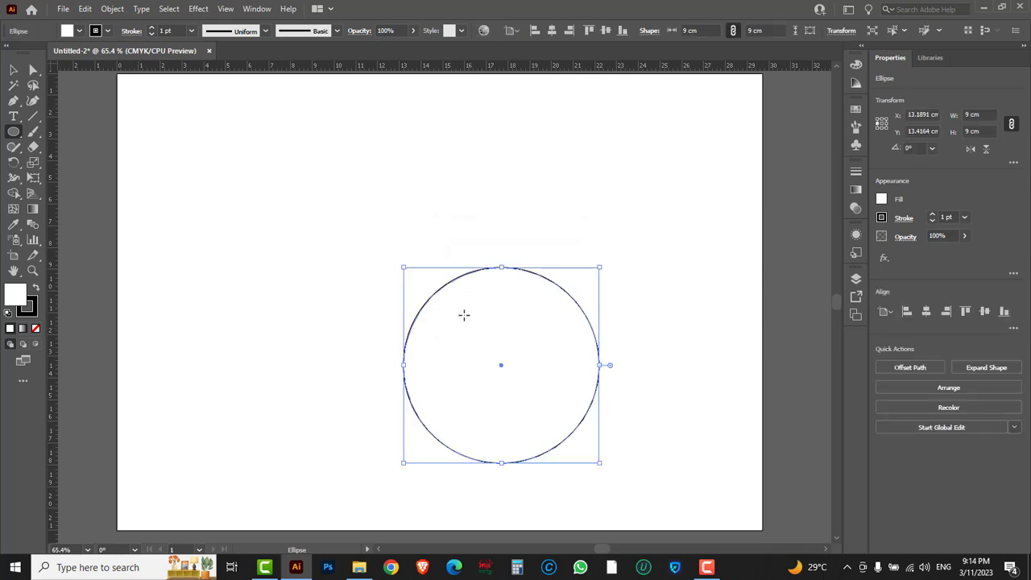
key("v")
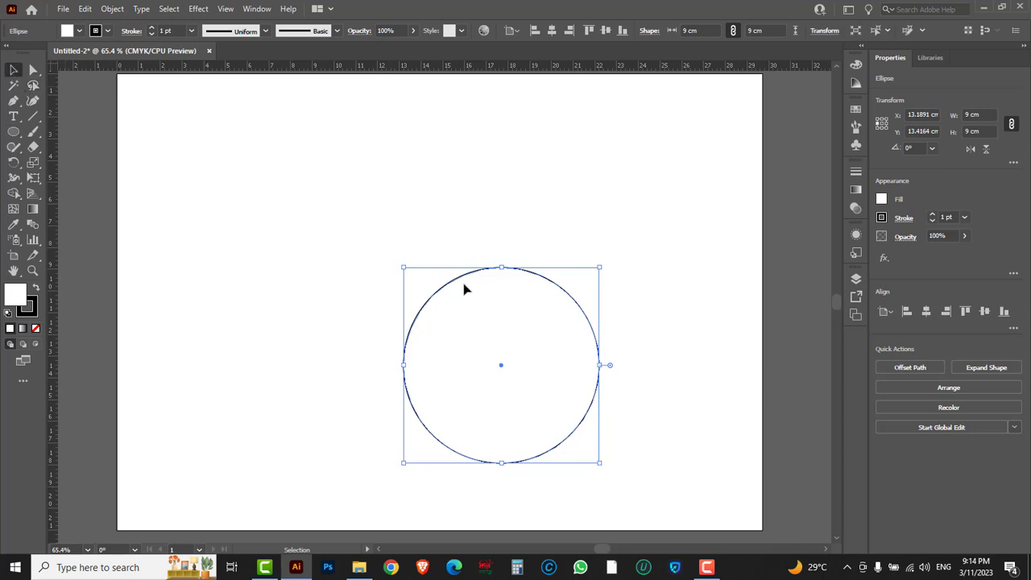
left_click_drag(454, 283, 383, 202)
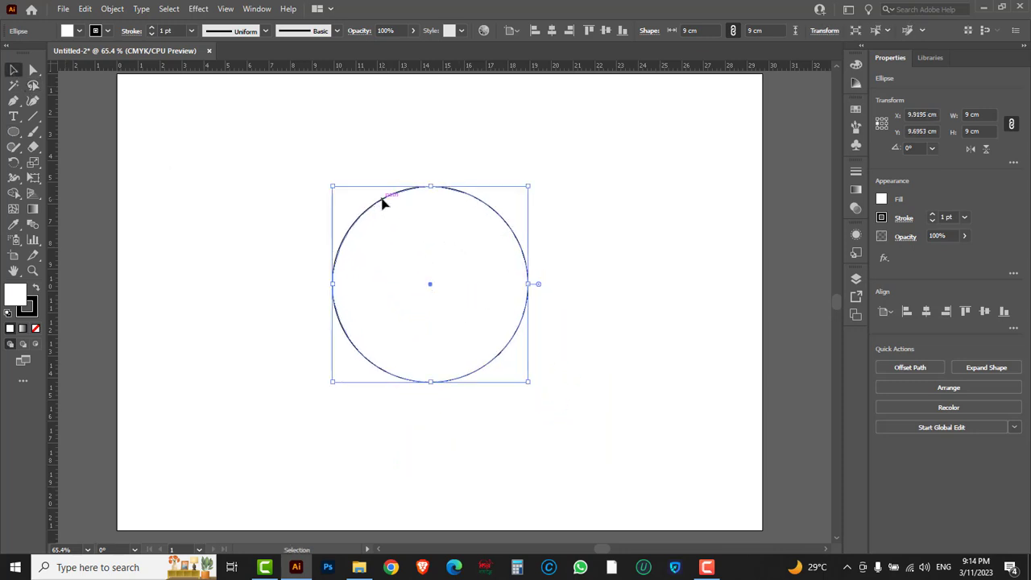
Step: Offset the circle's path outward by 3 cm with miter joins to make a larger concentric circle
left_click(112, 9)
mouse_move(193, 316)
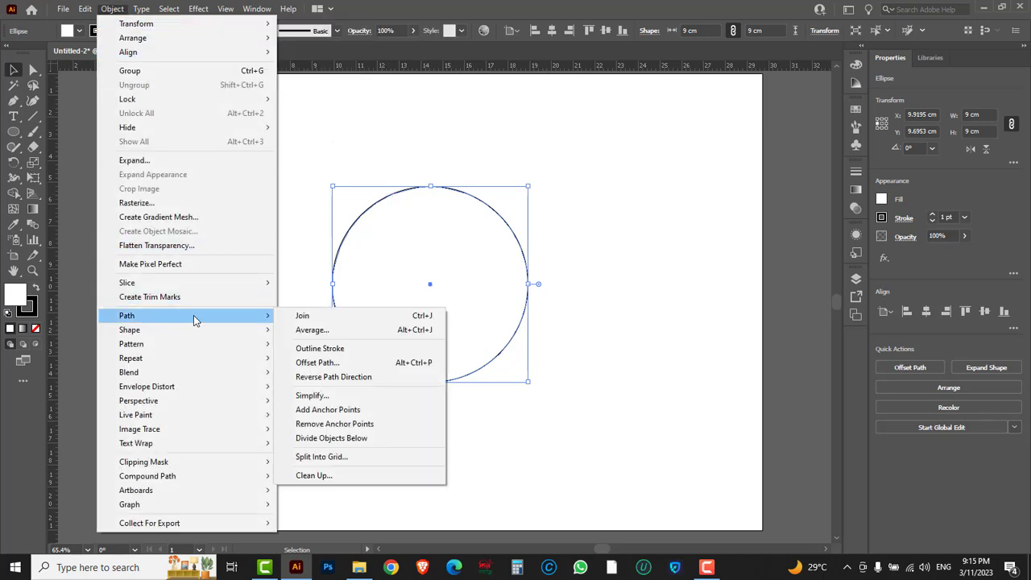
left_click(316, 362)
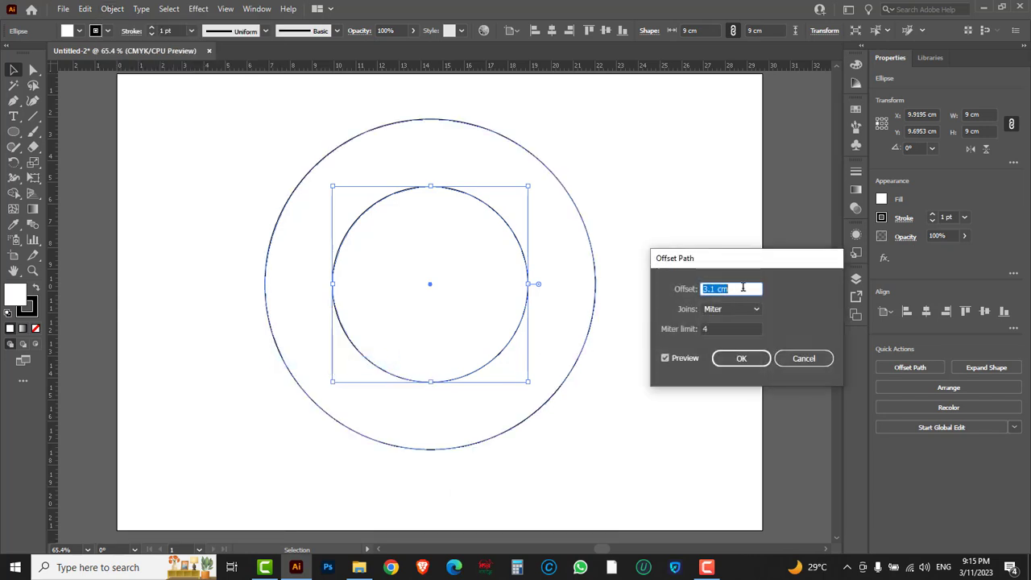
type("3")
left_click(666, 359)
left_click(666, 360)
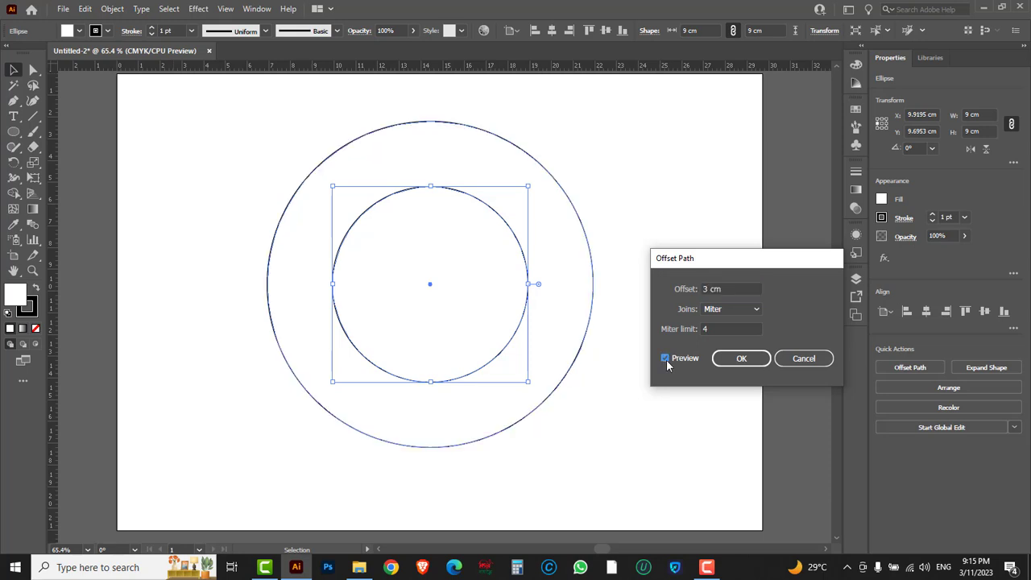
left_click(741, 359)
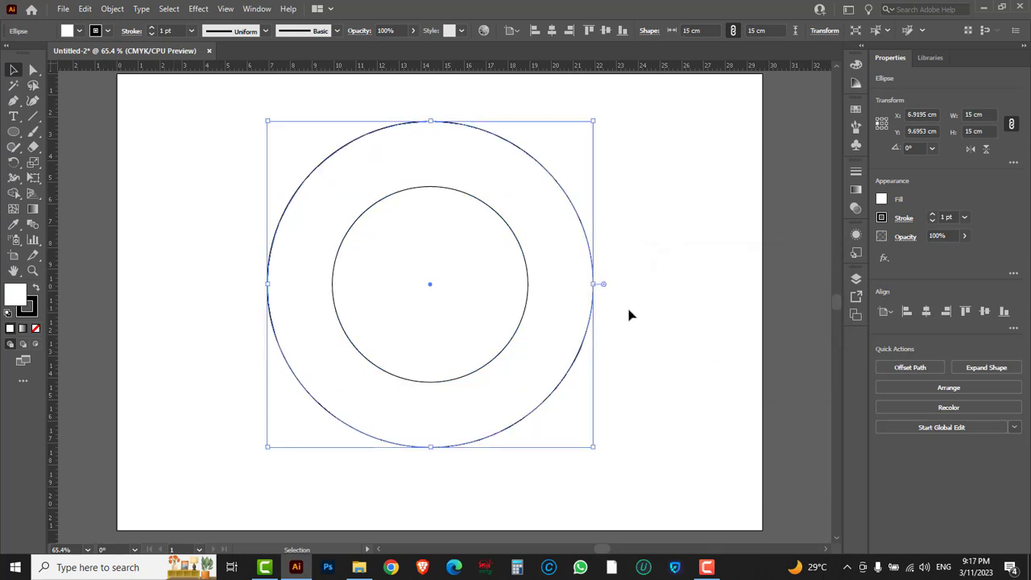
Step: In outline view, draw a horizontal line about 20.3 cm long through the centre of both circles with the Pen tool
left_click(12, 100)
left_click(67, 101)
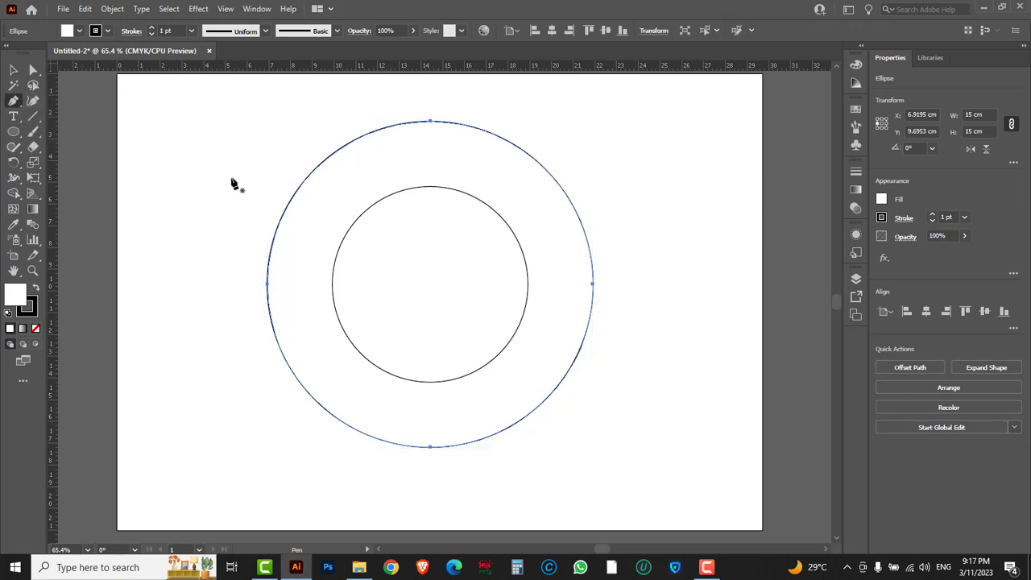
key("ctrl")
key("ctrl+y")
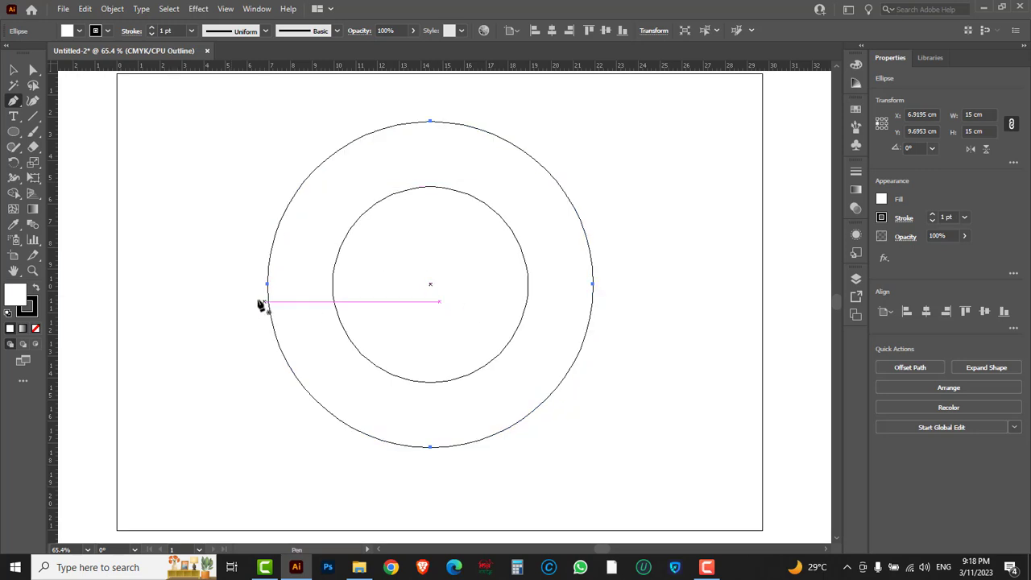
left_click(208, 284)
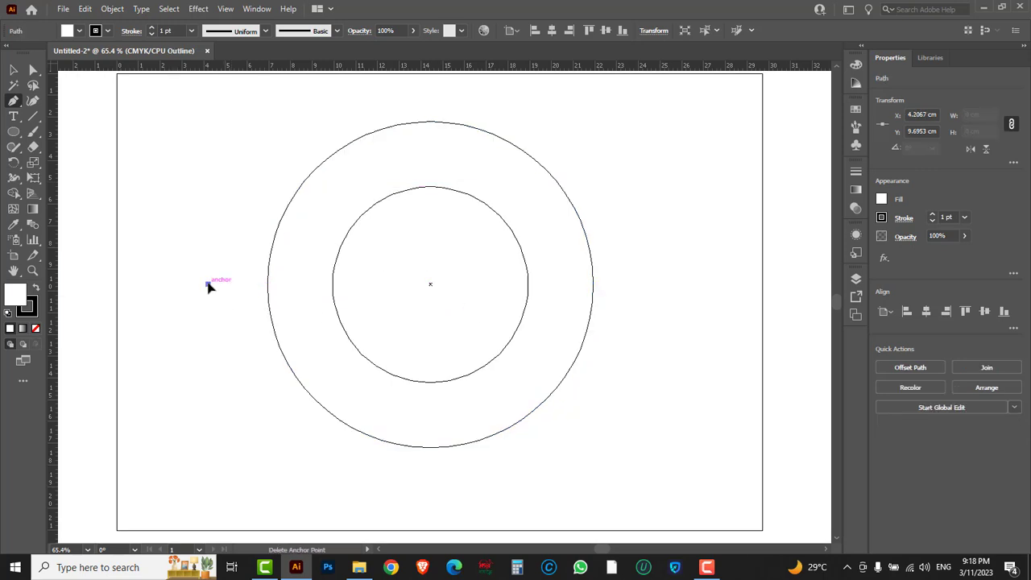
left_click(649, 285)
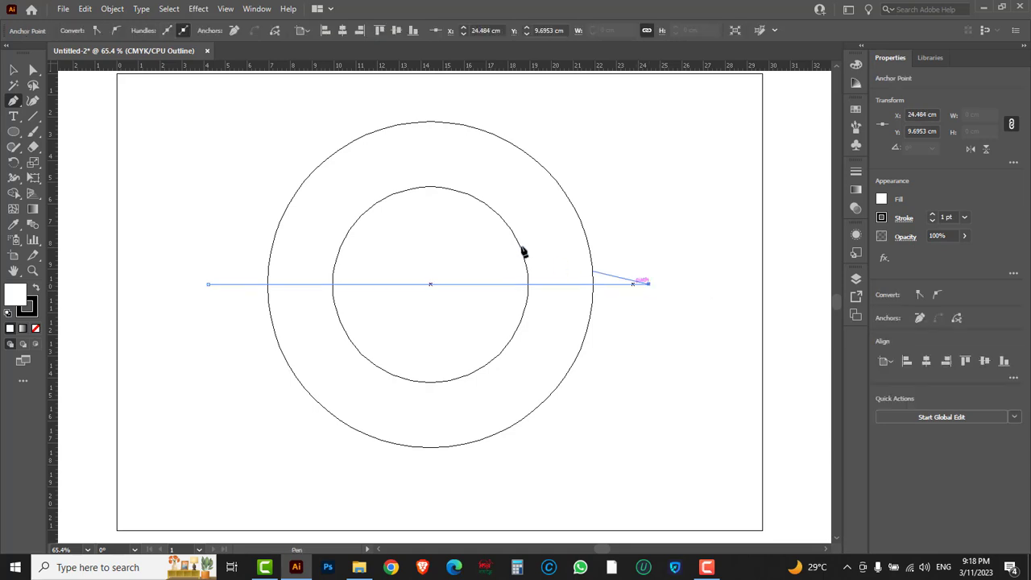
left_click(13, 72)
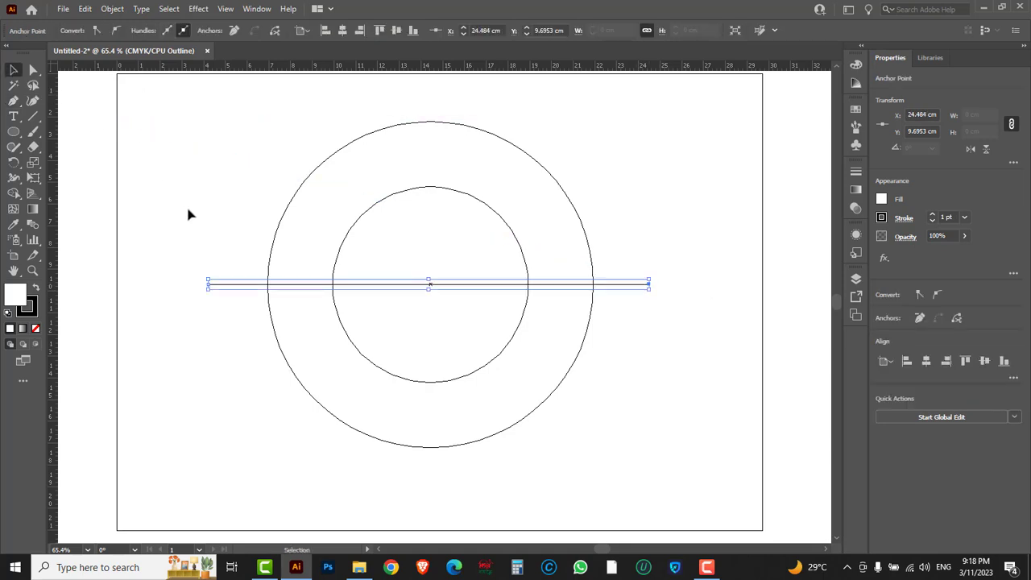
left_click(726, 345)
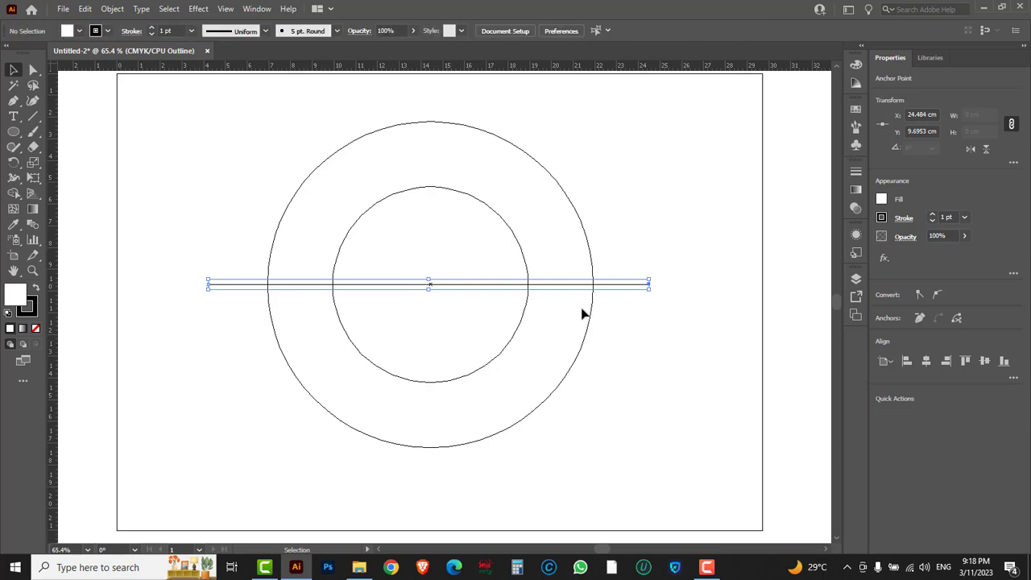
Step: Duplicate the horizontal line twice, placing one copy at the inner circle's top edge and a spare copy just below it
left_click(497, 289)
left_click_drag(497, 288, 490, 193)
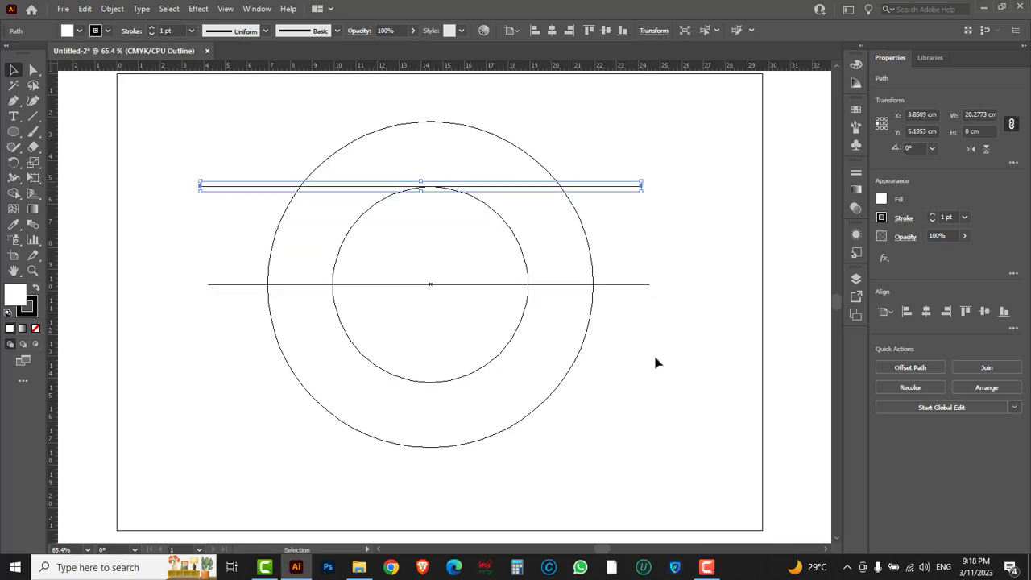
left_click_drag(254, 189, 223, 224)
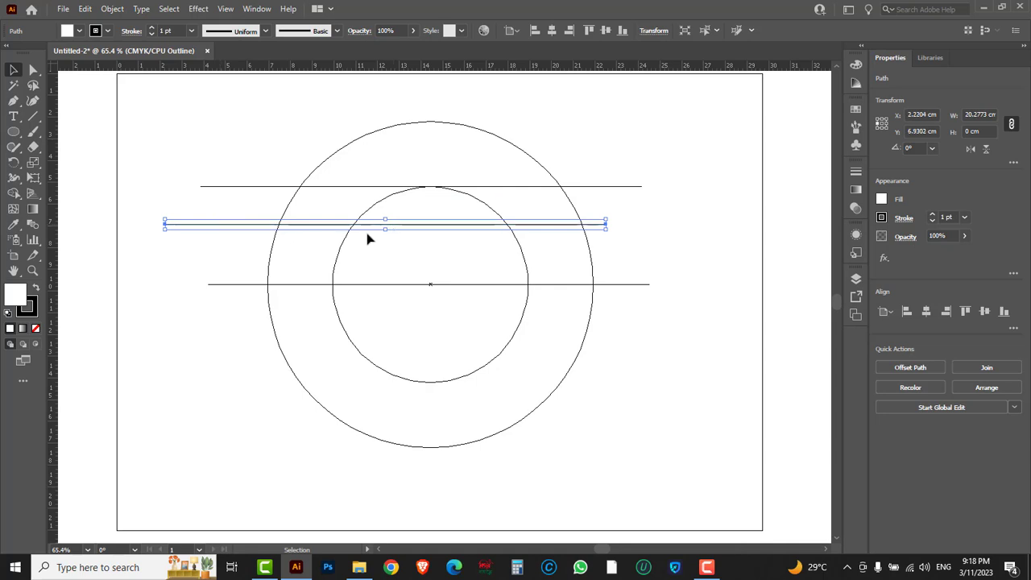
Step: Rotate the spare line to vertical, place it at the outer circle's left edge, and duplicate it to the inner circle's left edge
left_click(16, 164)
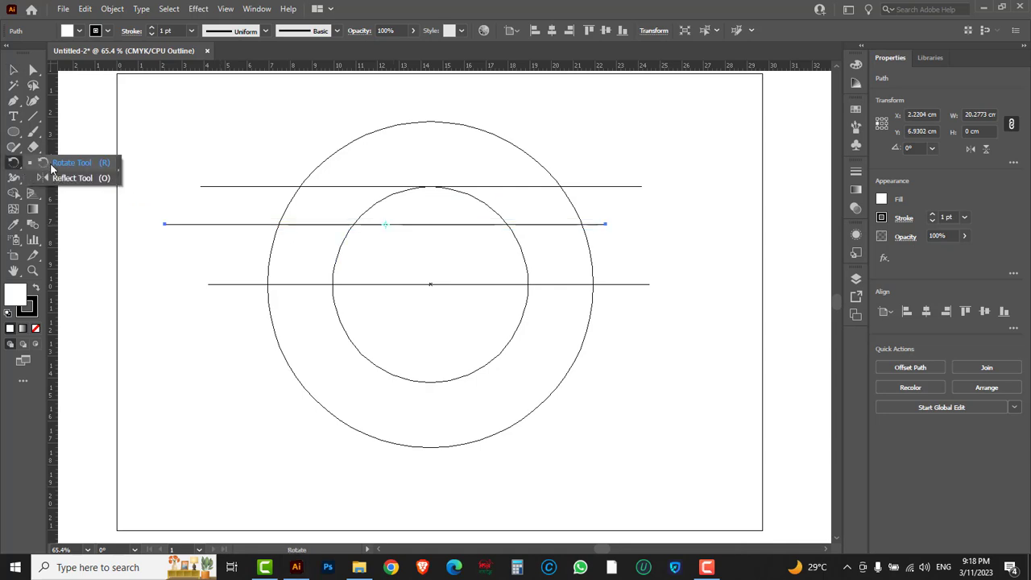
left_click_drag(642, 224, 448, 465)
left_click(14, 70)
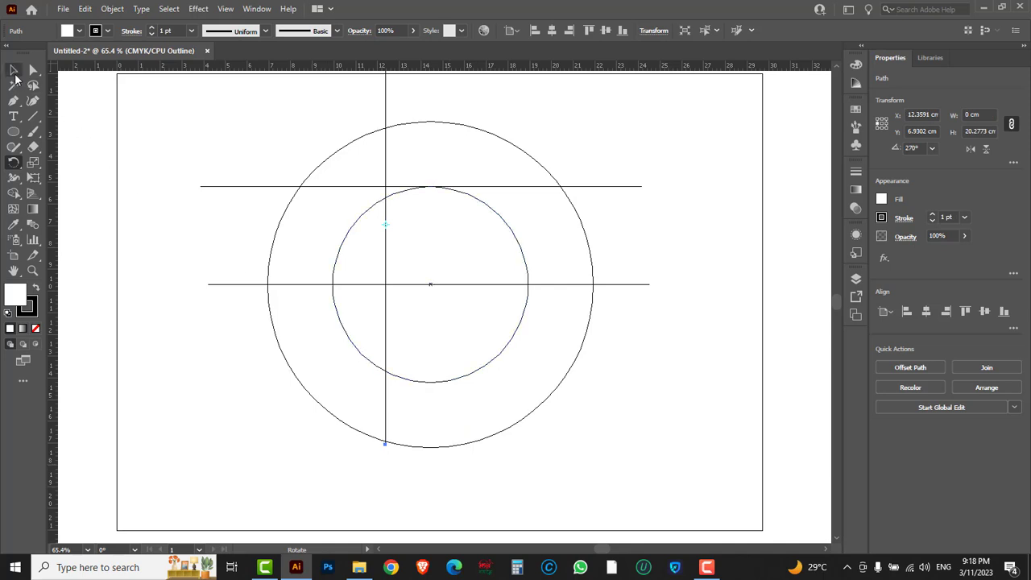
left_click_drag(386, 246, 269, 296)
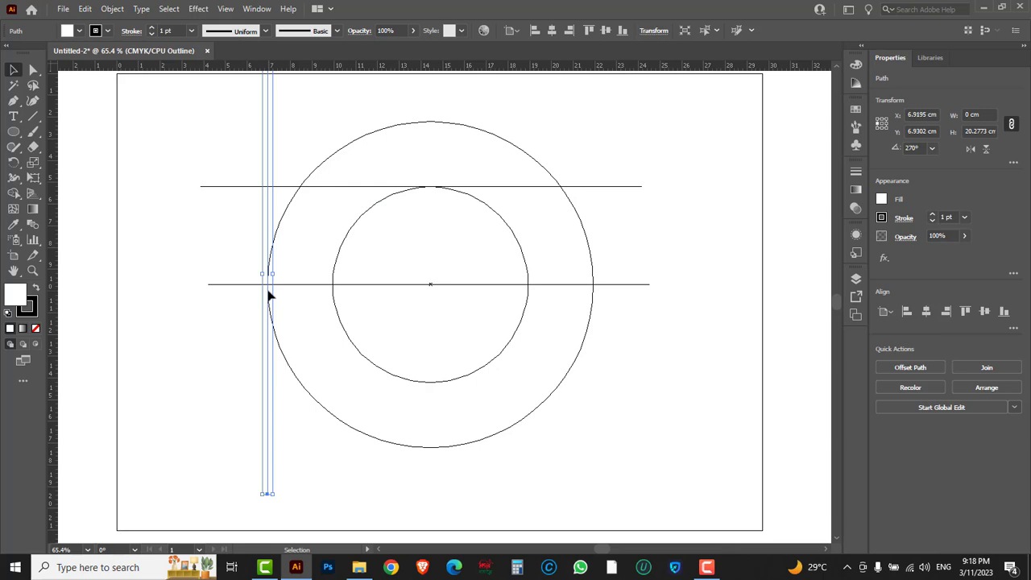
left_click_drag(272, 392, 334, 398)
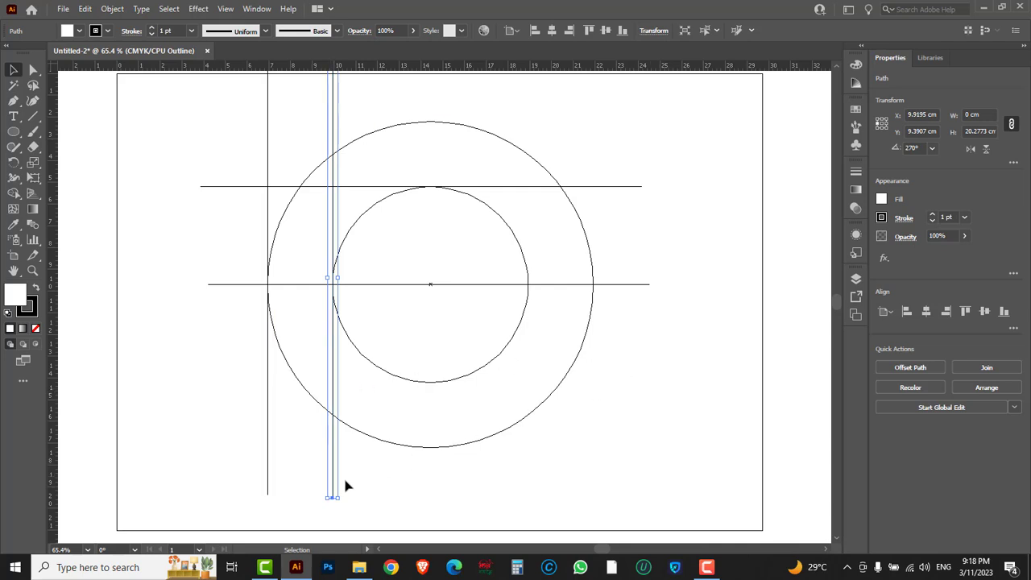
Step: Shorten both vertical lines together at their upper and lower ends to an overall height of about 14.5 cm
left_click_drag(364, 503, 245, 480)
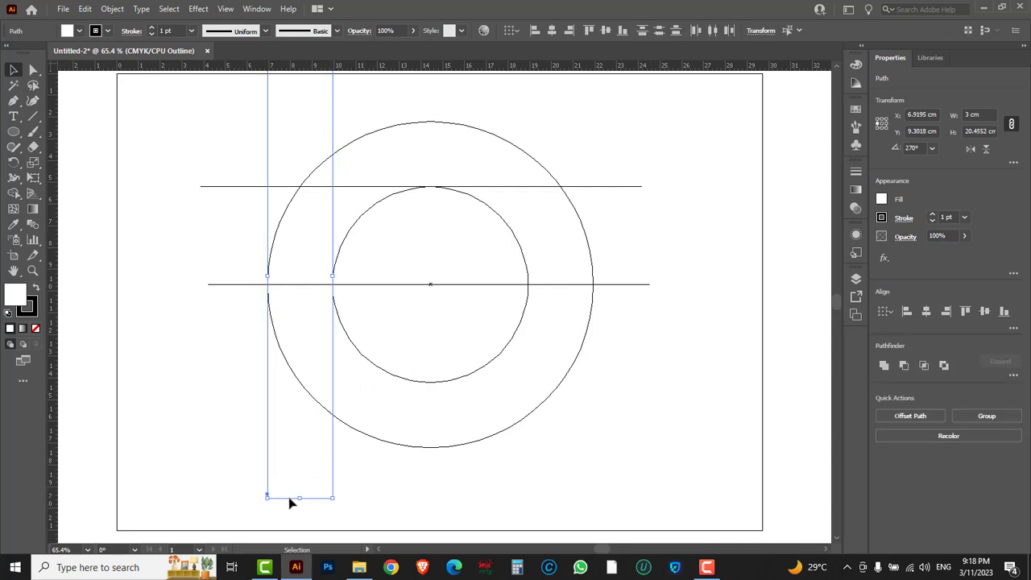
key("ctrl+alt+space")
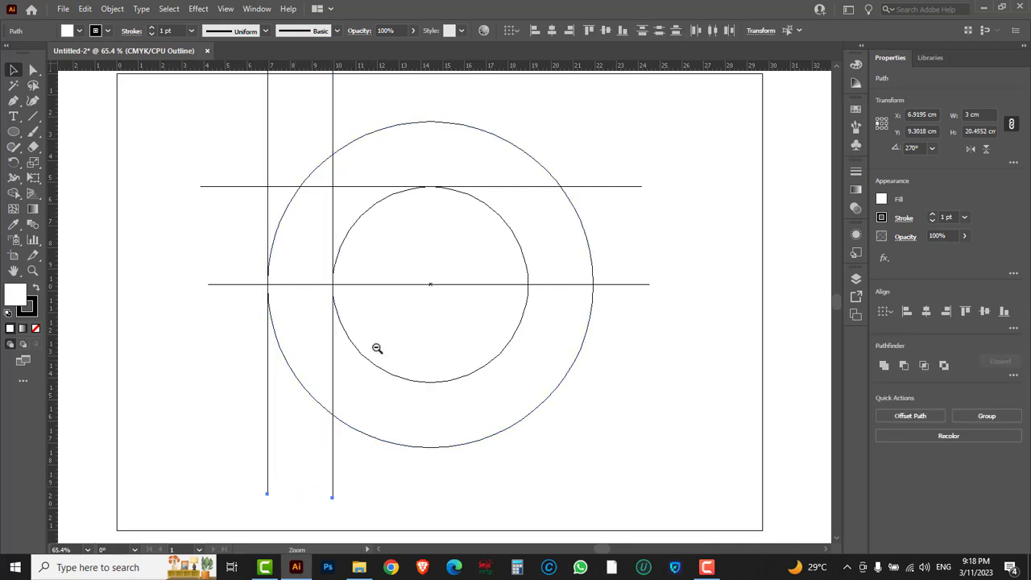
left_click(377, 343)
left_click_drag(386, 90, 386, 145)
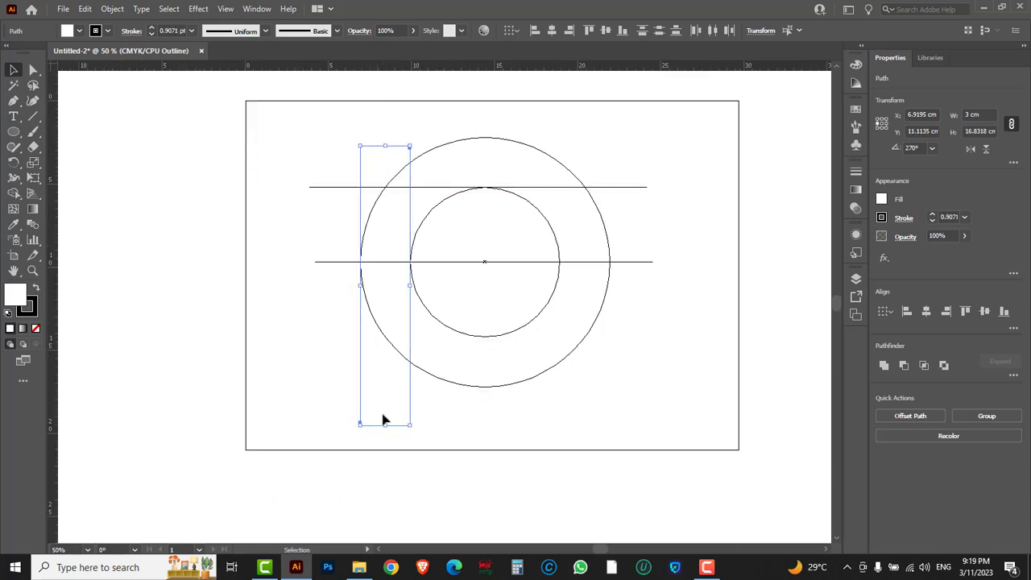
left_click_drag(386, 427, 387, 384)
Step: Duplicate the pair of vertical lines across to the right edges of the inner and outer circles
key("ctrl+space")
left_click(480, 239, "ctrl")
key("space")
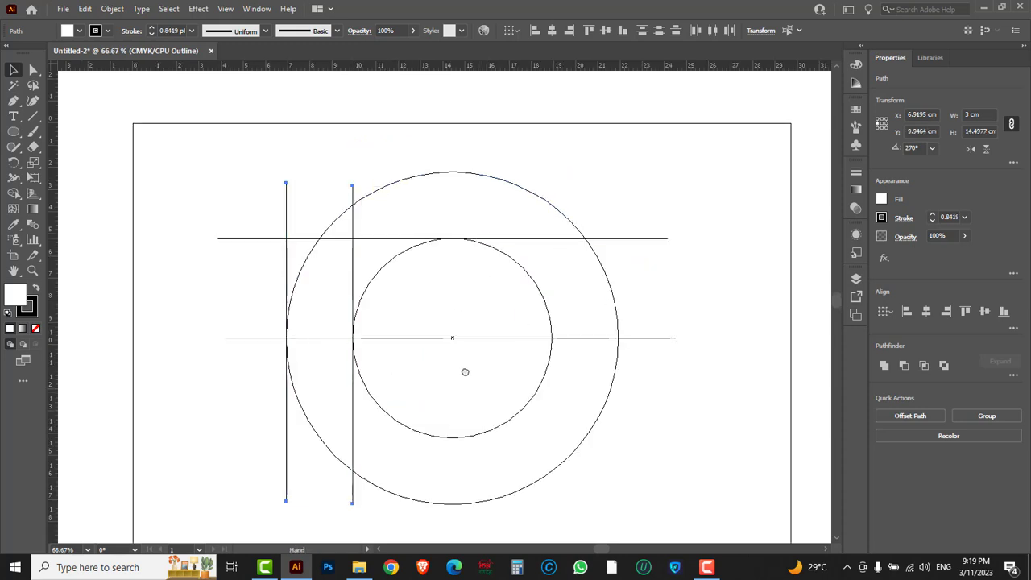
left_click_drag(476, 387, 443, 346)
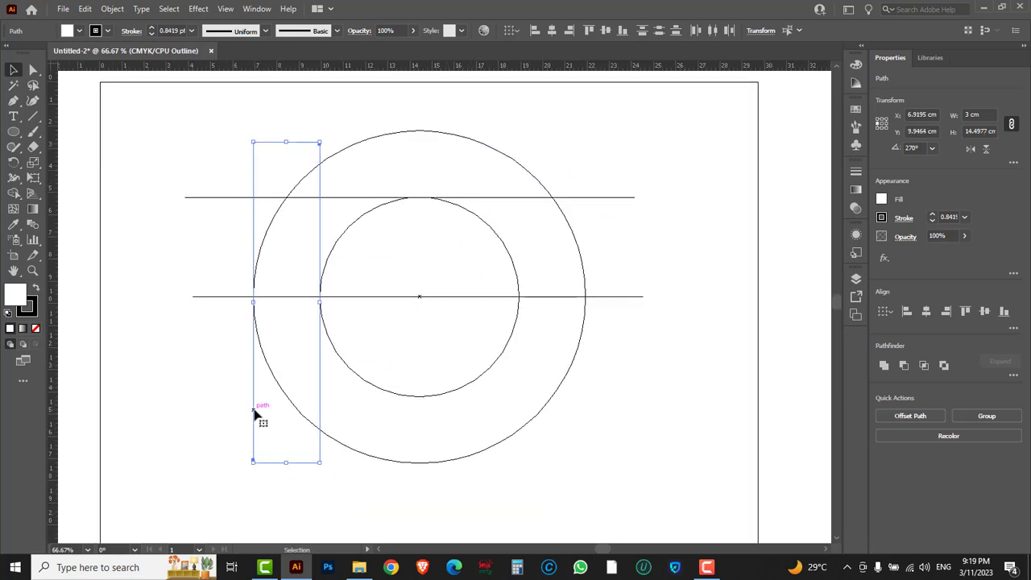
left_click_drag(254, 413, 520, 421)
key("alt+shift")
key("alt+shift")
key("alt+shift")
Step: Group both concentric circles with all their horizontal and vertical dividing lines in normal preview mode
key("ctrl+y")
left_click_drag(644, 458, 239, 193)
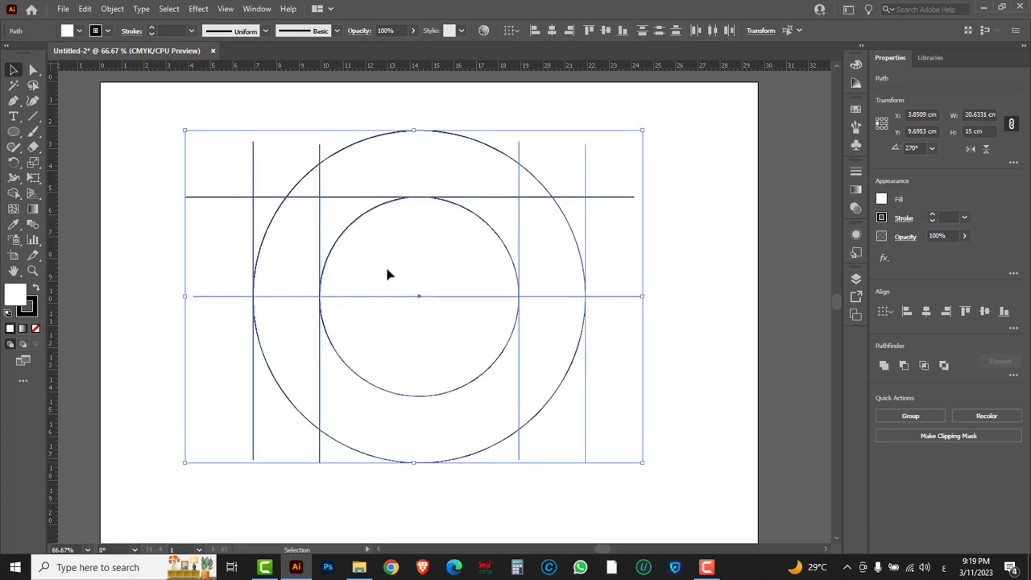
key("a")
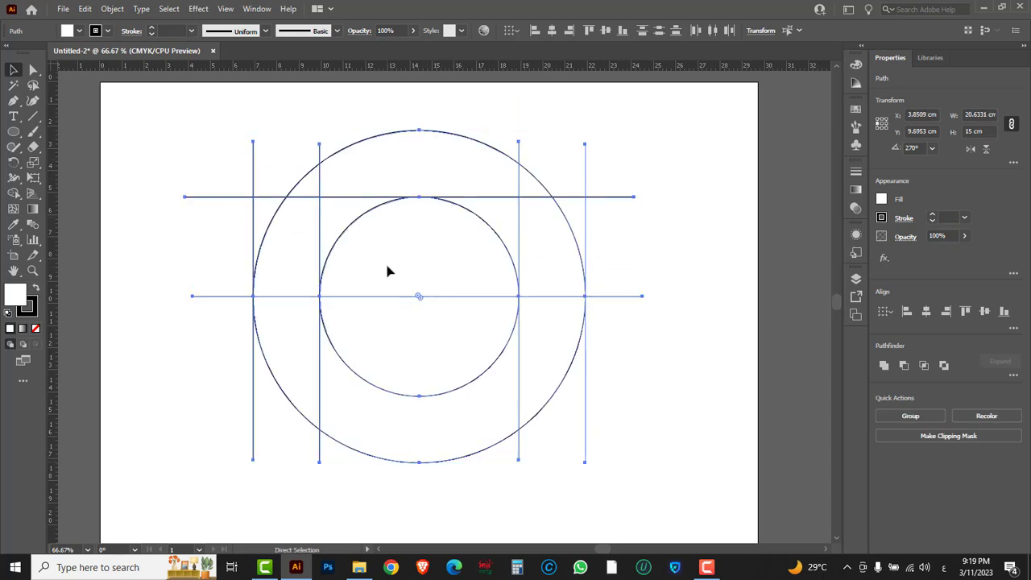
key("ctrl+g")
key("v")
left_click(675, 344)
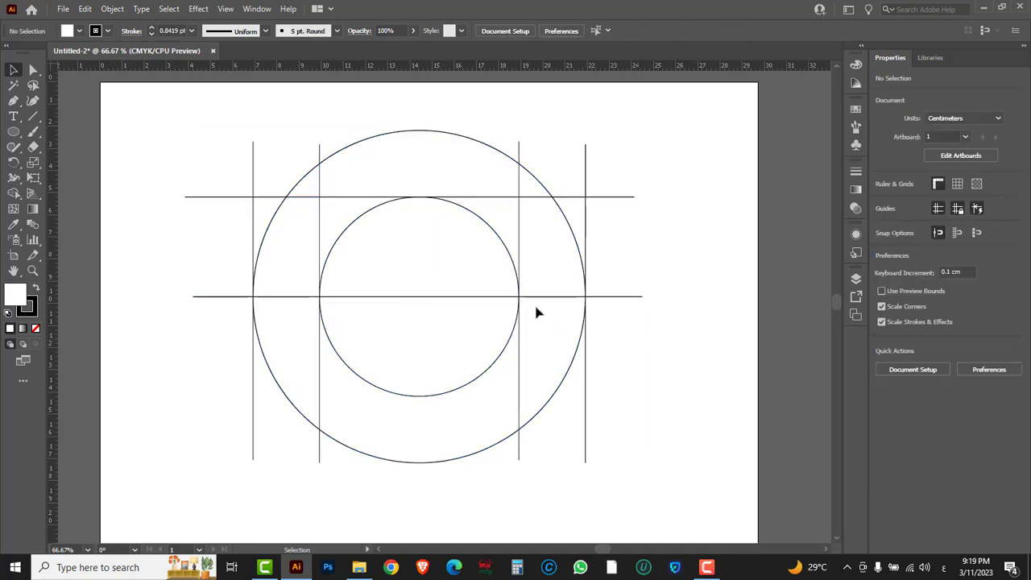
left_click_drag(530, 299, 589, 319)
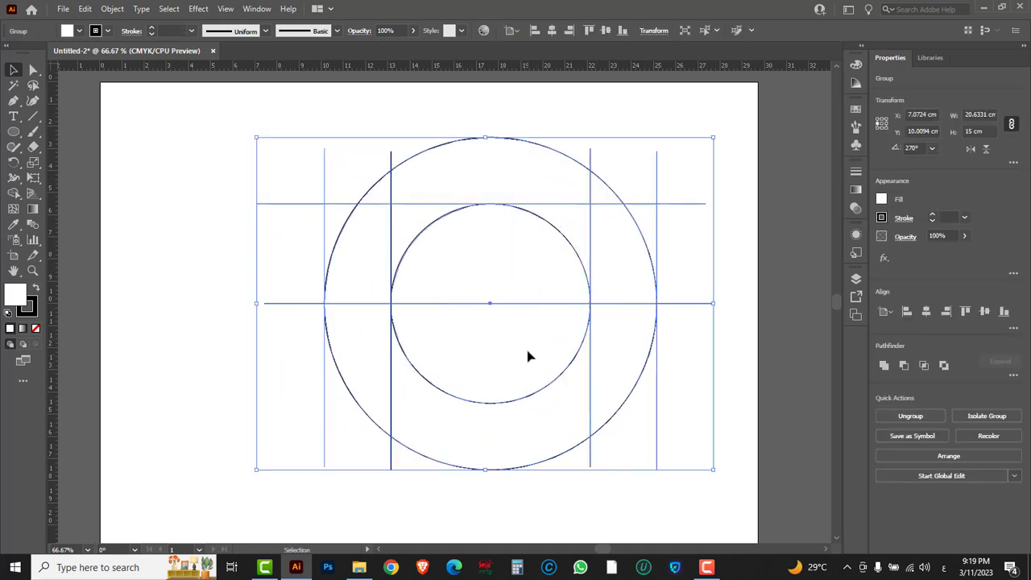
key("a")
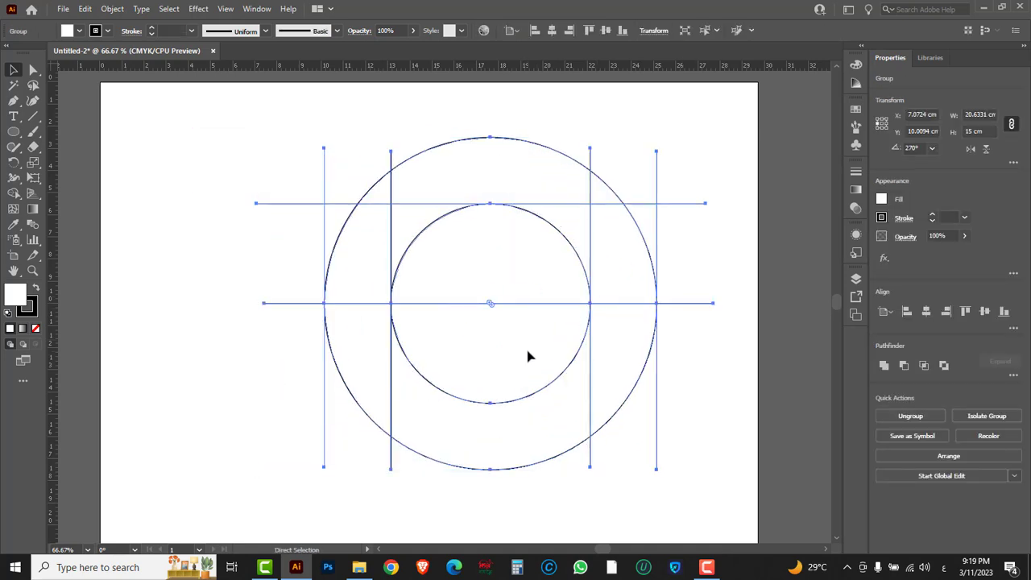
key("ctrl+z")
Step: Duplicate the grouped circles and lines horizontally beside the original, partly beyond the artboard's right edge
key("ctrl+alt+space")
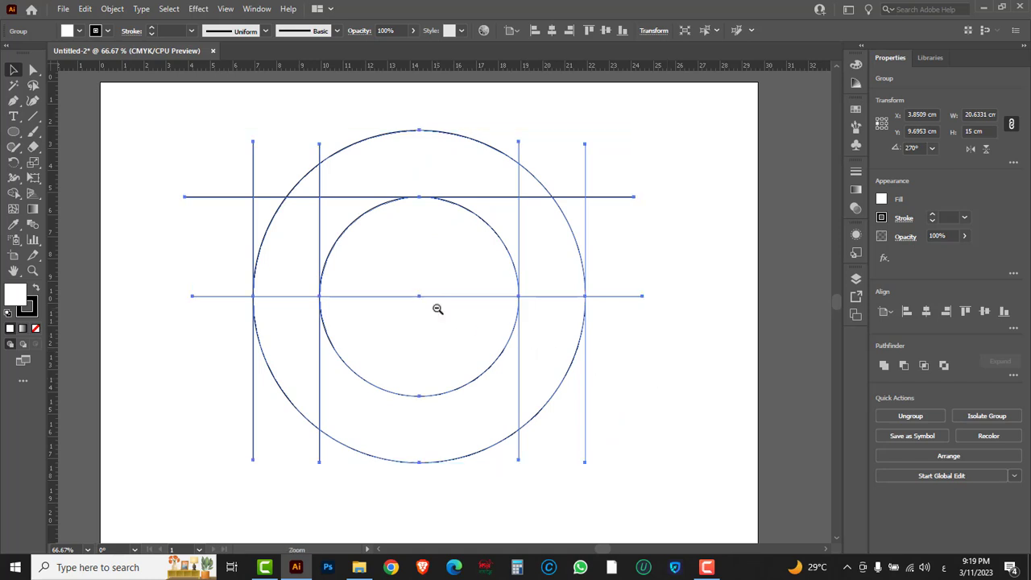
left_click(435, 306)
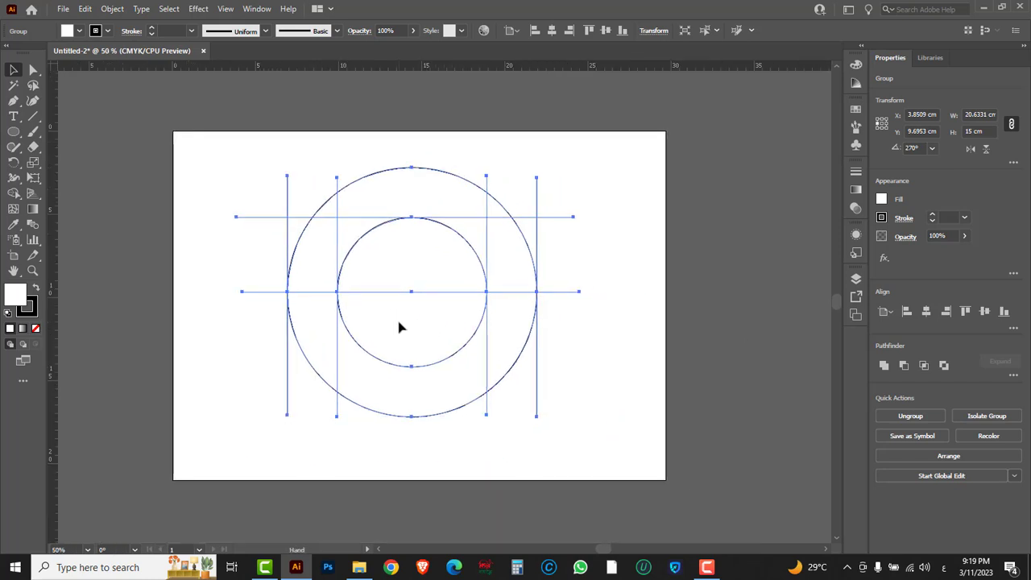
left_click_drag(338, 296, 575, 334)
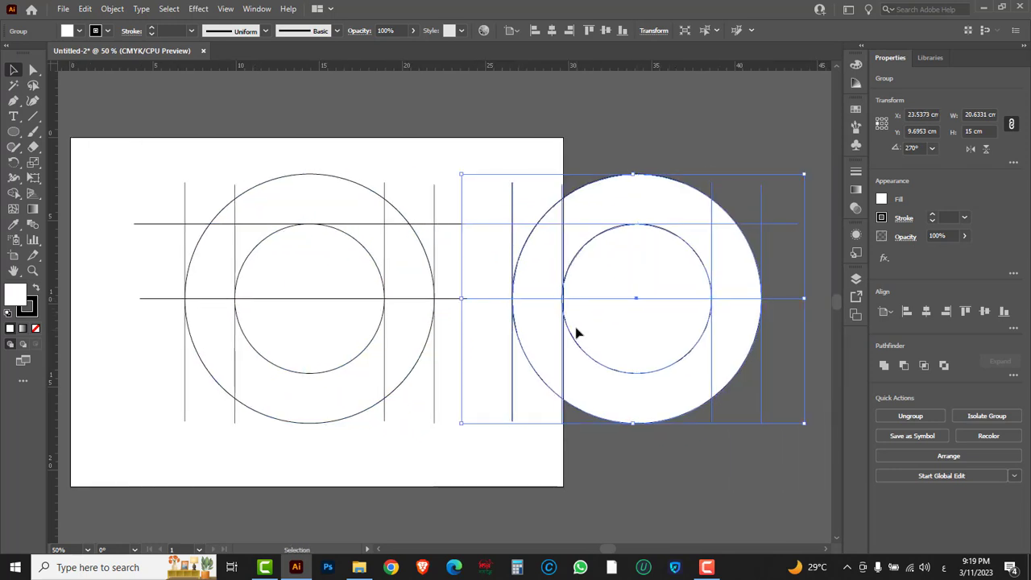
left_click_drag(649, 345, 585, 346)
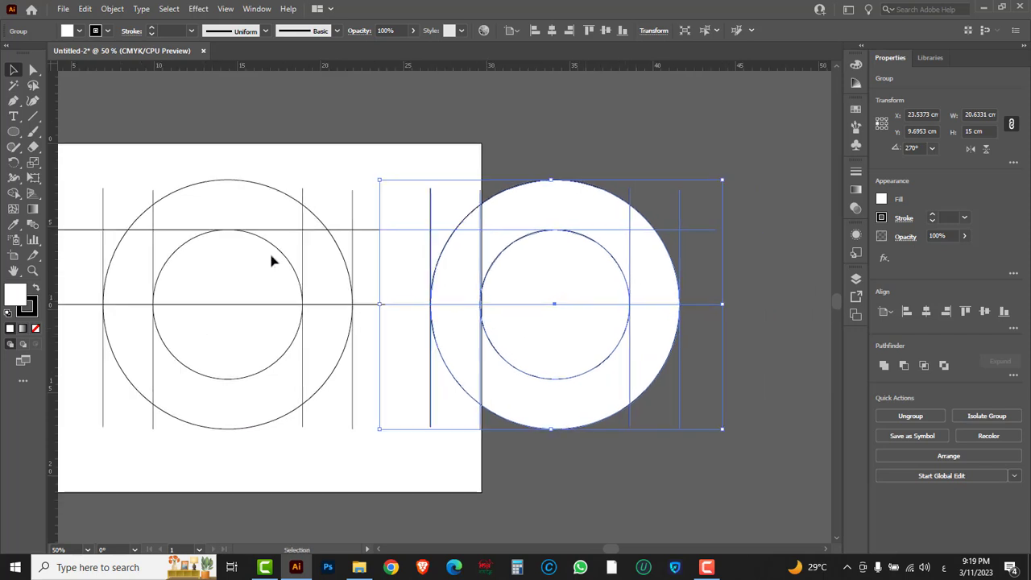
Step: Rotate the duplicated group 180 degrees so its off-centre horizontal line sits at the inner circle's bottom edge
left_click_drag(14, 161, 58, 165)
left_click_drag(718, 202, 439, 388)
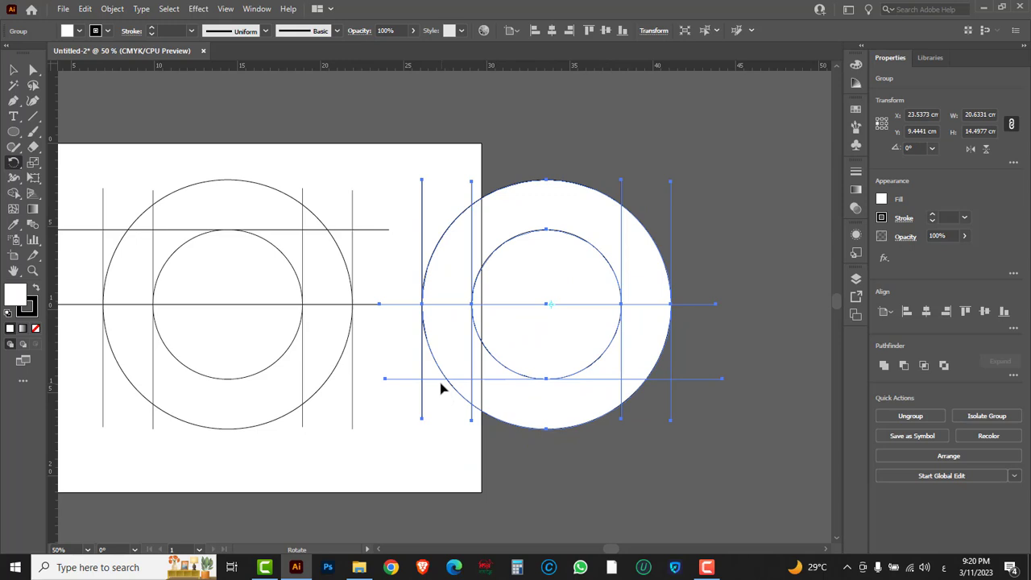
left_click(13, 70)
Step: Overlap the rotated group on the original, aligning both horizontal lines and placing its outer left vertical line through the original's centre
left_click_drag(494, 361, 577, 382)
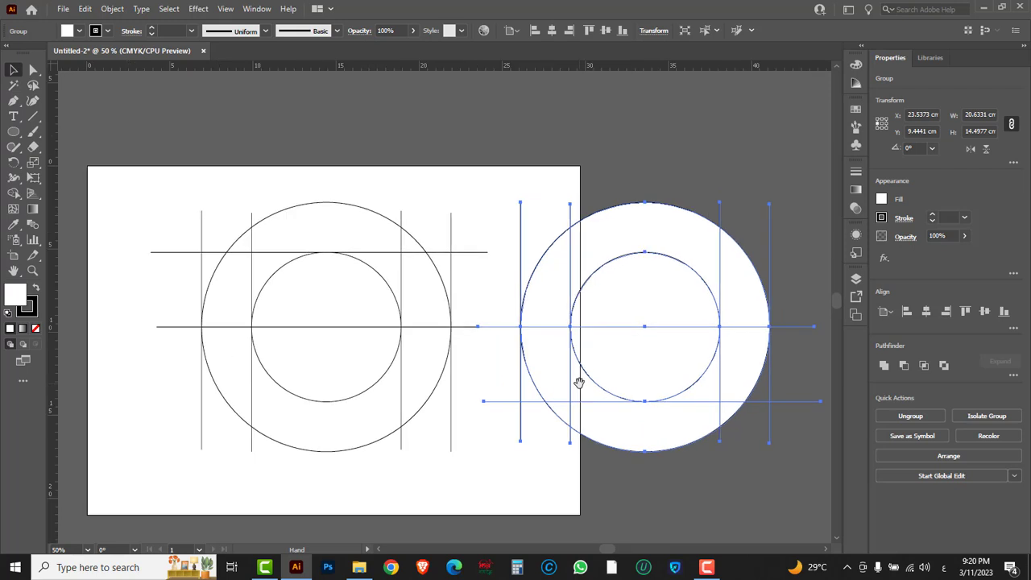
left_click_drag(645, 407, 444, 332)
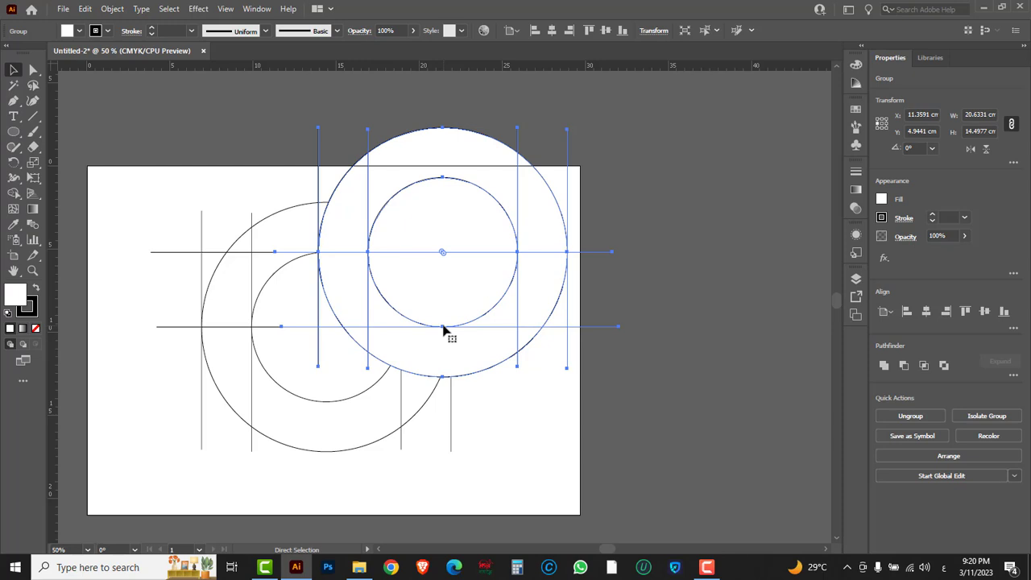
key("ctrl+y")
key("ctrl+space")
left_click(329, 343)
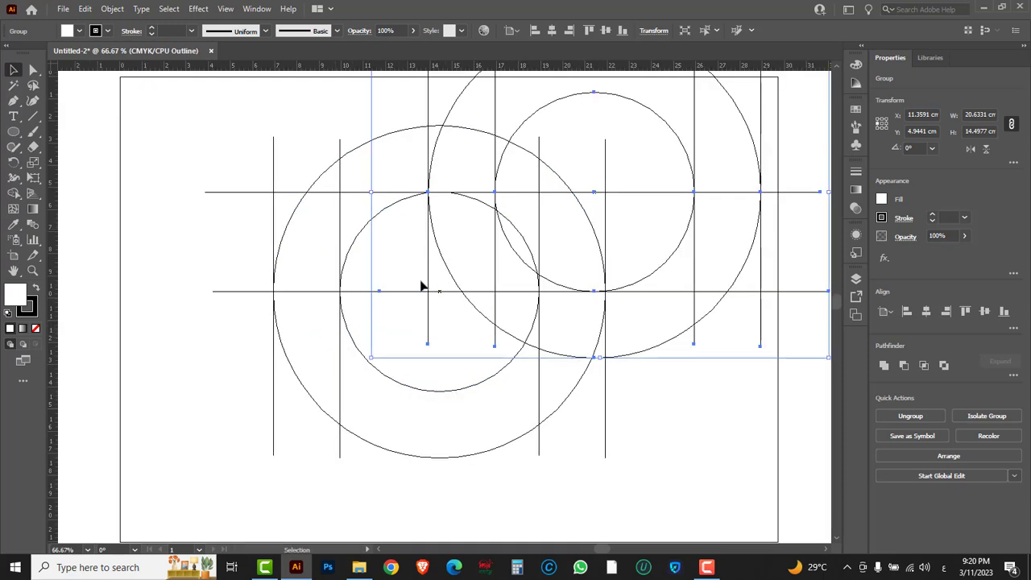
left_click_drag(428, 281, 439, 284)
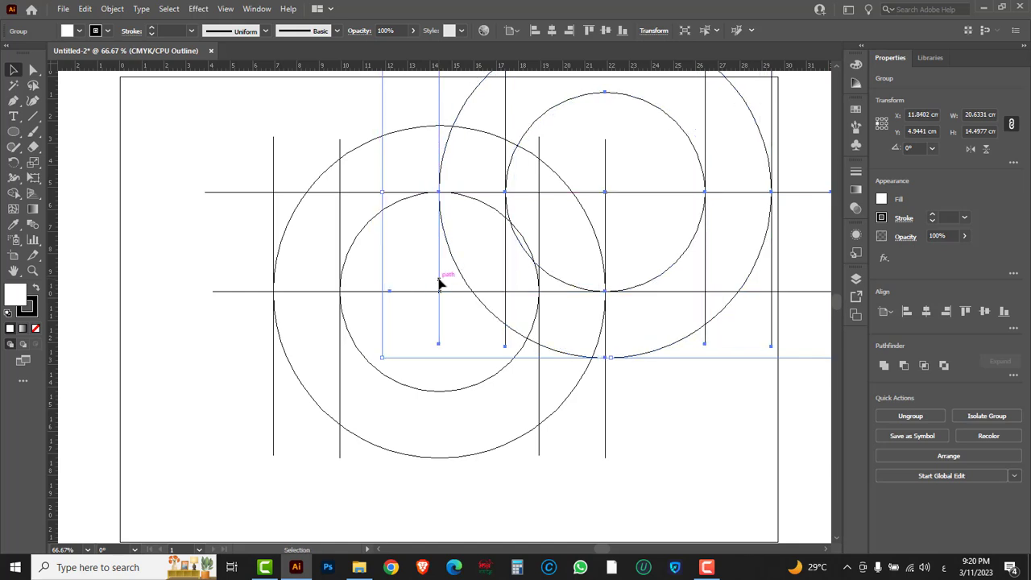
key("ctrl+y")
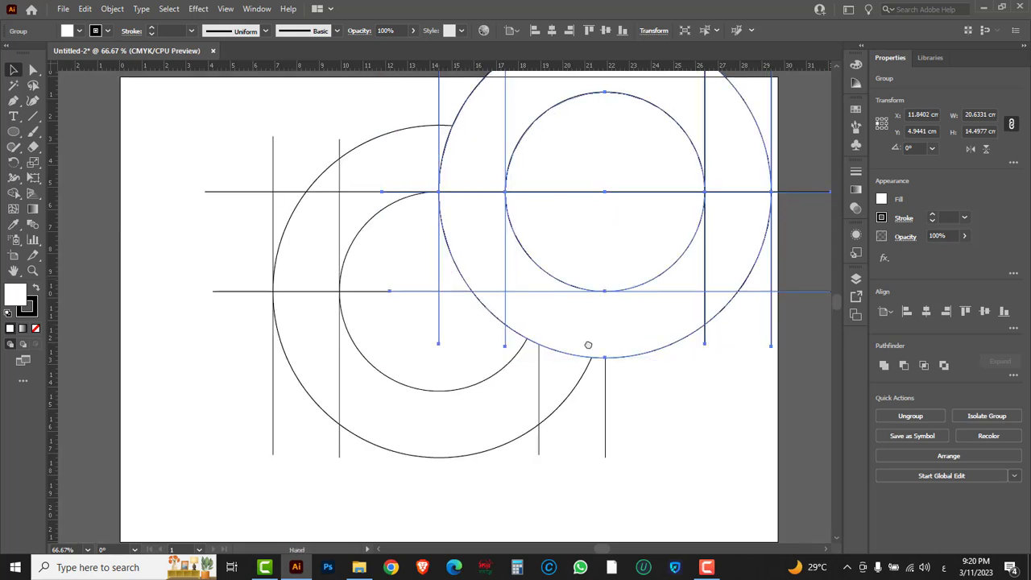
Step: Remove the fill from both circle groups and shift them together down and left onto the artboard
left_click_drag(607, 331, 532, 375)
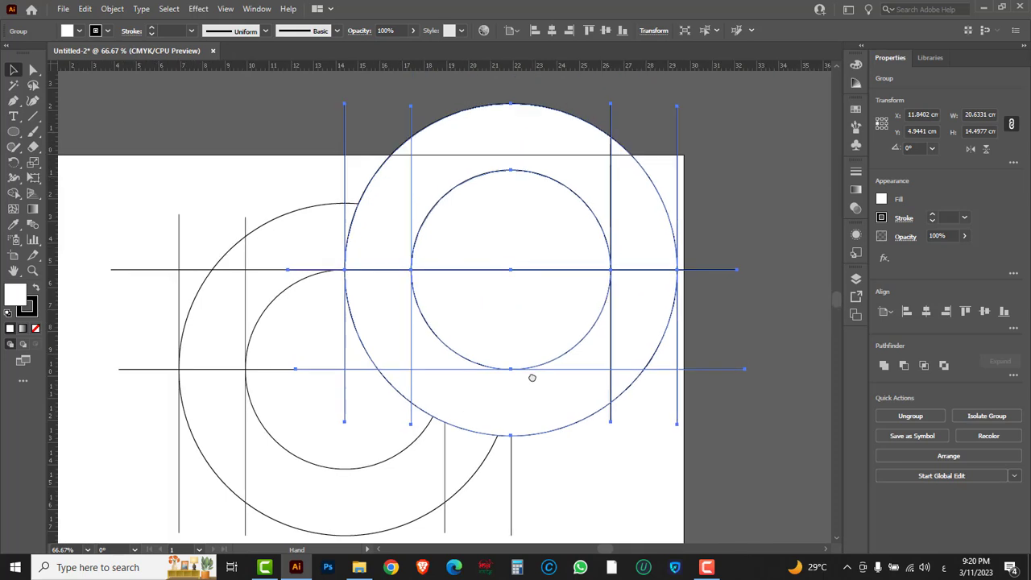
left_click(495, 344, "ctrl+alt")
left_click_drag(458, 440, 516, 421)
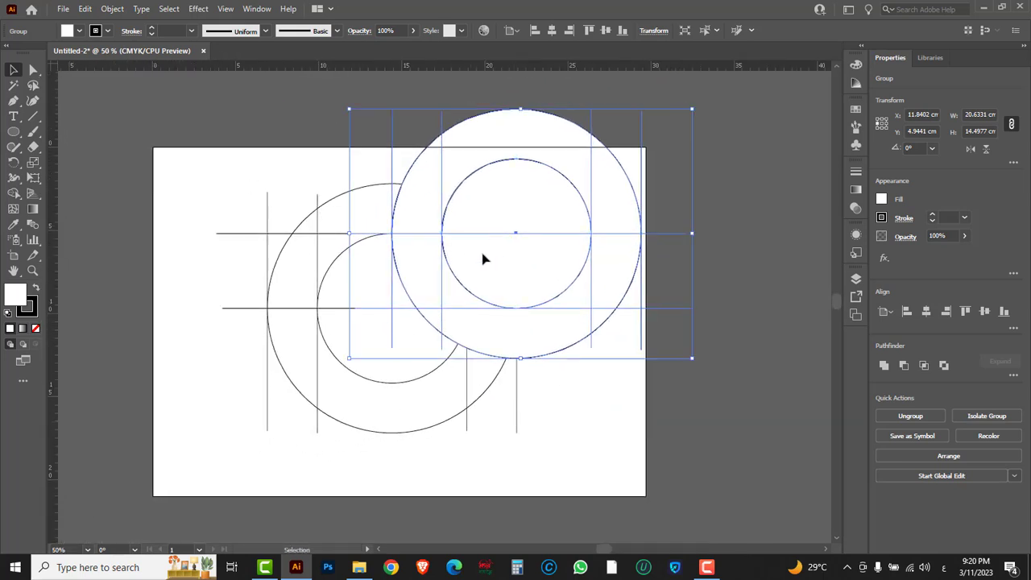
left_click(189, 169)
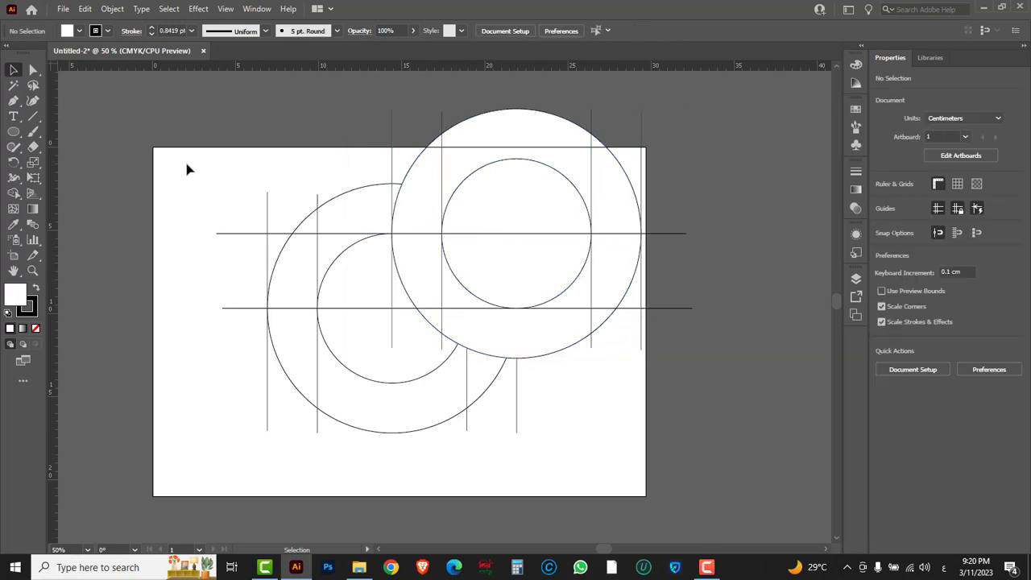
left_click_drag(534, 338, 650, 462)
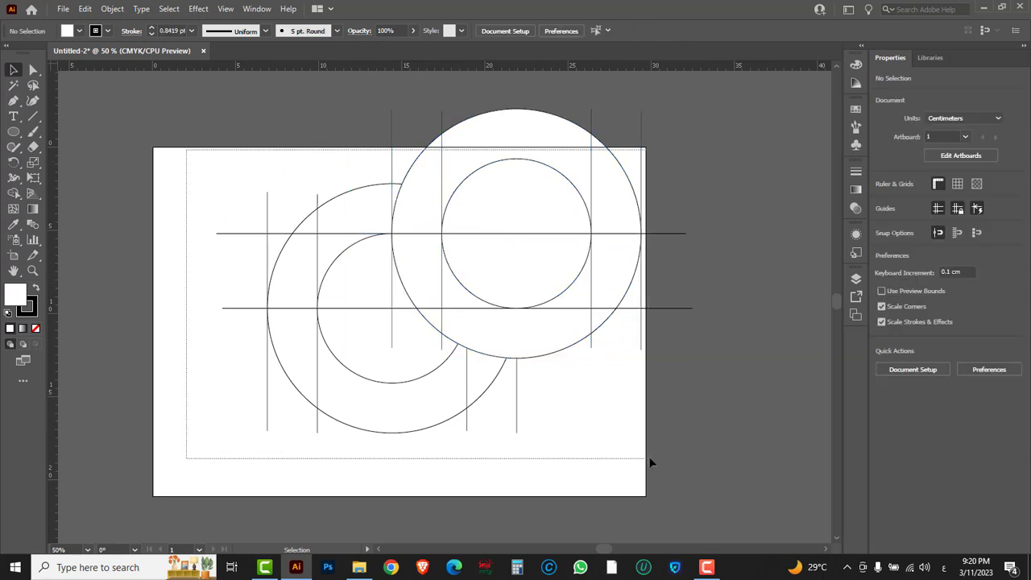
left_click(856, 65)
left_click(835, 60)
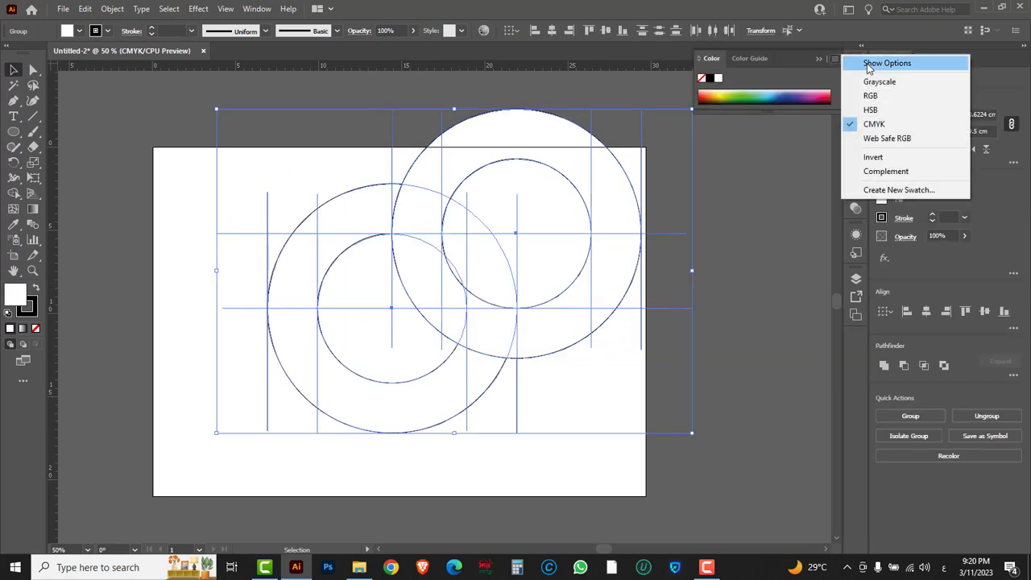
left_click(867, 66)
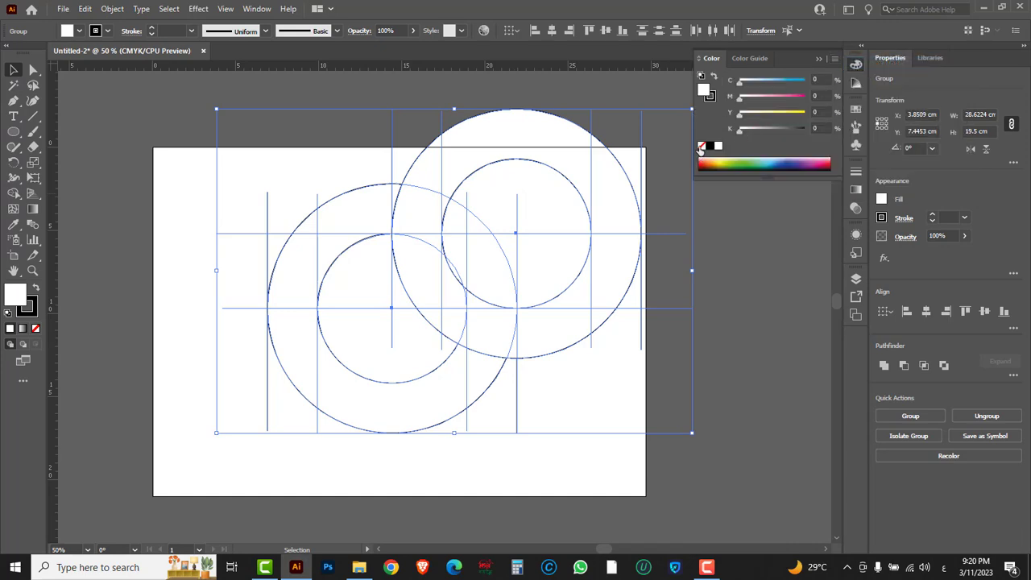
left_click(701, 147)
left_click_drag(589, 316, 549, 355)
left_click(733, 338)
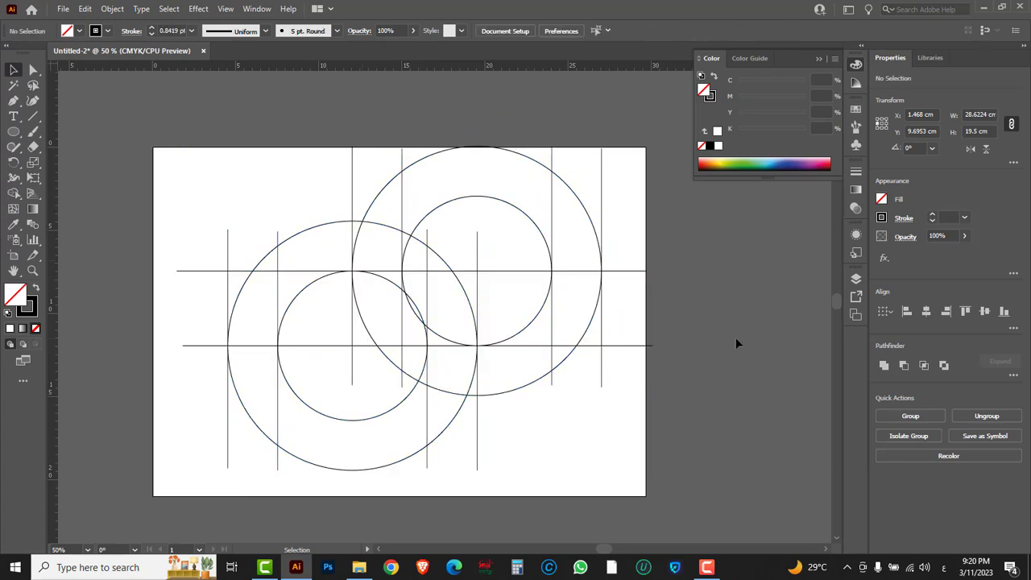
Step: Scale both circle groups down proportionally to about 13.7 by 9.3 cm and position them near the artboard's centre
key("ctrl+a")
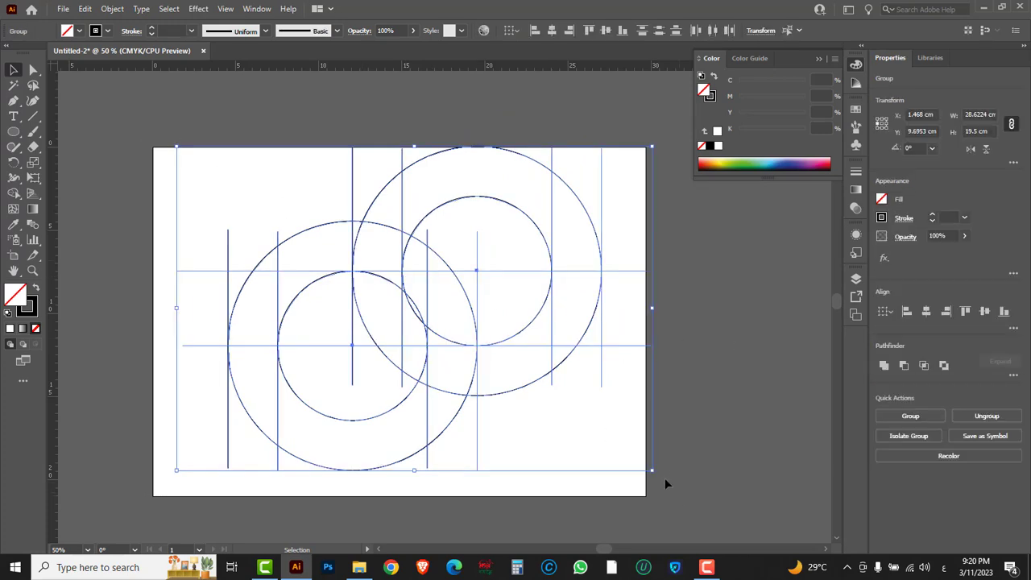
left_click_drag(653, 473, 572, 416)
left_click(408, 342)
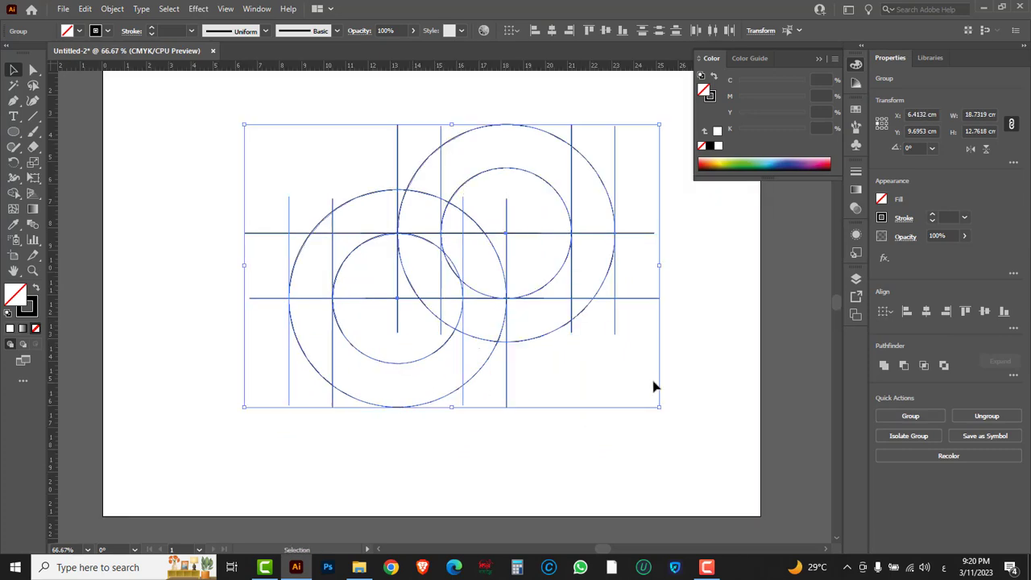
left_click_drag(661, 412, 608, 370)
left_click_drag(491, 295, 484, 311)
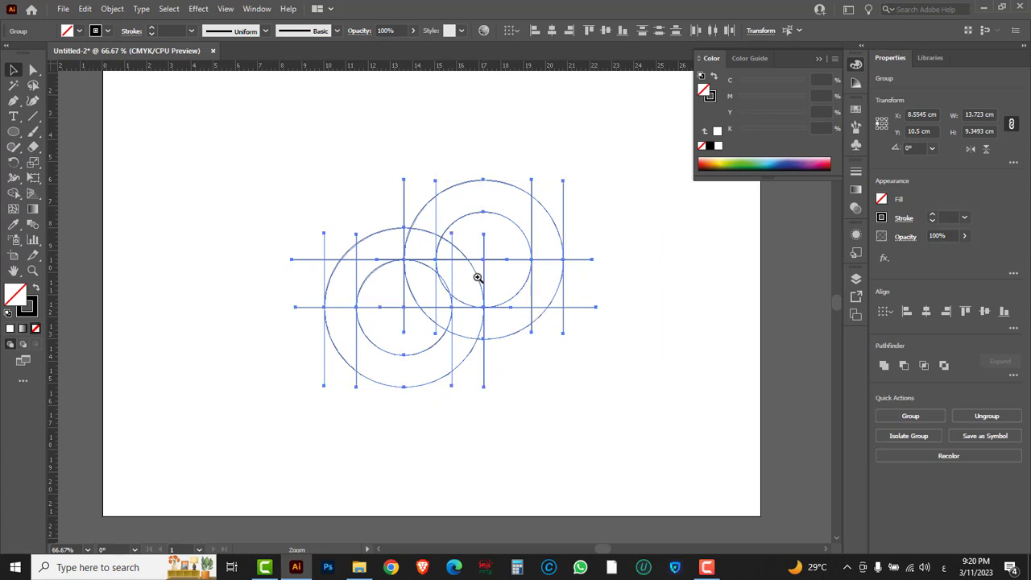
Step: Merge the lower-left ring's regions with Shape Builder into a U-shaped band whose right arm reaches the upper horizontal line
key("ctrl+plus")
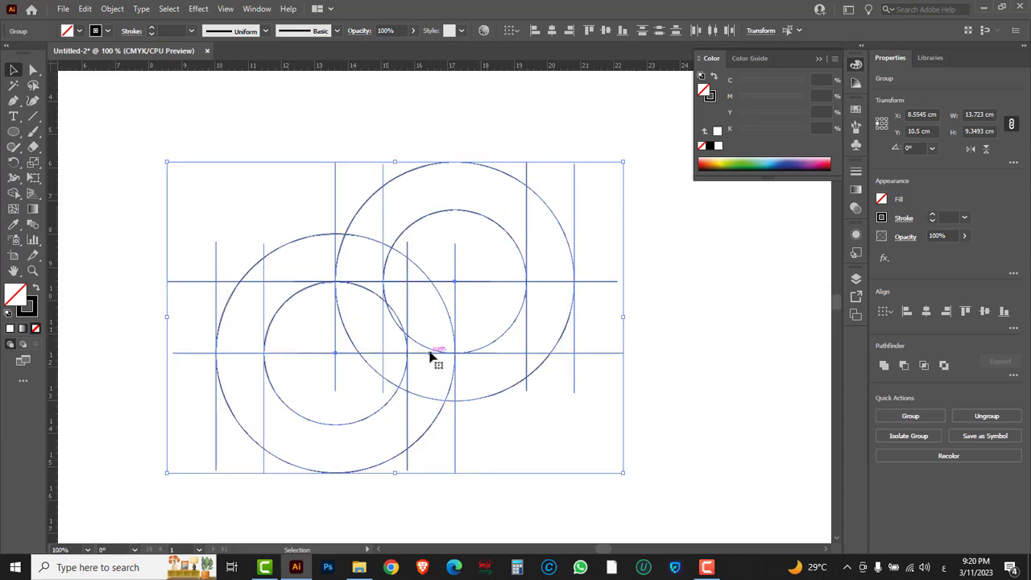
left_click_drag(14, 193, 75, 196)
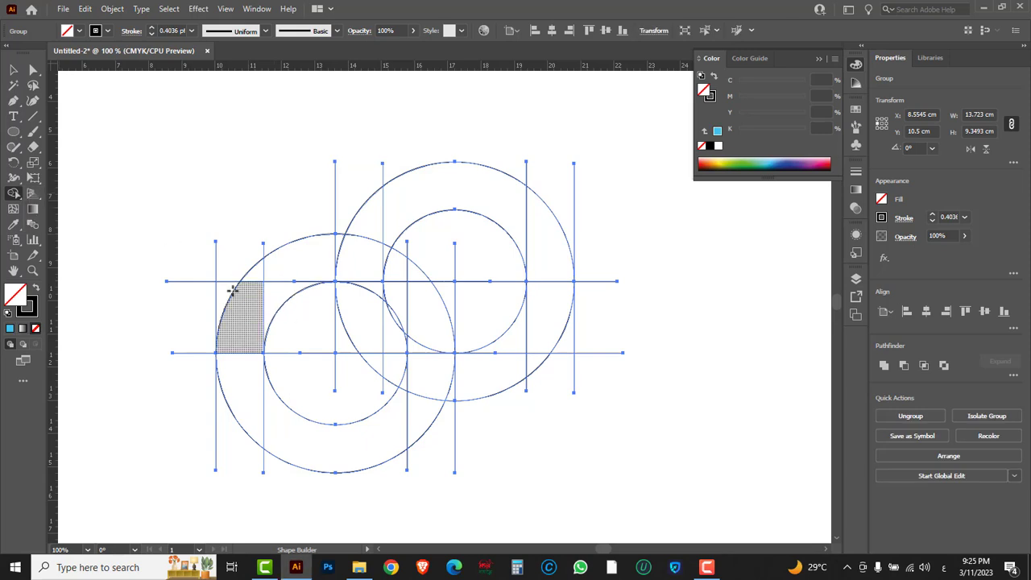
mouse_move(248, 296)
left_mouse_down()
mouse_move(254, 388)
mouse_move(301, 433)
mouse_move(340, 448)
mouse_move(374, 446)
mouse_move(421, 413)
mouse_move(407, 384)
left_mouse_up()
left_click_drag(431, 351, 443, 294)
Step: Merge the upper-right ring's regions with Shape Builder into an arch whose arms extend down to the lower horizontal line
mouse_move(370, 344)
left_mouse_down()
mouse_move(377, 237)
mouse_move(383, 231)
mouse_move(384, 248)
mouse_move(408, 200)
mouse_move(471, 182)
mouse_move(522, 195)
mouse_move(548, 239)
mouse_move(554, 288)
left_mouse_up()
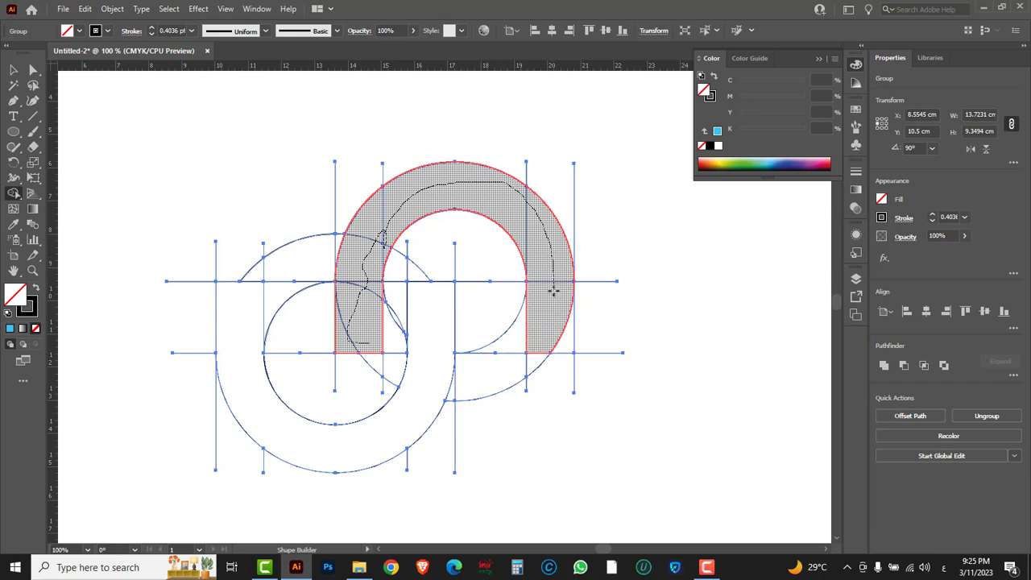
left_click_drag(557, 333, 559, 339)
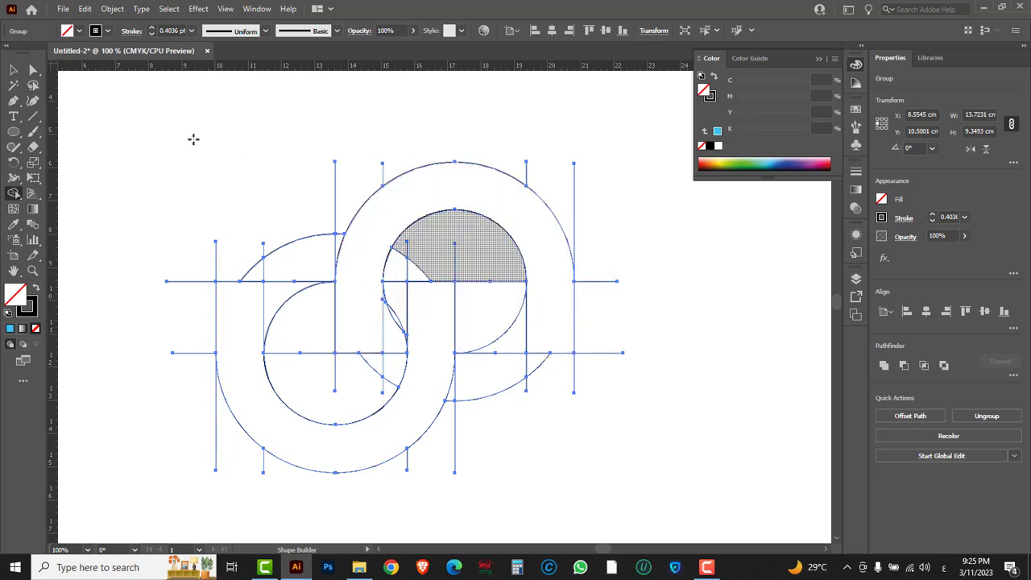
left_click(13, 71)
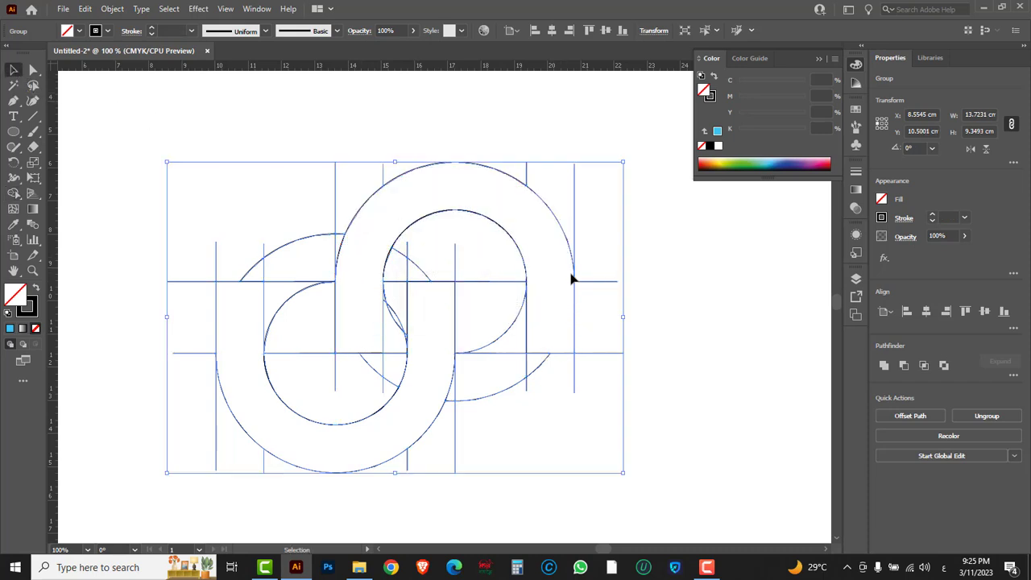
Step: Ungroup the merged artwork and clear the selection
right_click(665, 237)
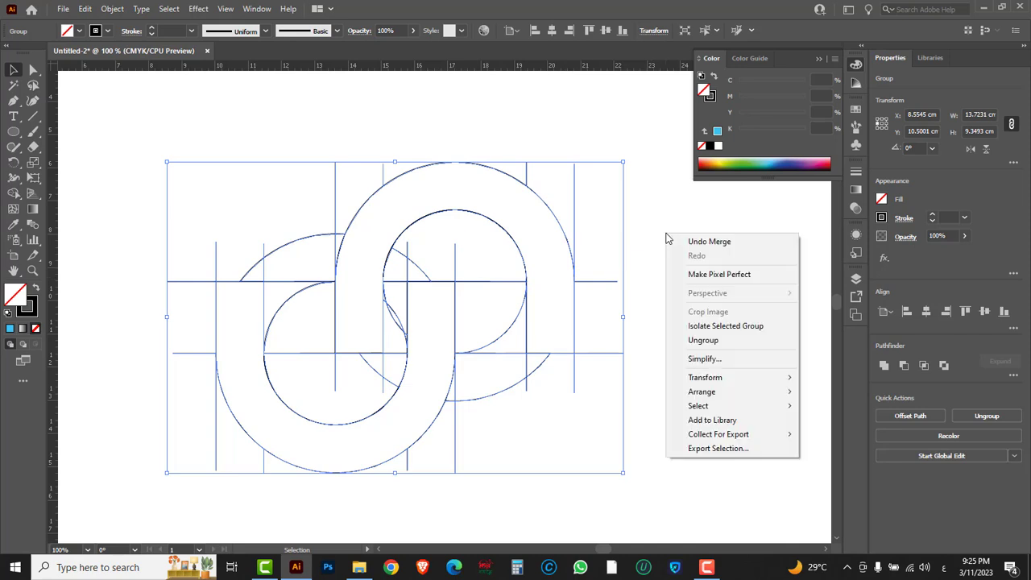
left_click(706, 340)
left_click(642, 454)
left_click_drag(642, 453, 475, 389)
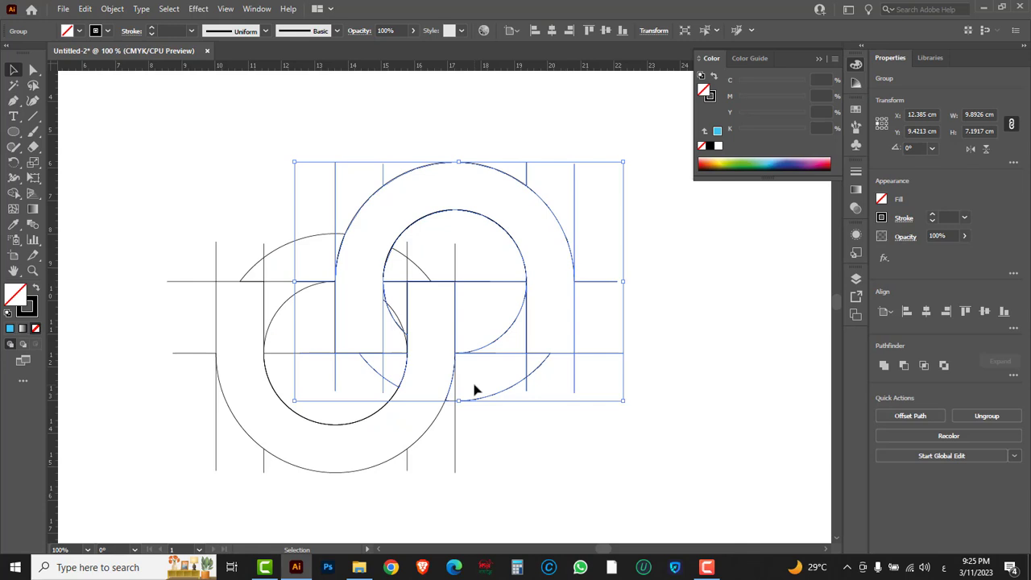
key("Delete")
key("ctrl+z")
Step: Ungroup the upper-right group so its arch and leftover pieces can be selected separately
left_click(610, 432)
left_click(502, 394)
right_click(502, 392)
left_click(540, 275)
Step: Delete the leftover lower arc and the surplus vertical and horizontal line pieces around the arch's right side
left_click_drag(636, 419, 508, 385)
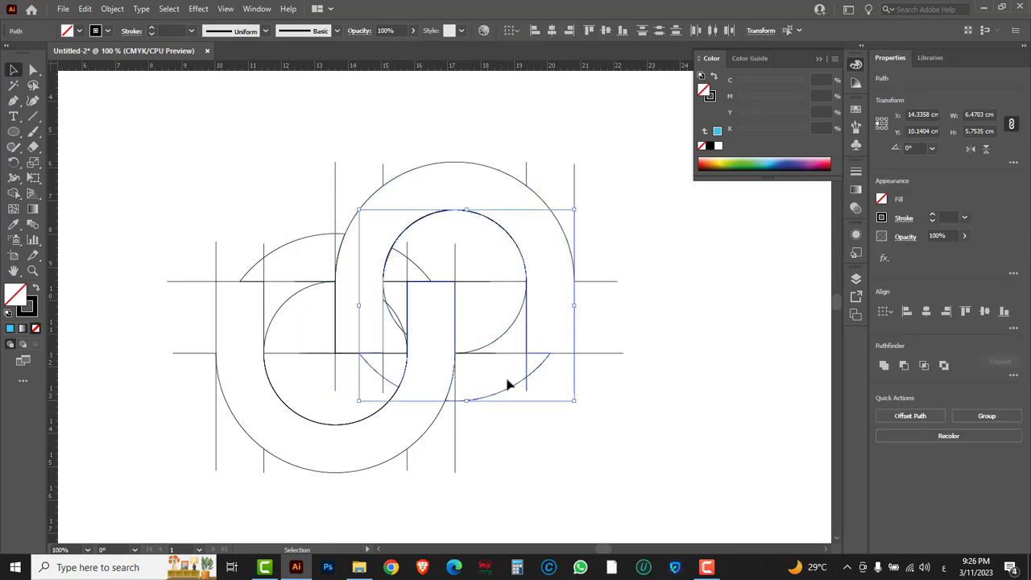
key("Delete")
left_click_drag(611, 163, 553, 185)
key("Delete")
left_click_drag(520, 148, 547, 188)
left_click_drag(595, 247, 627, 372)
left_click_drag(575, 338, 675, 363)
key("a")
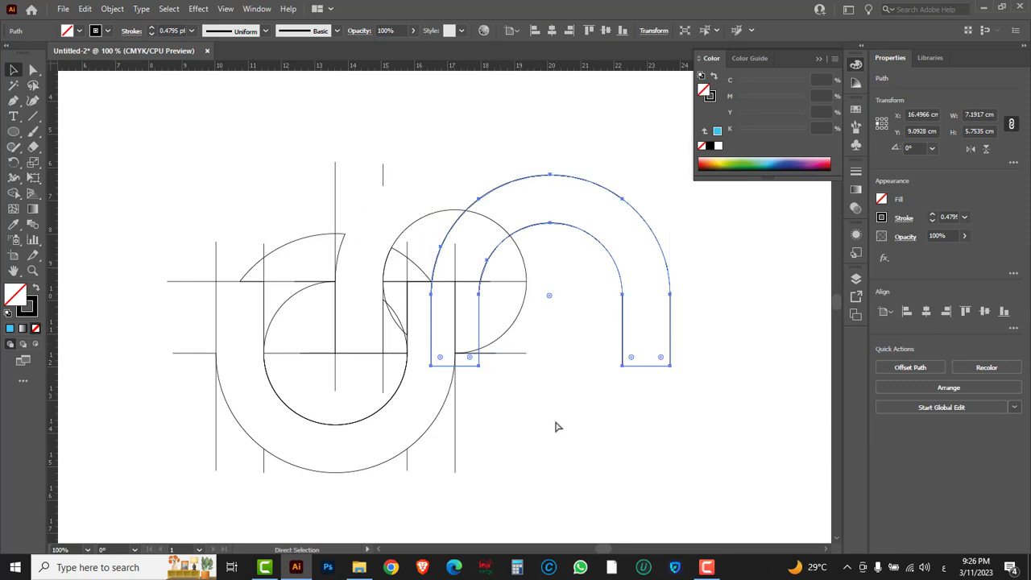
key("ctrl+z")
key("v")
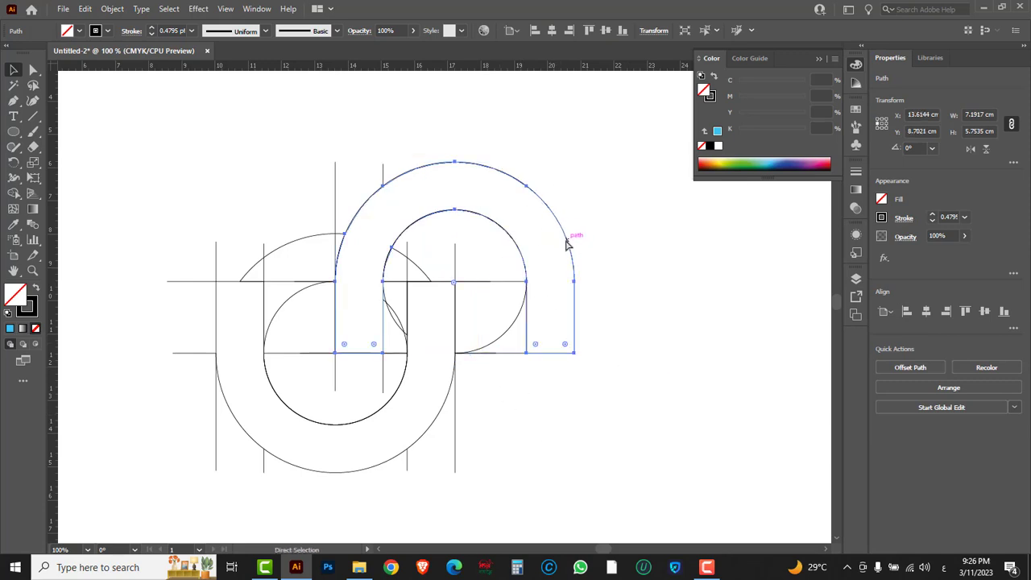
Step: Hide the finished arch band and ungroup the lower-left artwork, clearing the selection
key("Delete")
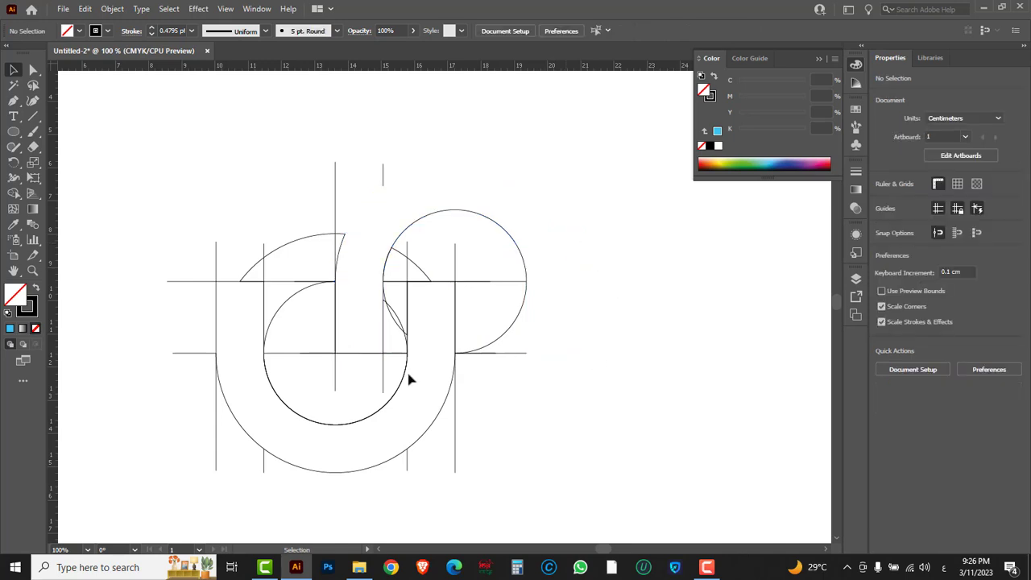
left_click_drag(332, 473, 543, 485)
key("ctrl+z")
key("v")
right_click(585, 302)
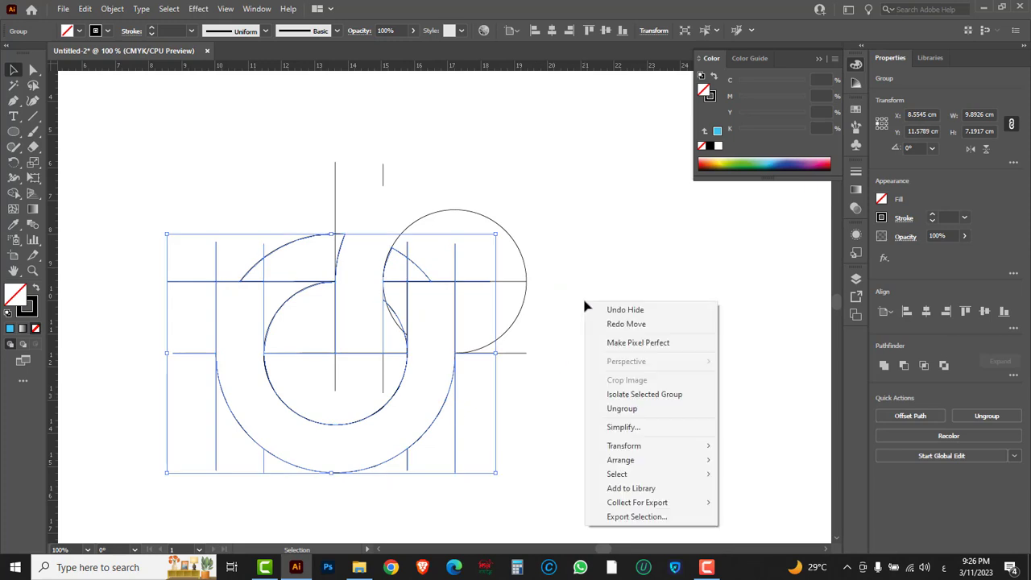
left_click(633, 407)
left_click(486, 463)
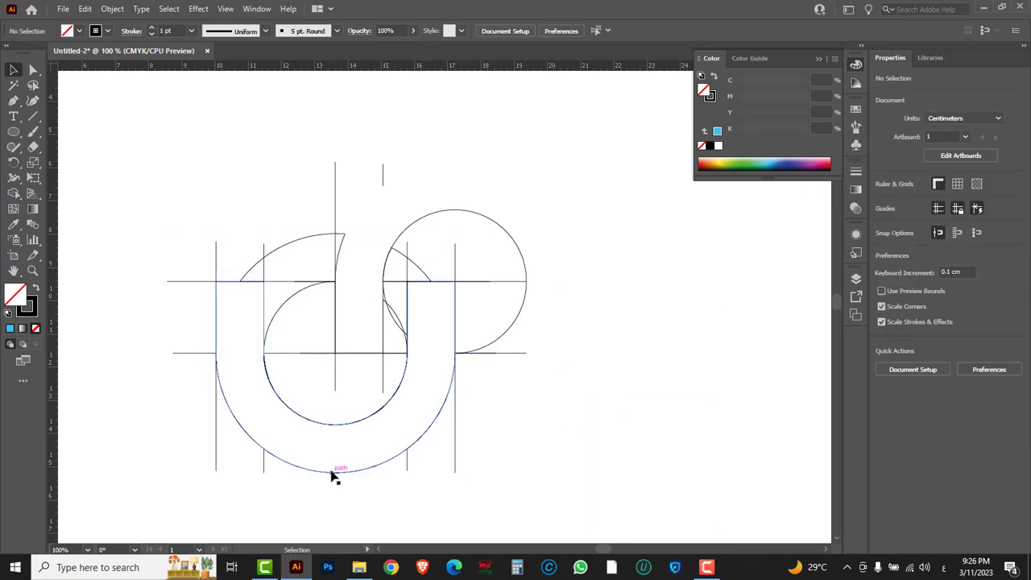
Step: Hide the finished U band, keeping it in its original position
left_click_drag(332, 475, 607, 472)
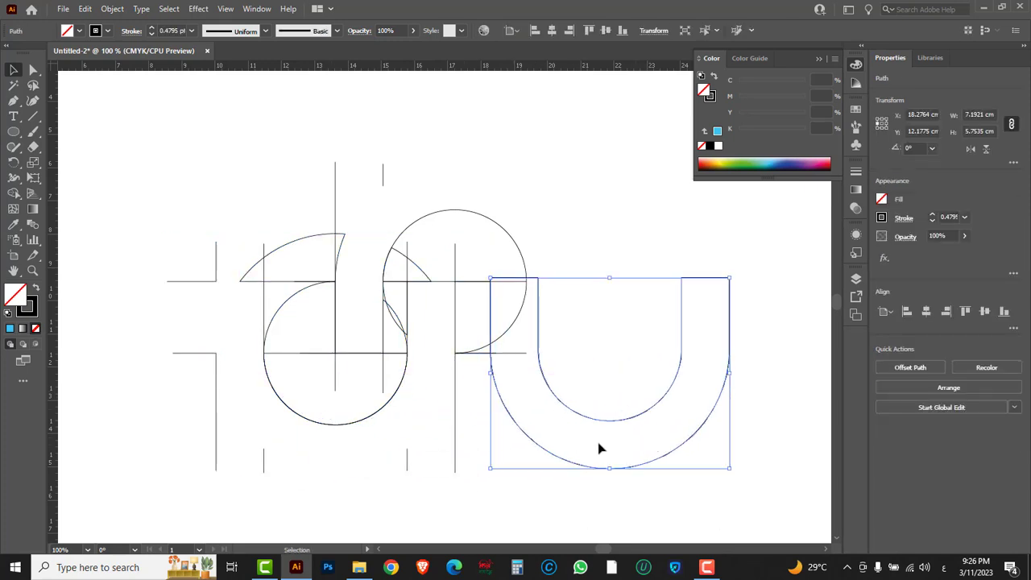
key("ctrl+z")
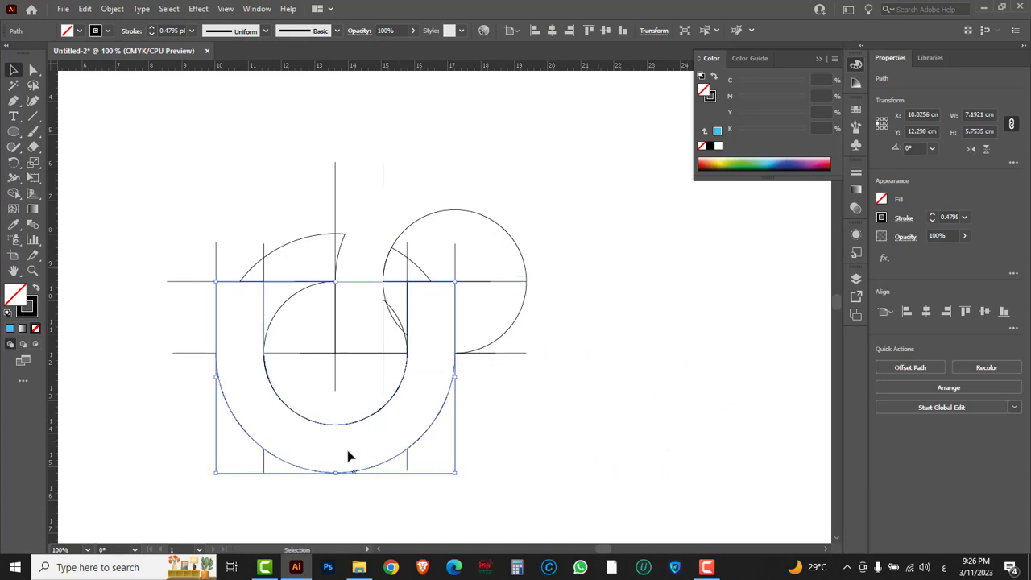
key("Delete")
Step: Delete all the leftover construction circles, arcs and lines, and bring back the hidden U and arch bands
left_click_drag(119, 129, 575, 484)
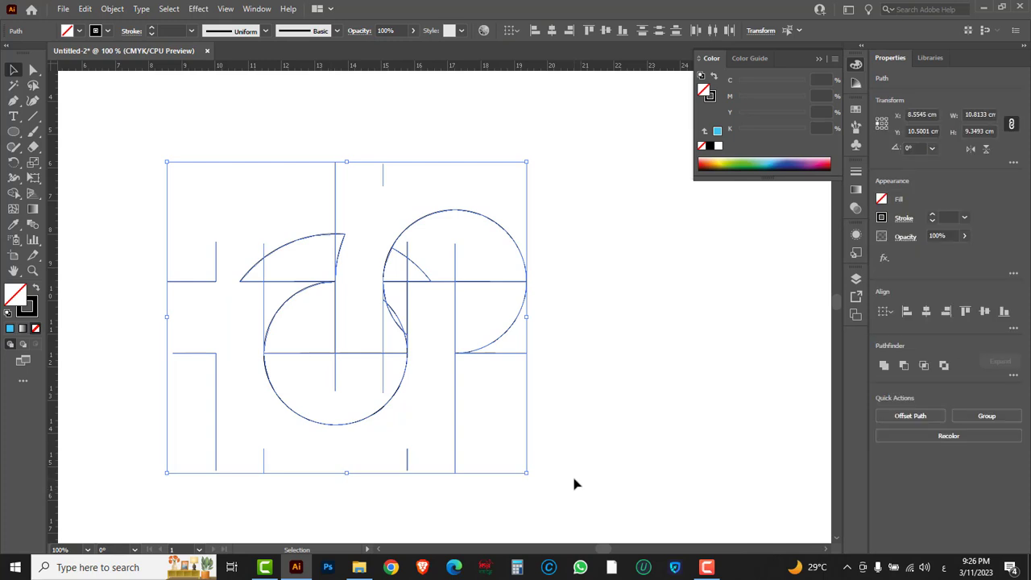
key("Delete")
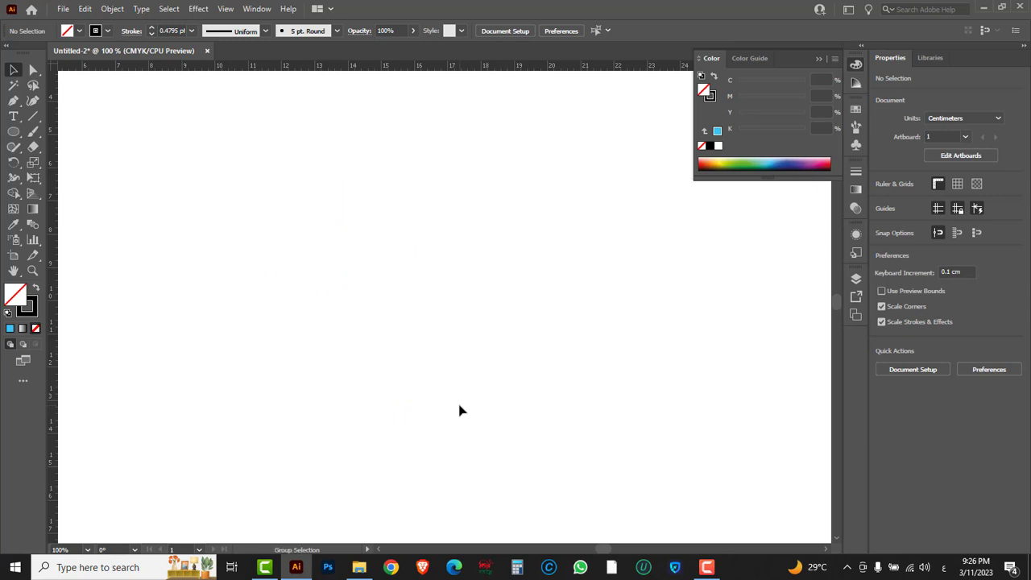
key("ctrl+z")
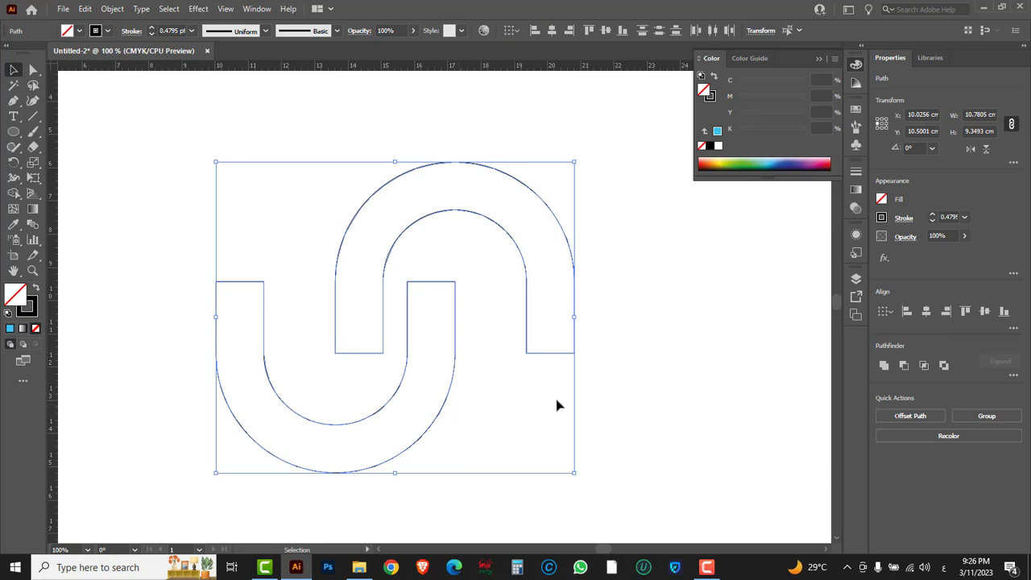
left_click(638, 375)
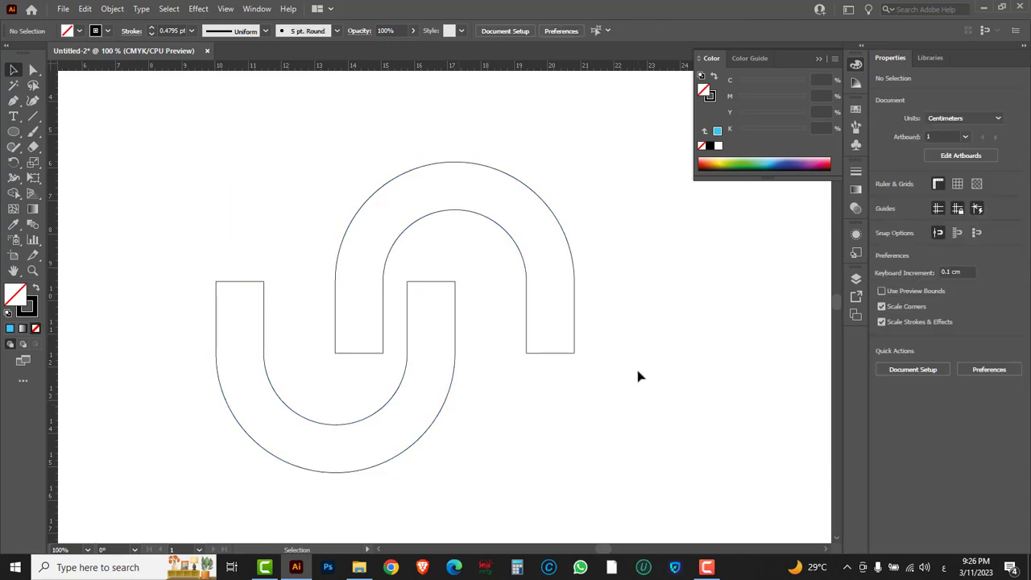
Step: Fill the U and arch bands with blue, remove their stroke and set the fill's cyan value to 100%
left_click_drag(325, 146, 511, 388)
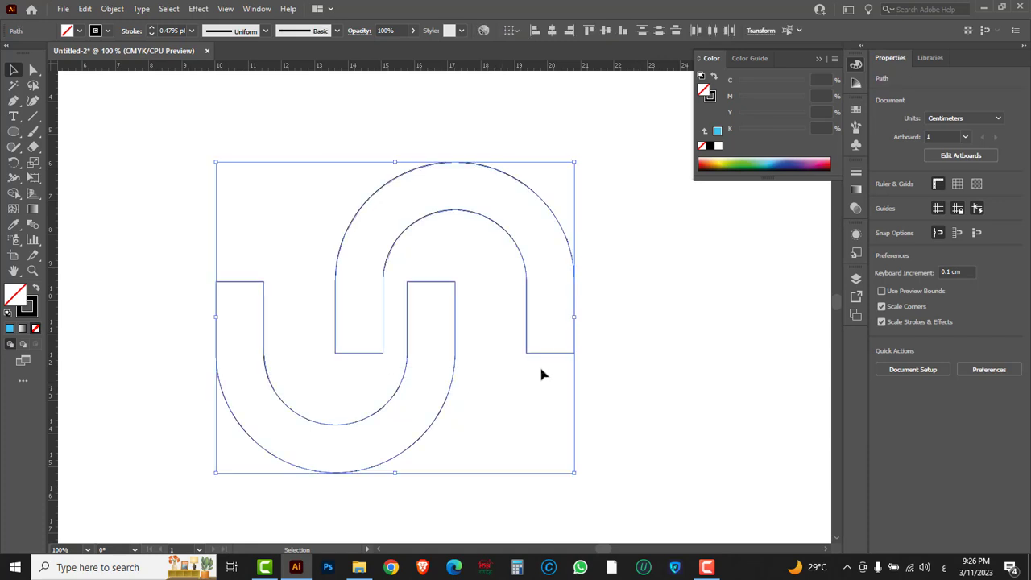
left_click(718, 132)
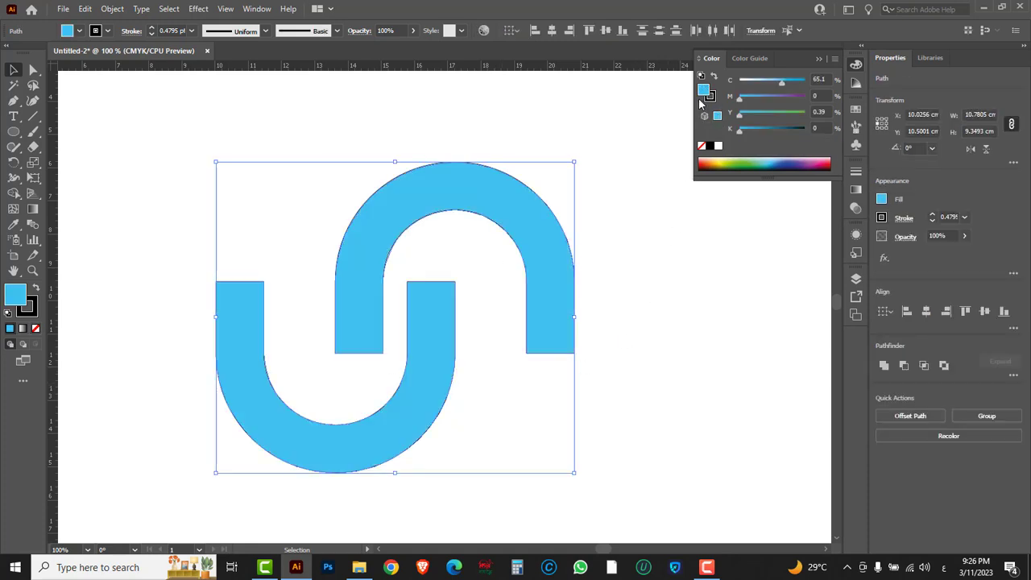
left_click(711, 96)
left_click(701, 145)
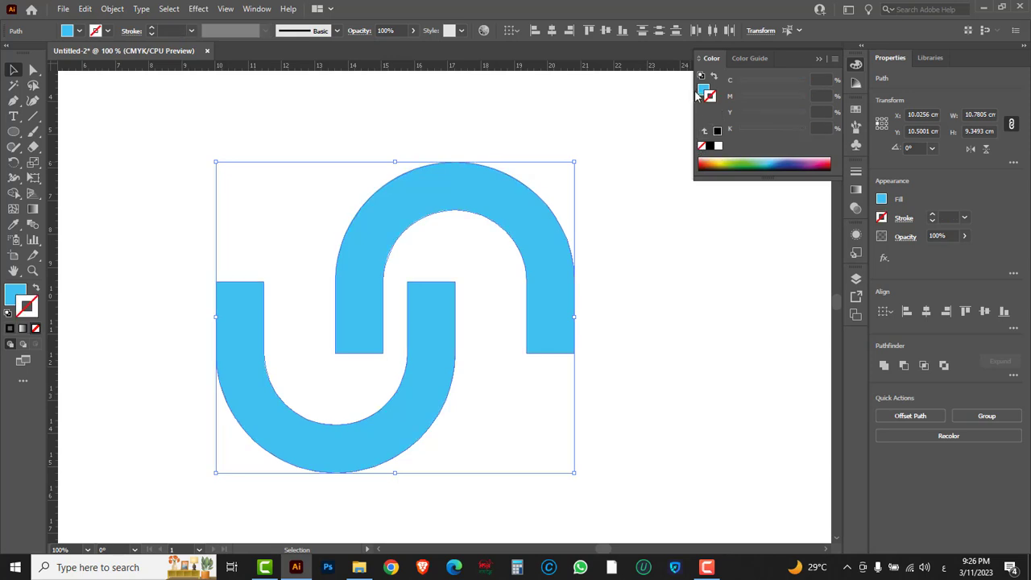
left_click(703, 91)
left_click_drag(780, 91, 808, 95)
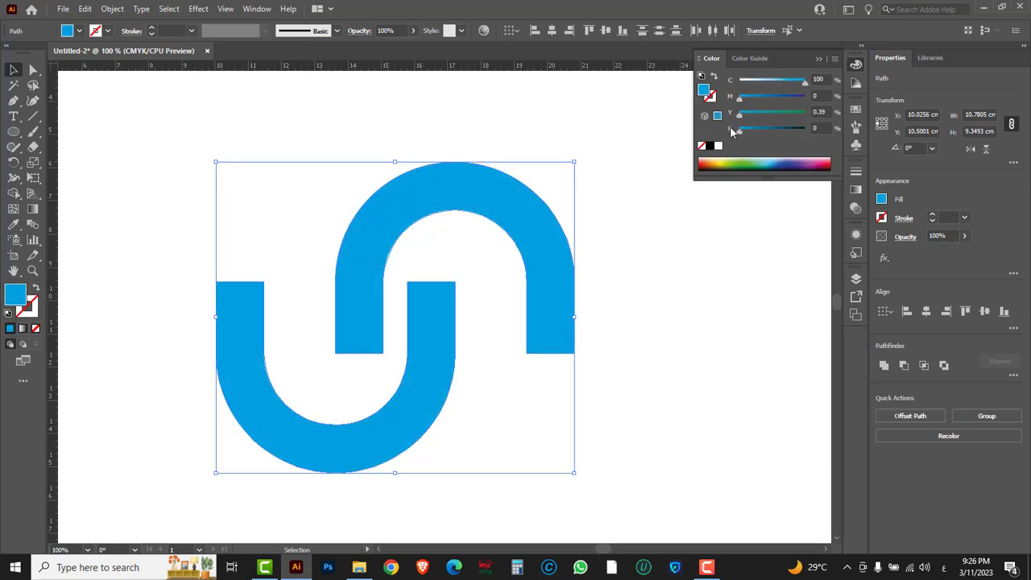
Step: Scale the blue mark down around its centre to about 5.17 × 4.48 cm and deselect it
left_click(460, 288, "ctrl+alt")
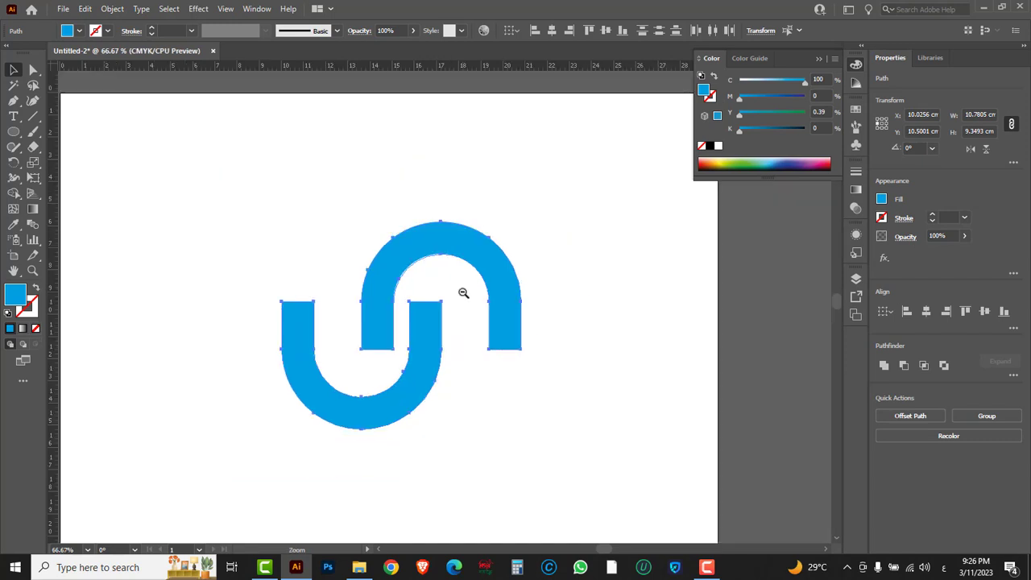
left_click(463, 293, "ctrl+alt")
left_click_drag(489, 414, 437, 370)
left_click(394, 332, "ctrl")
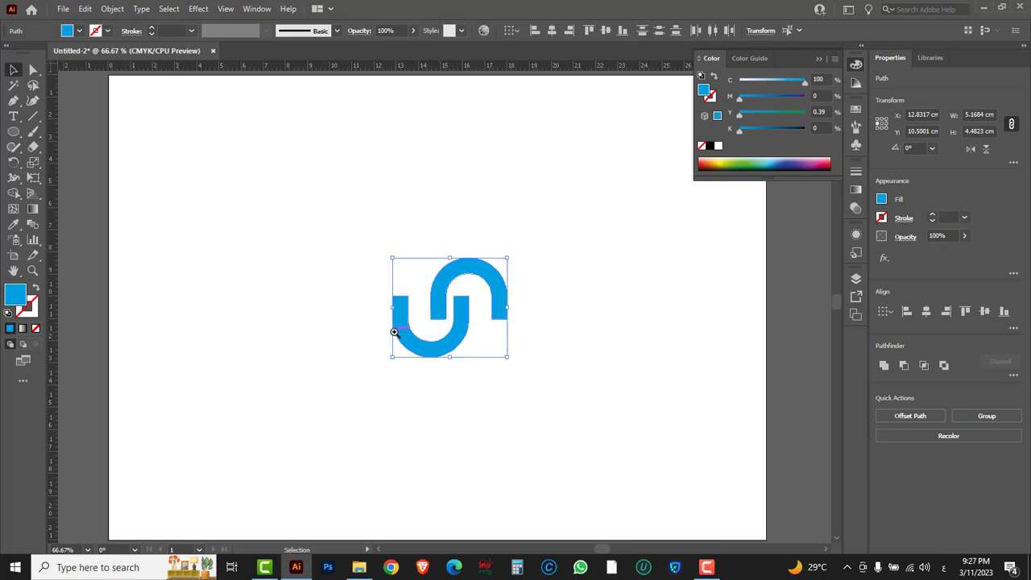
left_click(270, 271)
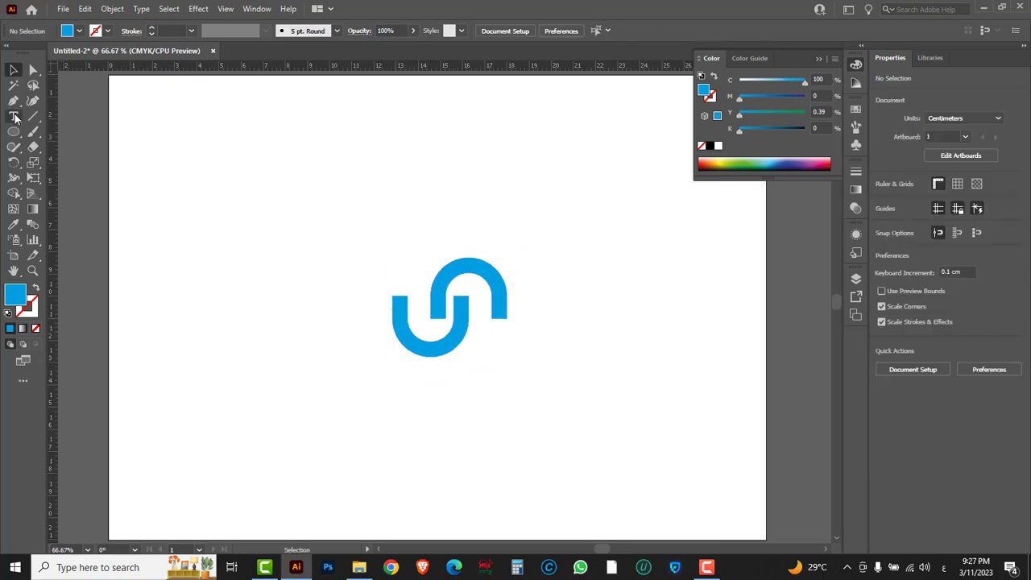
Step: Add the point text "DESIGN" at 60 pt above and beside the blue mark
left_click(14, 118)
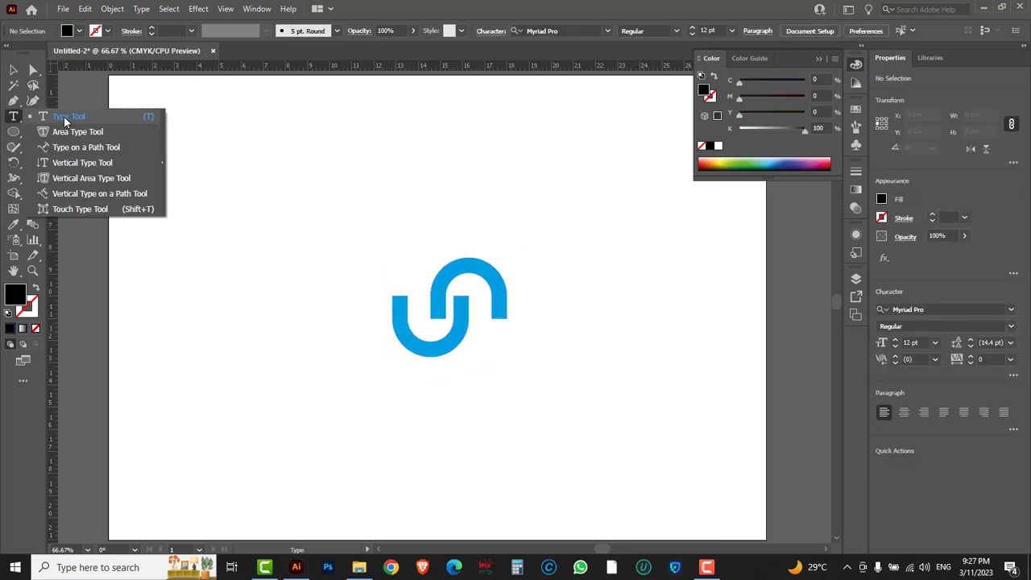
left_click(64, 116)
left_click(269, 268)
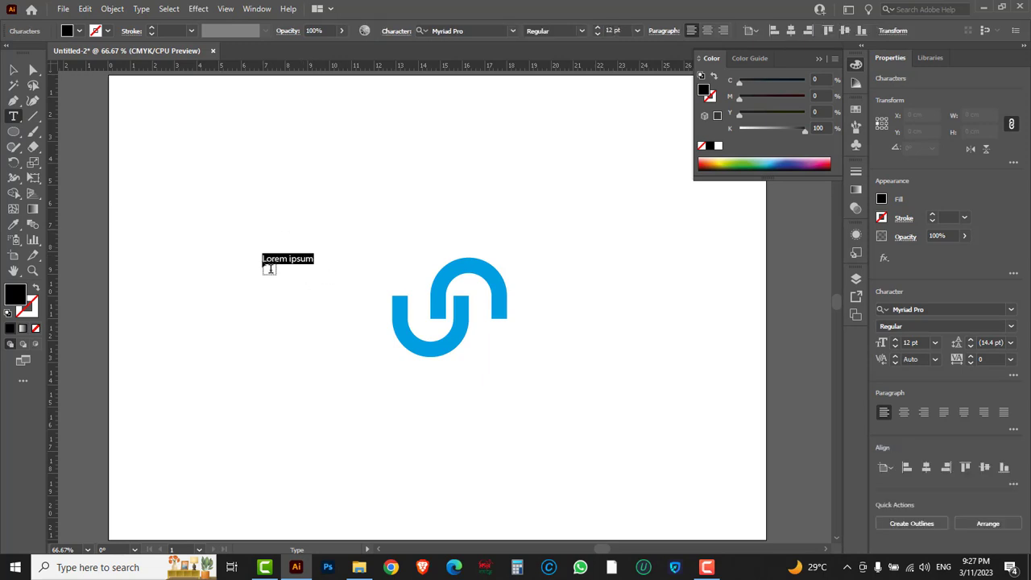
left_click(637, 32)
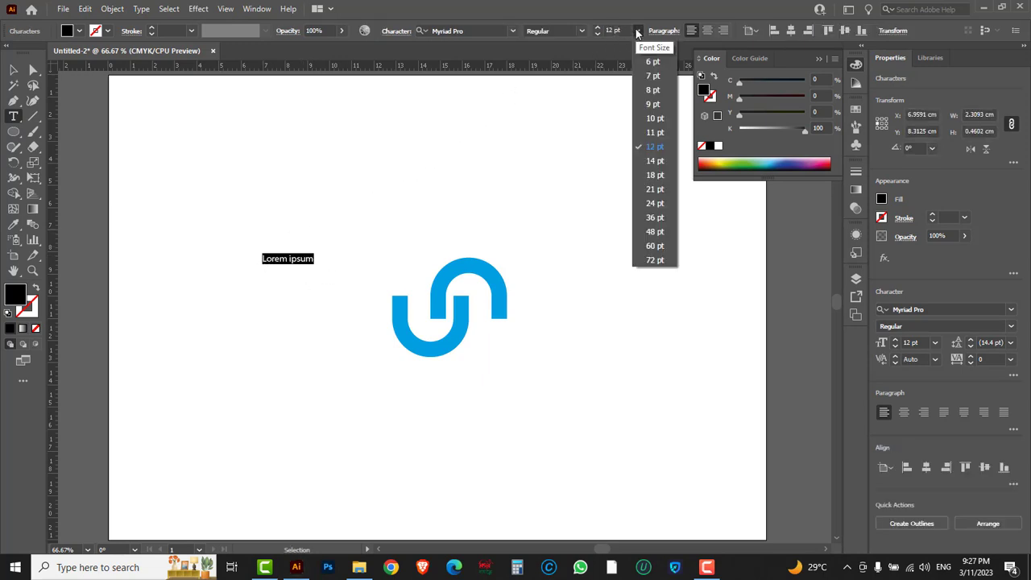
left_click(655, 245)
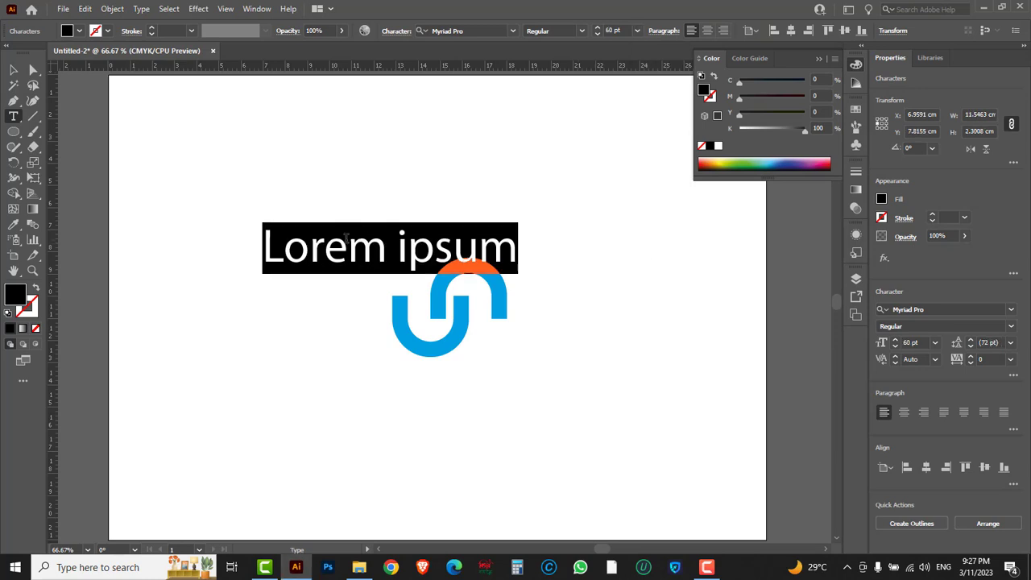
type("D")
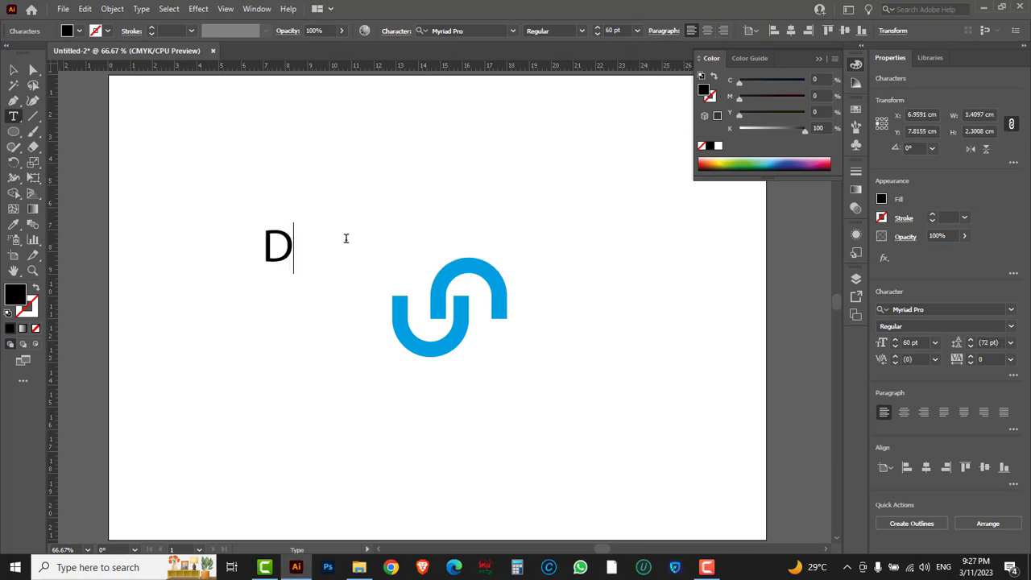
type("ESIGN")
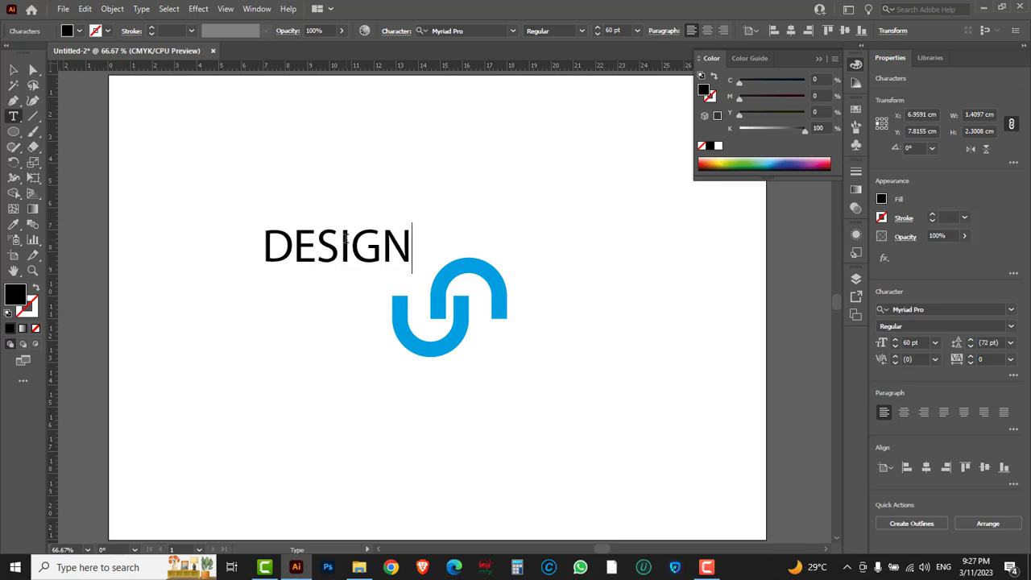
left_click(14, 71)
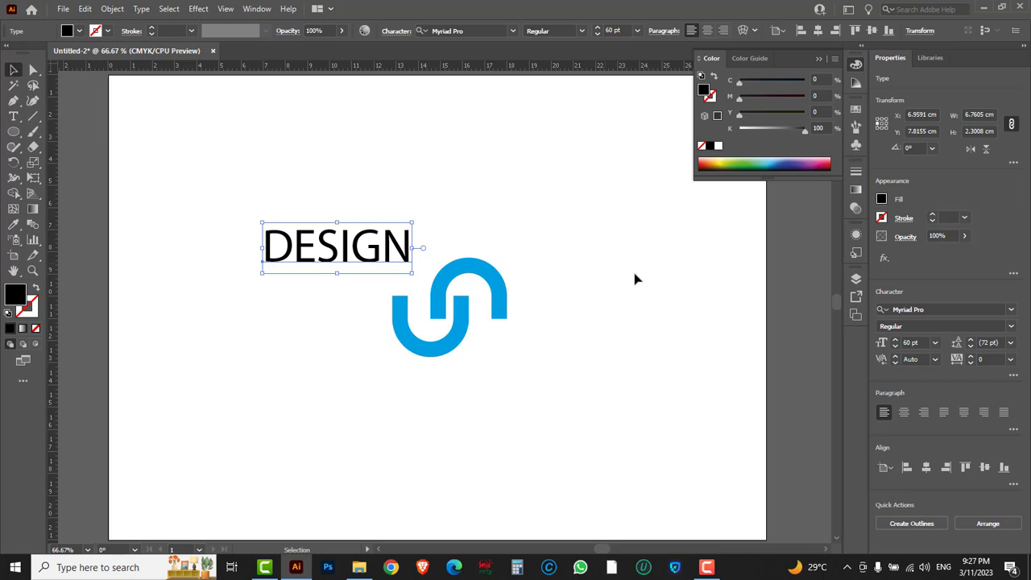
Step: Set the DESIGN text's font to DIN Pro Condensed Bold
left_click(936, 309)
type("DIN")
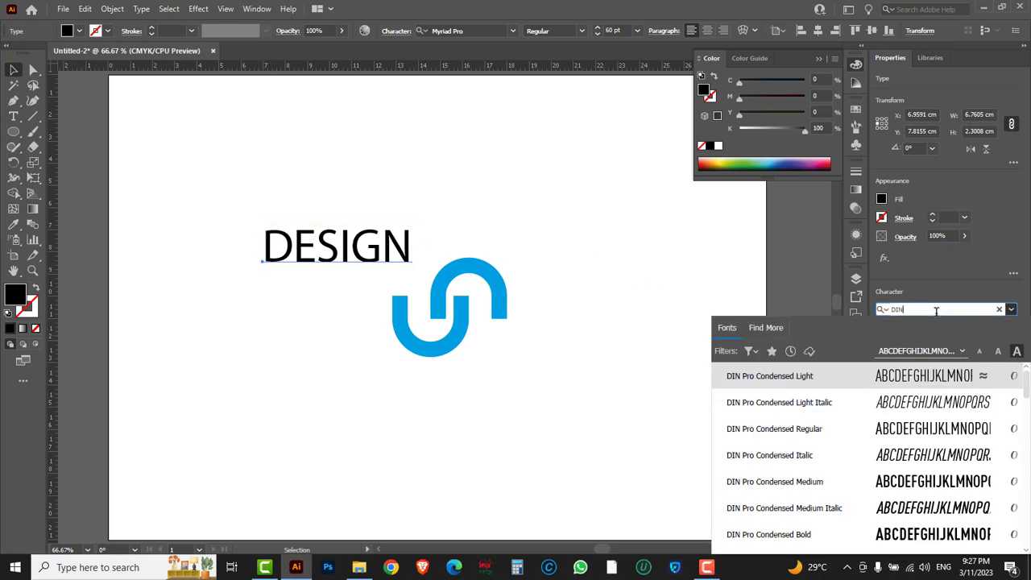
left_click(802, 535)
key("Escape")
Step: Enlarge the DESIGN text to about 209.42 pt and place it above the blue mark
left_click_drag(381, 272, 605, 403)
left_click_drag(575, 341, 534, 211)
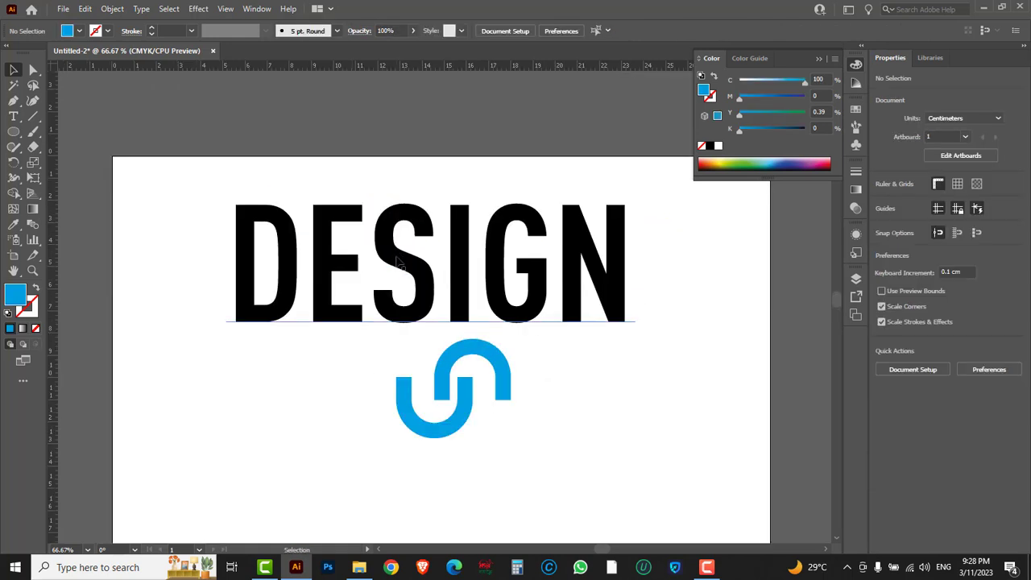
Step: Replace the letter S in DESIGN with blank spaces that leave a wide gap between E and I
left_click_drag(553, 462, 435, 385)
left_click(13, 118)
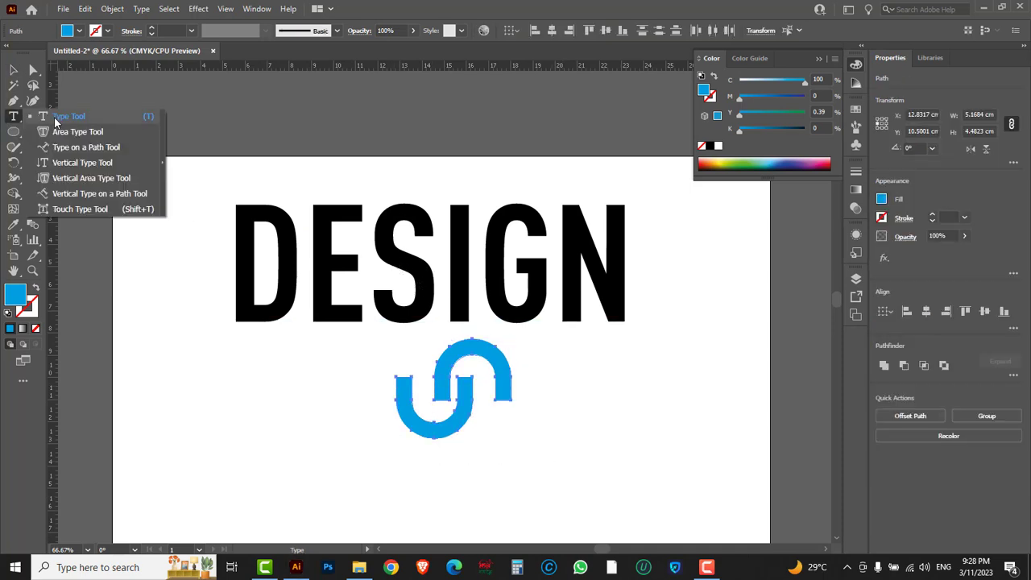
left_click(55, 121)
left_click_drag(442, 246, 385, 242)
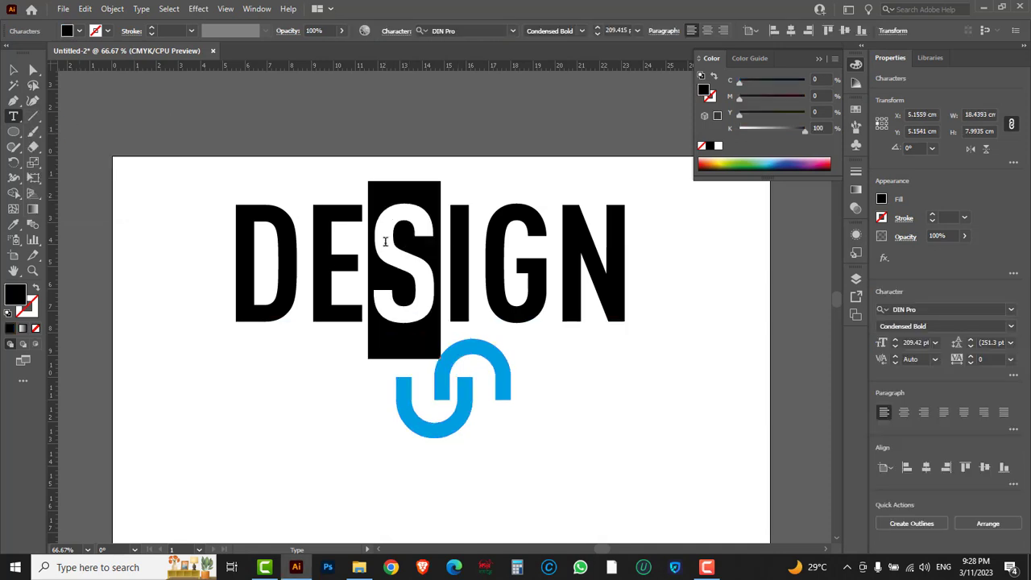
key("BackSpace")
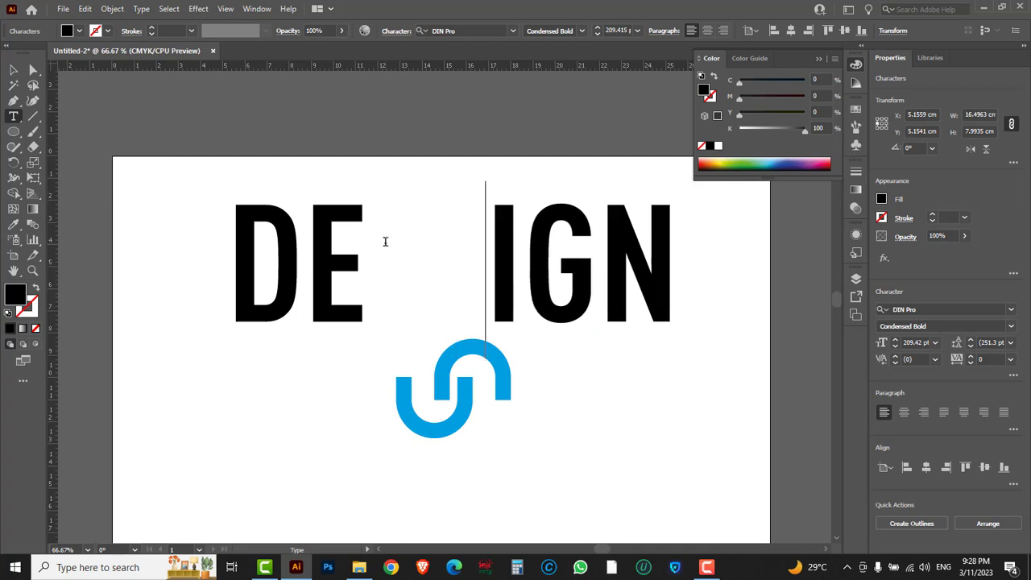
left_click(13, 71)
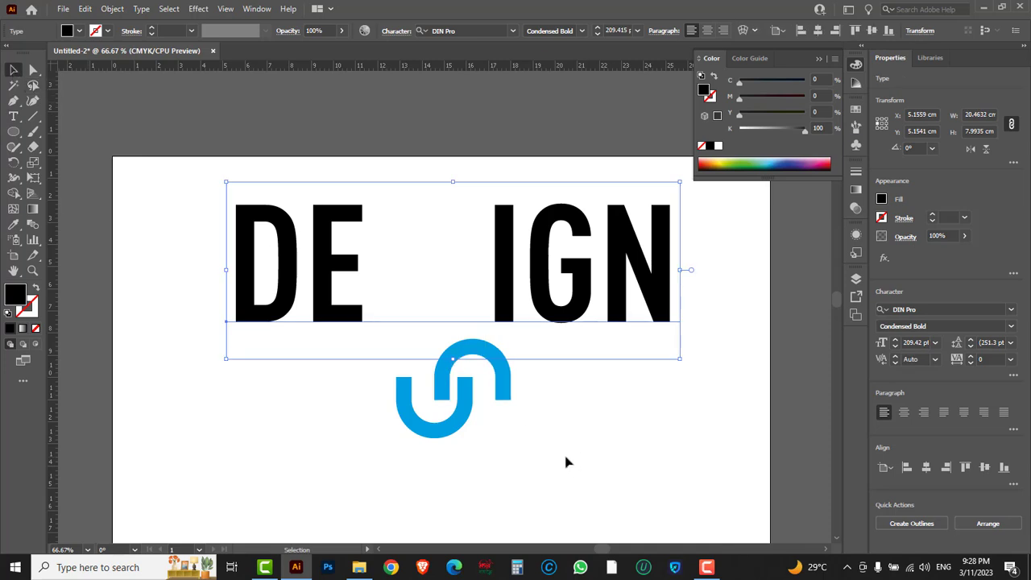
Step: Move the blue mark into the text's gap and enlarge it until the U matches the letters' height on the baseline
left_click(530, 456)
left_click(456, 422)
left_click_drag(464, 426, 554, 325)
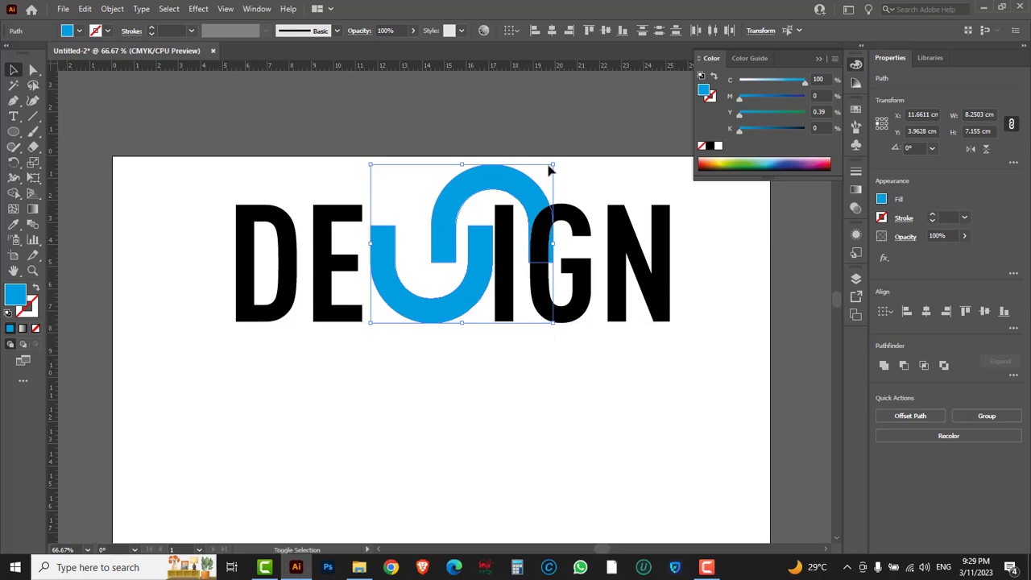
left_click_drag(554, 164, 593, 132)
Step: Widen the gap between DE and IGN until IGN clears the arch, and shift the whole text slightly left
left_click(661, 359)
left_click(643, 310)
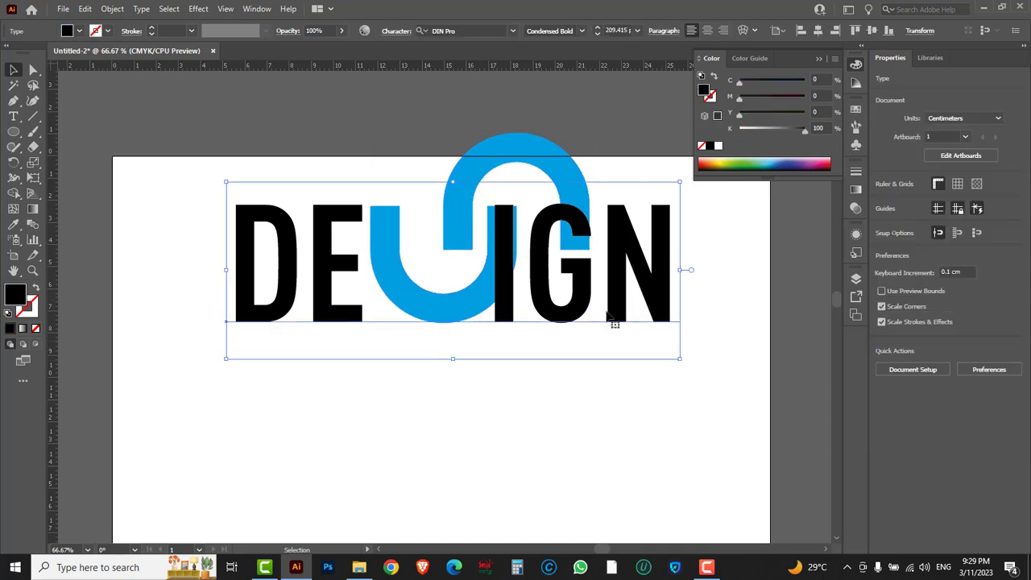
left_click(15, 117)
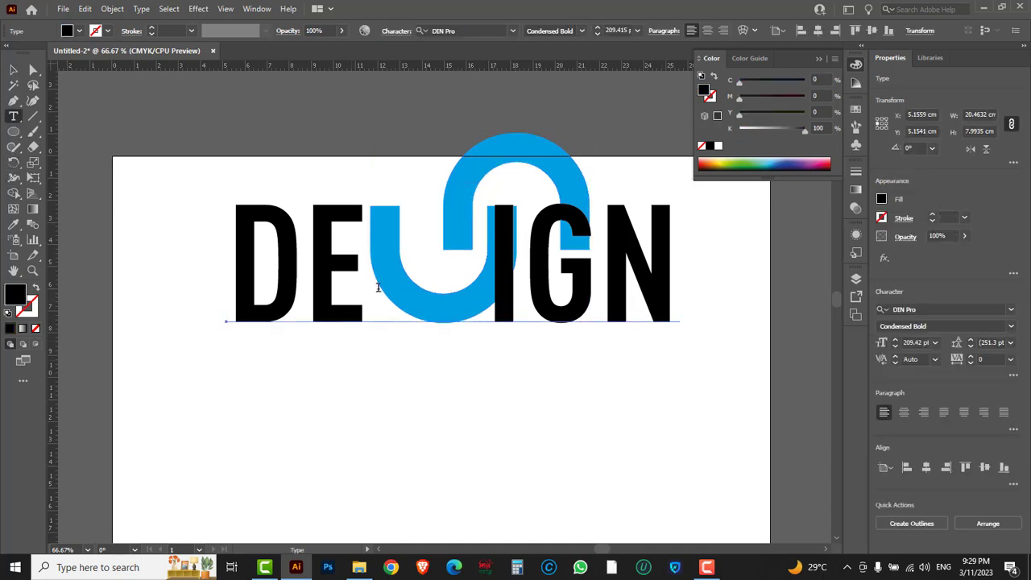
left_click(375, 307)
key("alt+Right")
key("alt+Right")
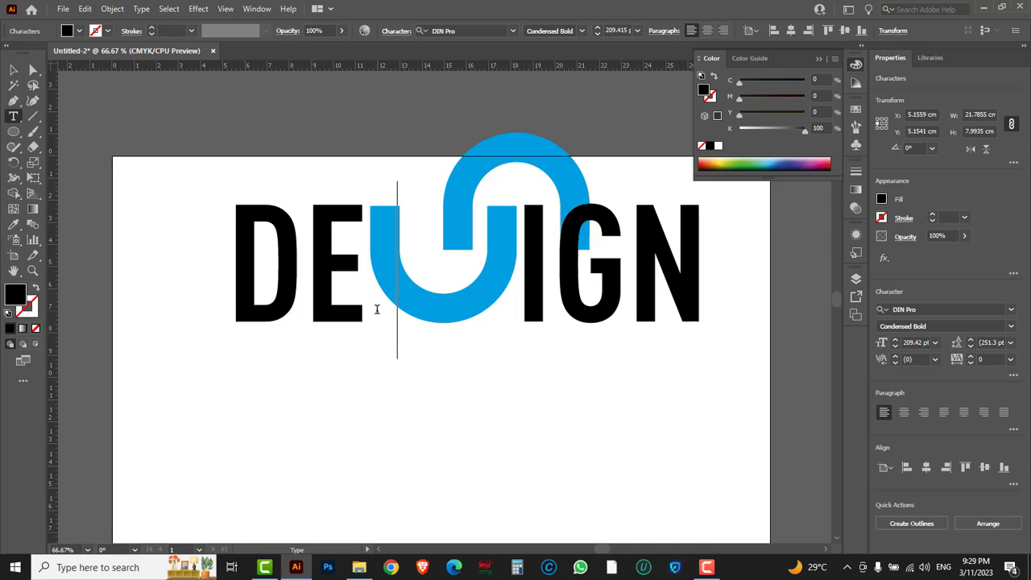
key("alt+Right")
key("alt+Right")
key("alt+Right")
key("alt+Right")
key("alt+Right")
key("alt+Right")
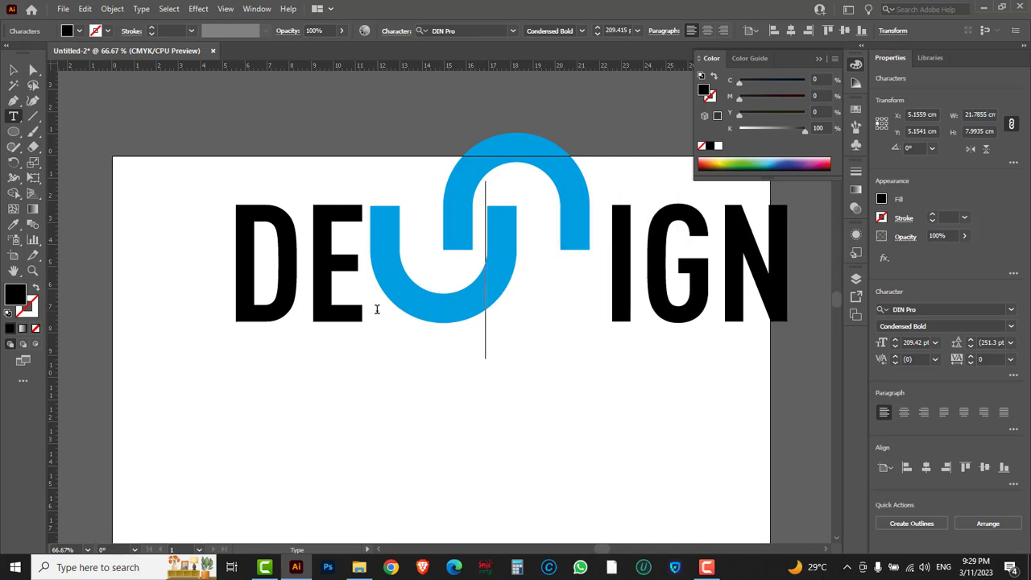
key("alt+Right")
key("alt+Right")
key("alt+Right")
left_click(12, 70)
left_click_drag(286, 280, 258, 280)
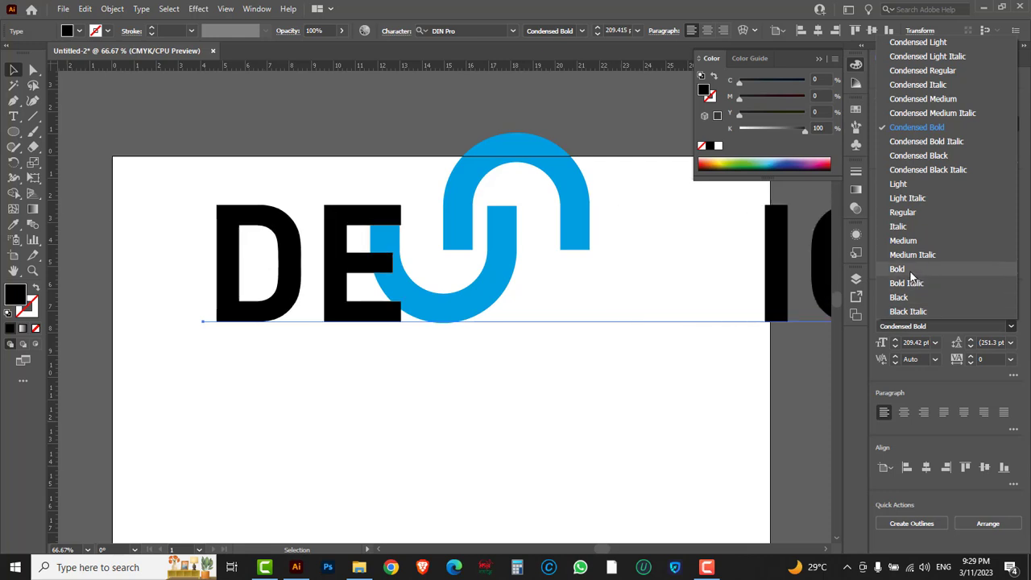
Step: Set the DESIGN text to Bold and remove blank spaces before IGN so the gap fits closely around the blue mark
left_click(910, 272)
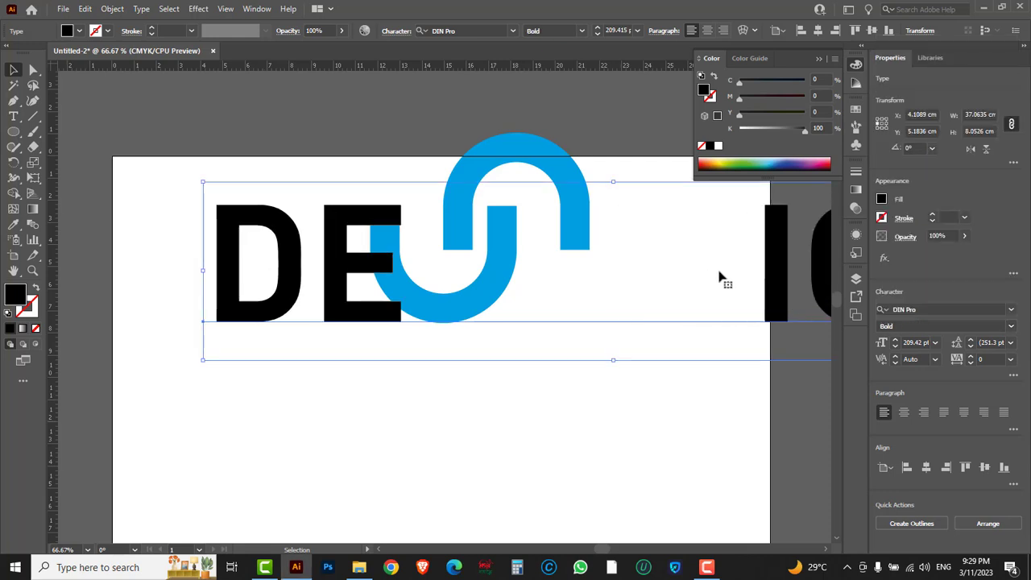
key("t")
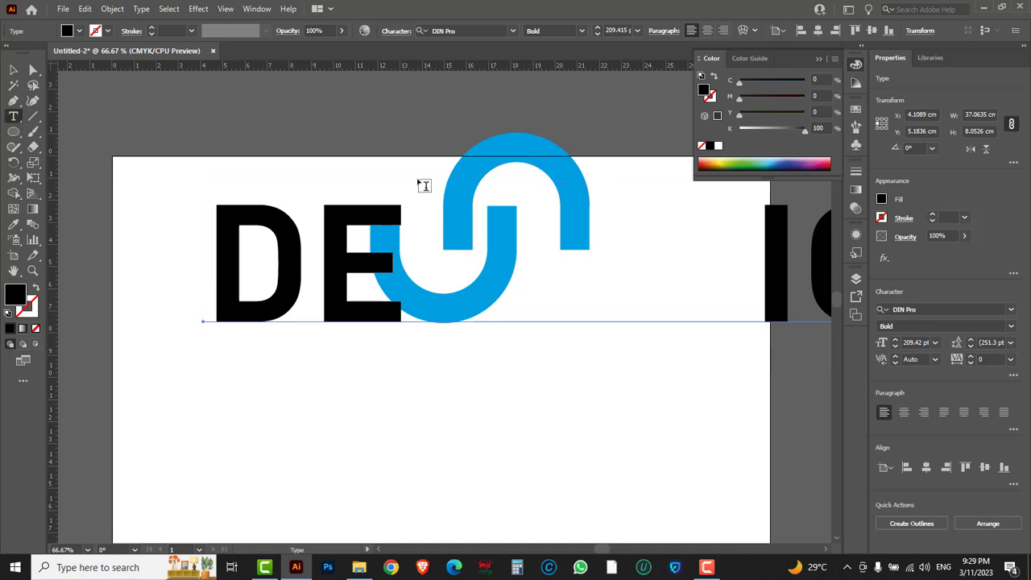
left_click_drag(756, 256, 644, 262)
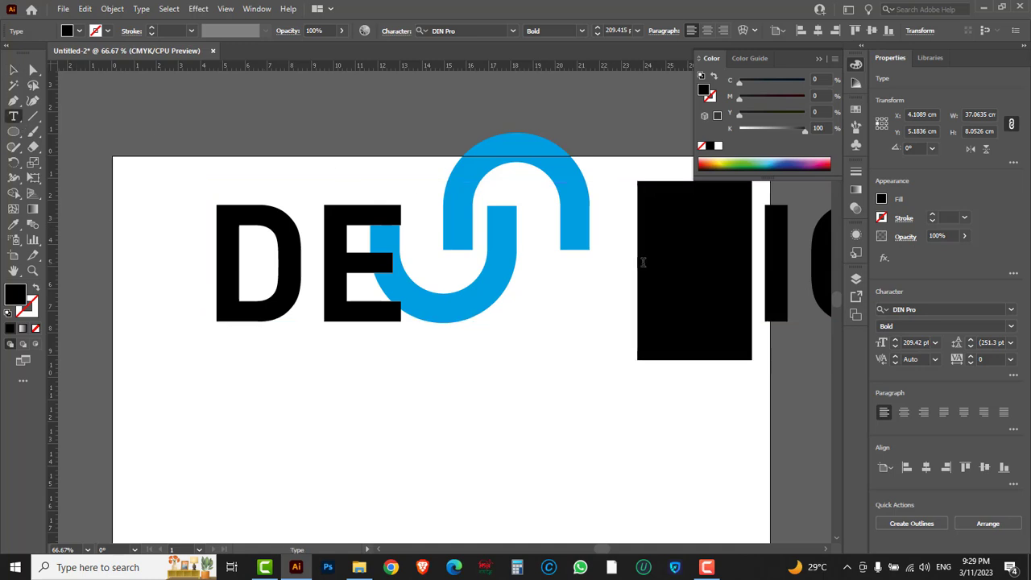
key("BackSpace")
key("Escape")
left_click_drag(360, 314, 330, 314)
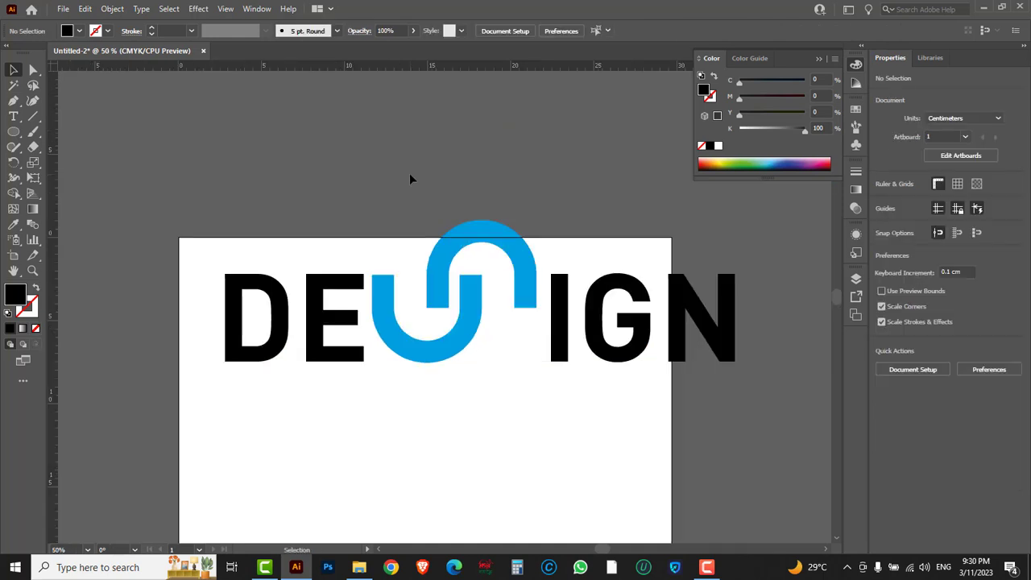
Step: Move the DESIGN text straight down, clear of most of the blue mark
key("z")
left_click(500, 325)
left_click_drag(578, 341, 589, 450)
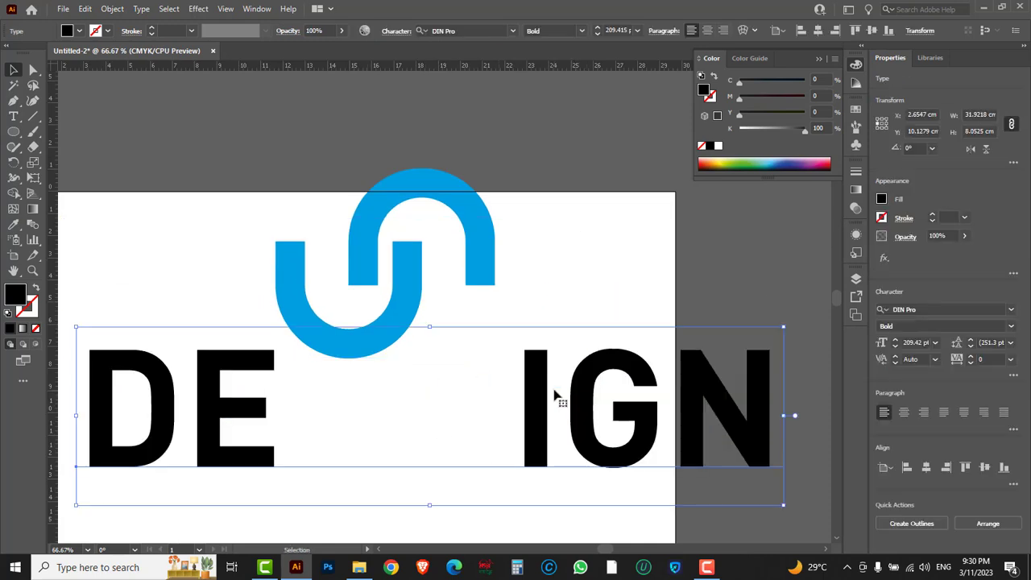
Step: Try shifting the arch right until its left leg joins the U's right arm, and undo the move
left_click(392, 227)
left_click(524, 242)
left_click(495, 230)
left_click_drag(494, 229, 539, 222)
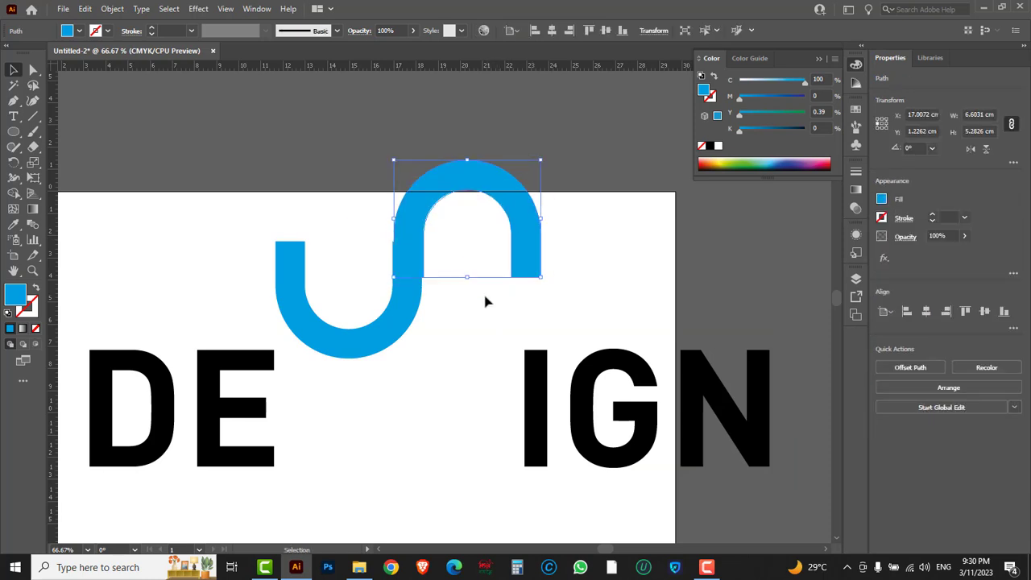
key("ctrl+z")
Step: Group the blue U and arch into one object
left_click_drag(519, 140, 414, 269)
key("a")
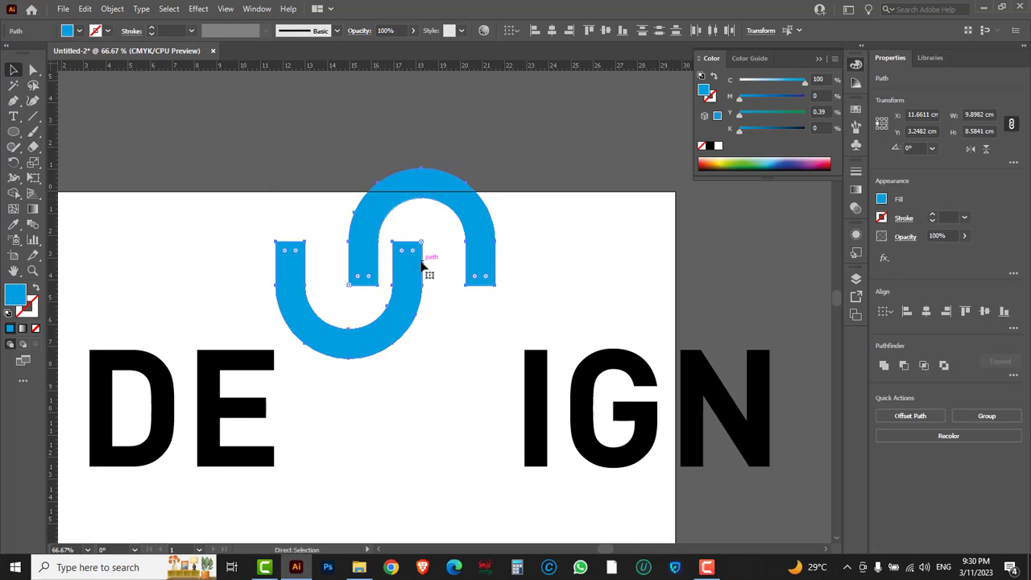
key("v")
left_click(534, 258)
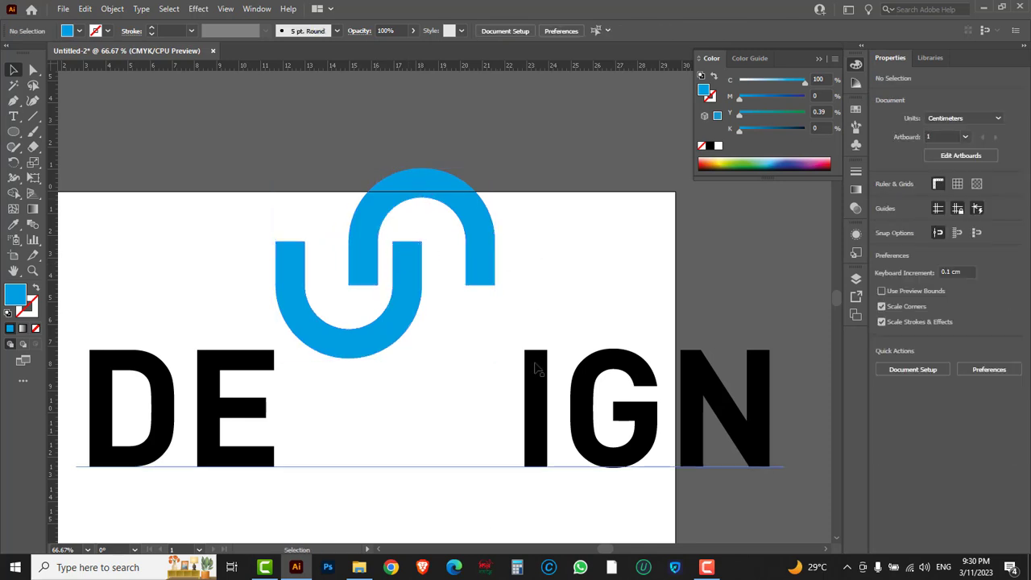
Step: Move the DESIGN text back up around the blue mark and place a horizontal guide along the U's top edge
left_click_drag(547, 383, 526, 270)
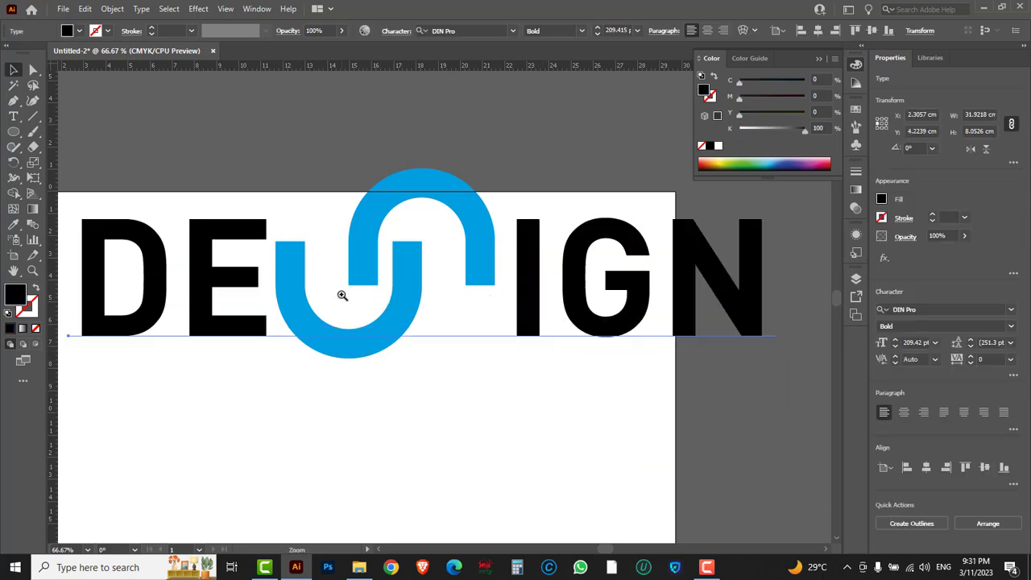
key("ctrl+equal")
left_click(336, 348)
left_click_drag(348, 65, 373, 226)
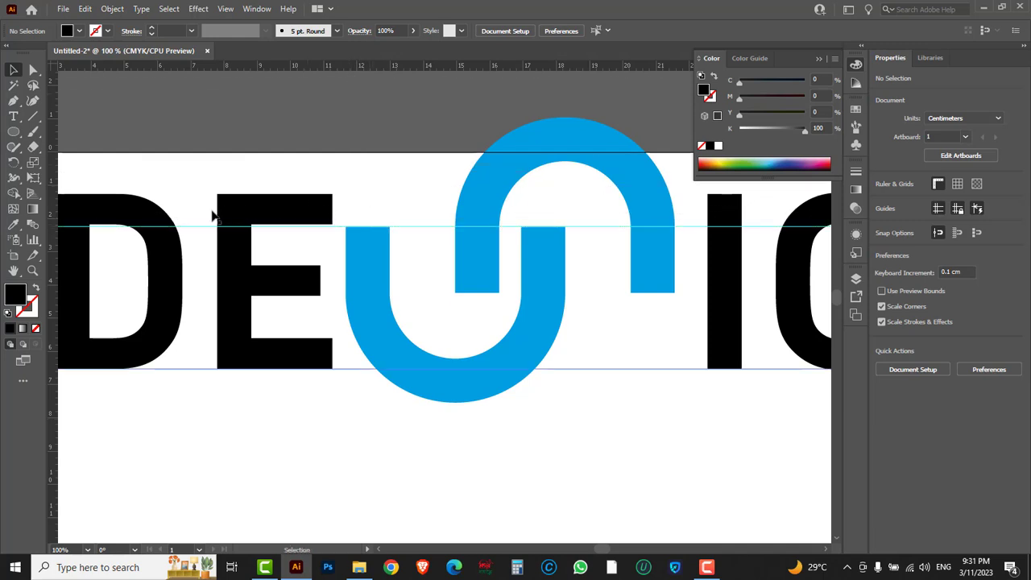
Step: Lower the DESIGN text and align the top of its E exactly with the guide, using Outline view for precision
left_click_drag(141, 209, 141, 240)
key("ctrl+space")
left_click_drag(305, 200, 393, 276)
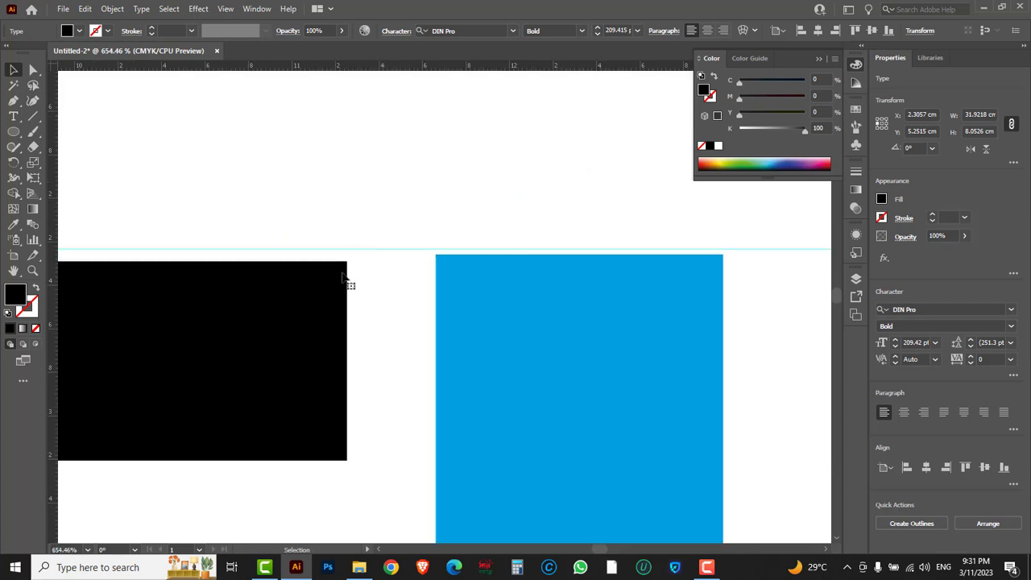
key("ctrl+y")
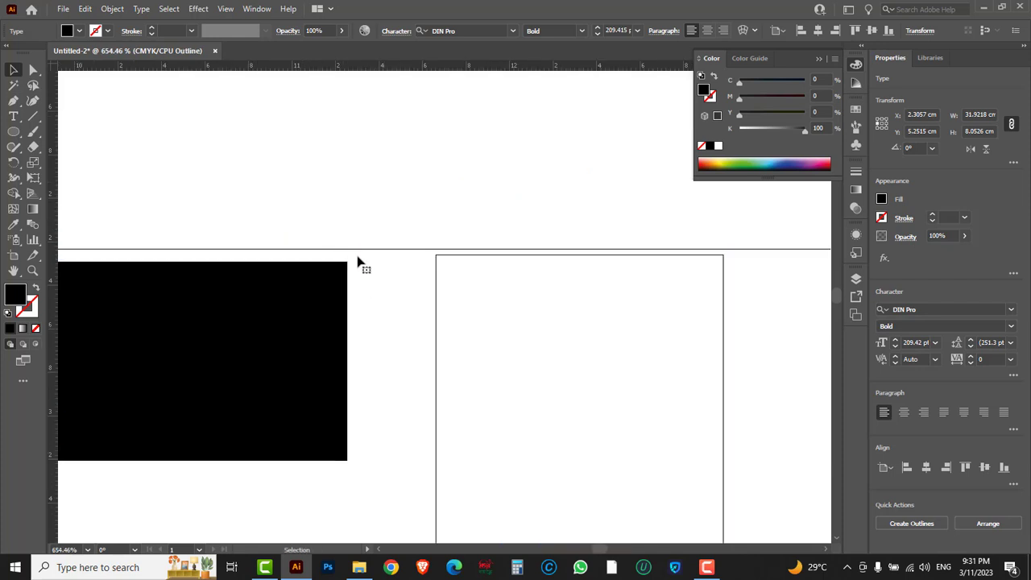
left_click_drag(347, 267, 347, 254)
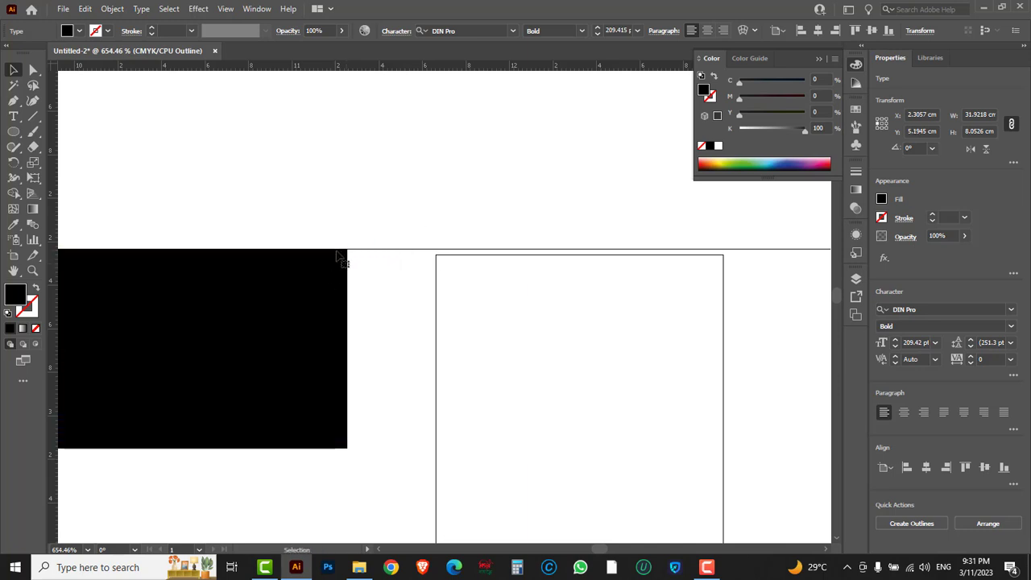
key("ctrl+y")
left_click(349, 291, "ctrl+alt")
left_click(349, 290, "ctrl+alt")
left_click(350, 294, "ctrl+alt")
left_click(381, 307, "ctrl+alt")
left_click(379, 303, "ctrl+alt")
Step: Convert the DESIGN text to outlines, undoing any stray move of it first
left_click_drag(587, 395, 438, 283)
left_click_drag(264, 321, 257, 380)
key("ctrl+z")
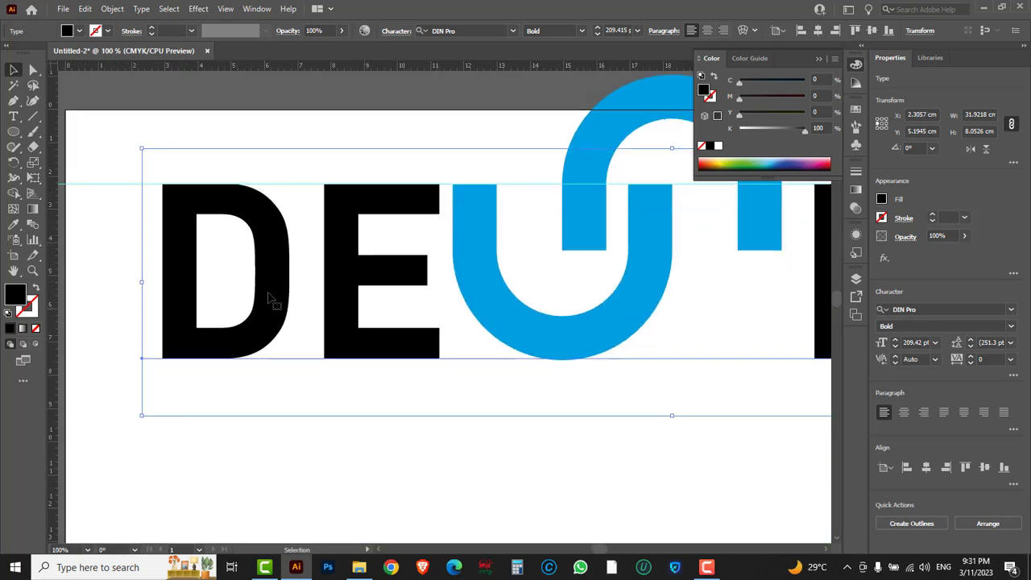
right_click(270, 298)
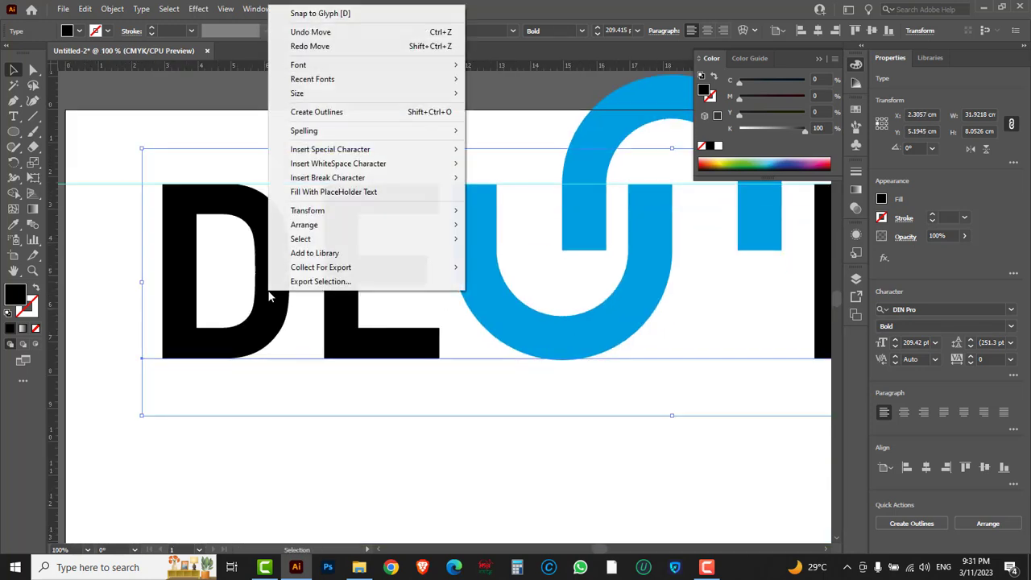
left_click(326, 115)
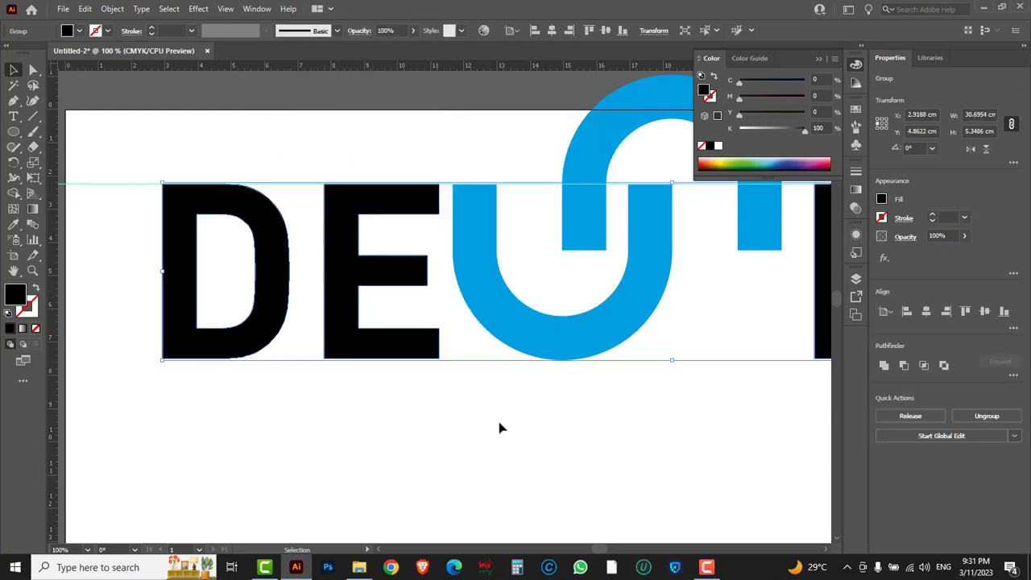
left_click(601, 393)
Step: Raise the blue mark slightly so the U's top edge sits exactly on the guide
left_click_drag(615, 399, 544, 448)
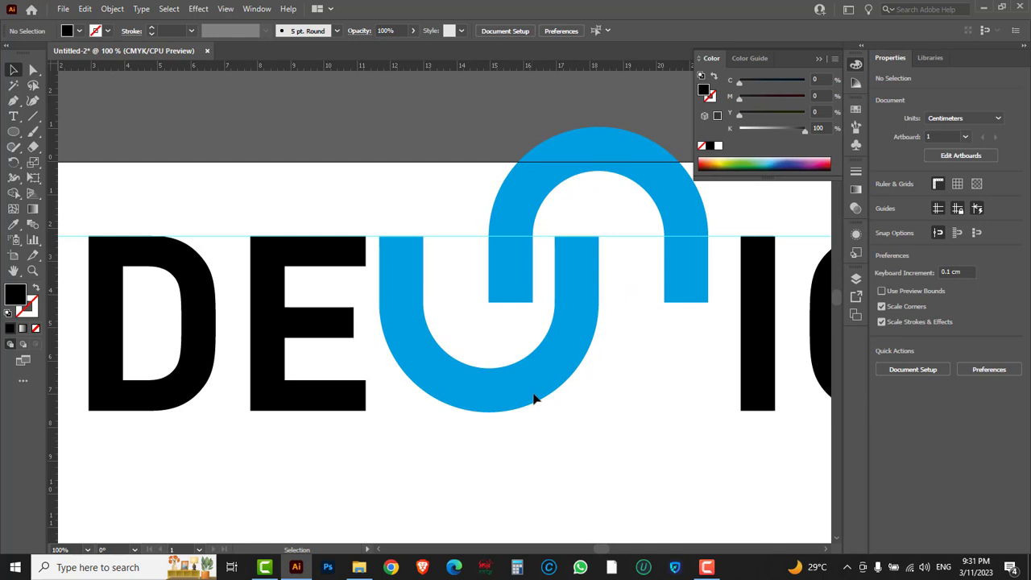
left_click(551, 402)
key("ctrl+space")
left_click_drag(379, 212, 454, 282)
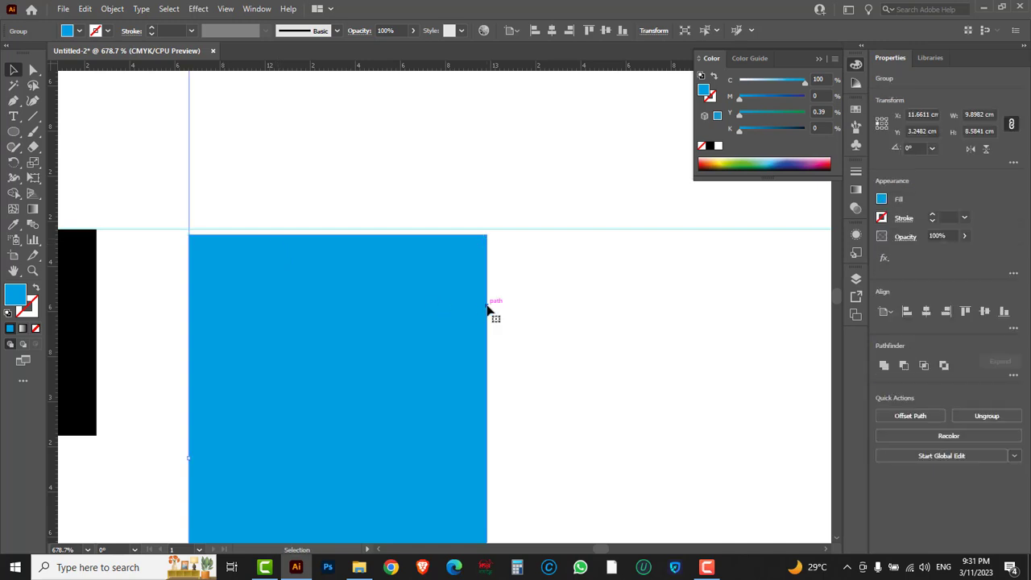
left_click_drag(487, 308, 488, 303)
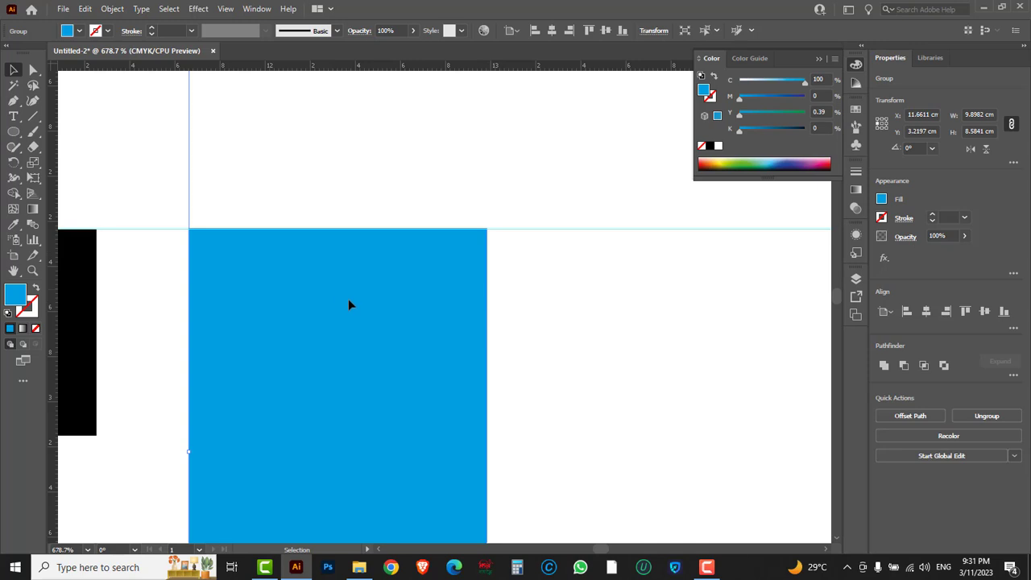
scroll(348, 299, "down", 8)
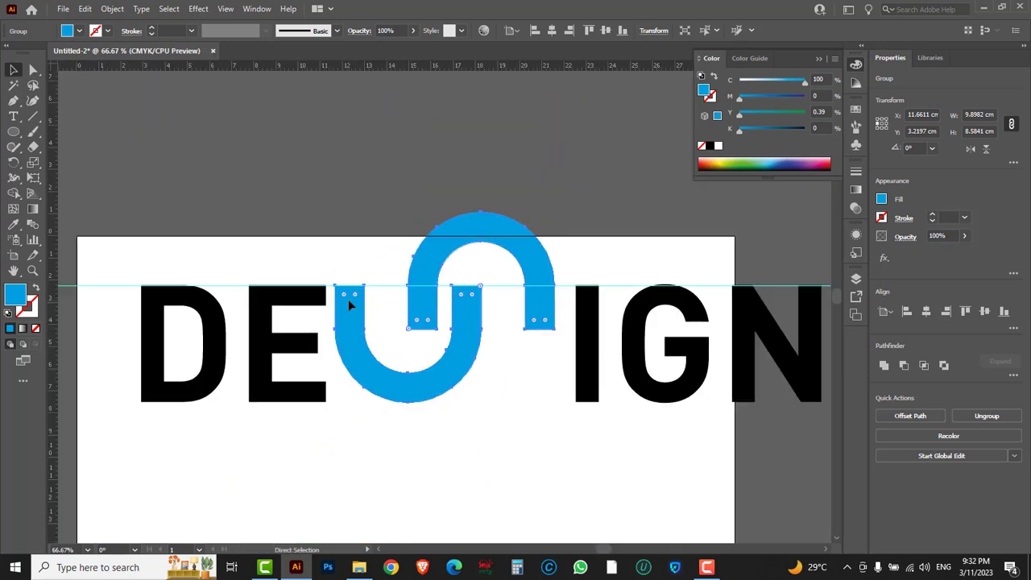
left_click(431, 476)
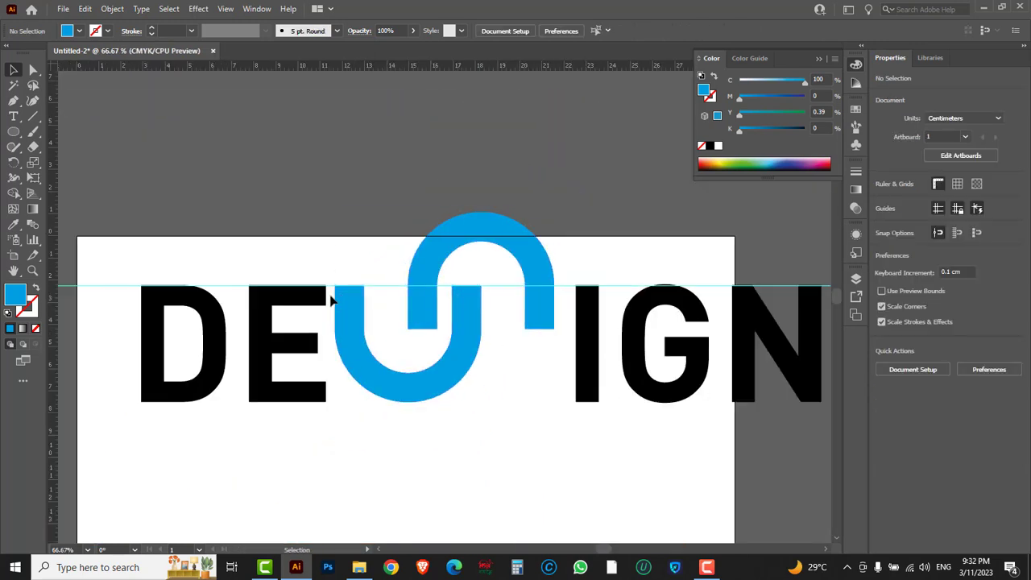
Step: Nudge the blue mark 0.2 cm to the right to even out the spacing between E and I
left_click(478, 224)
key("Right")
key("Right")
key("Right")
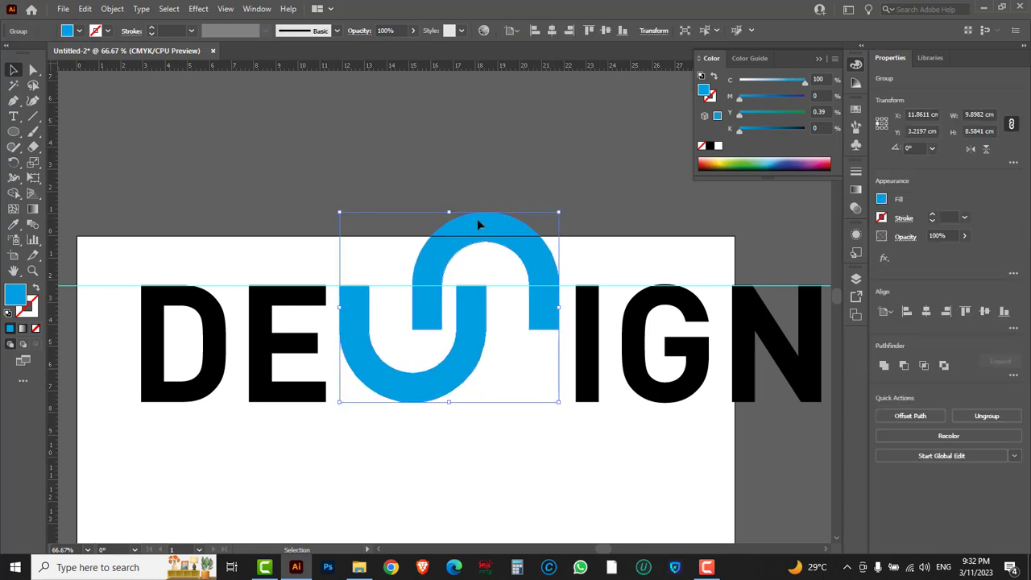
Step: Deselect the artwork and hide the guides
key("z")
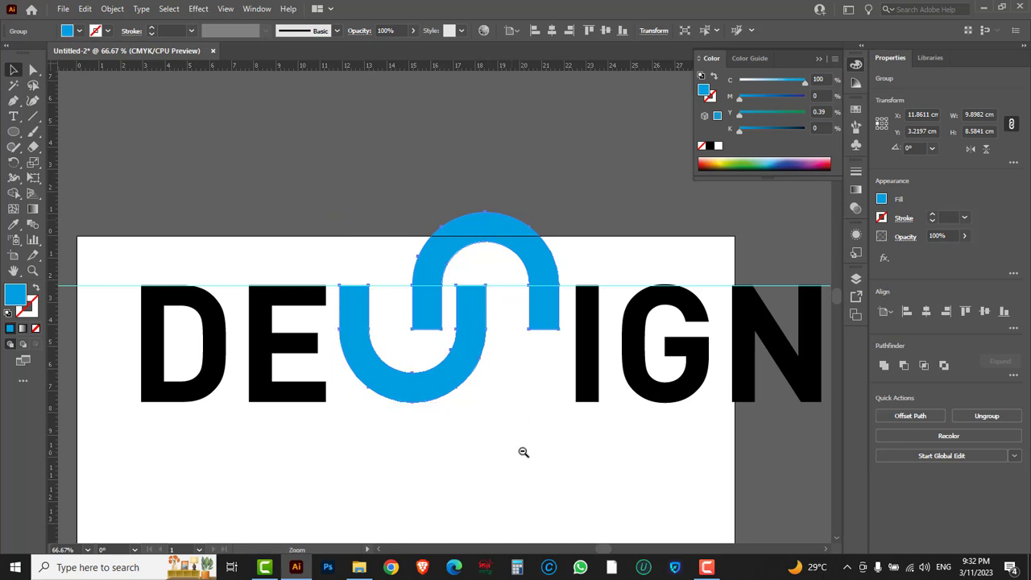
left_click(524, 451, "alt")
left_click_drag(453, 338, 475, 407)
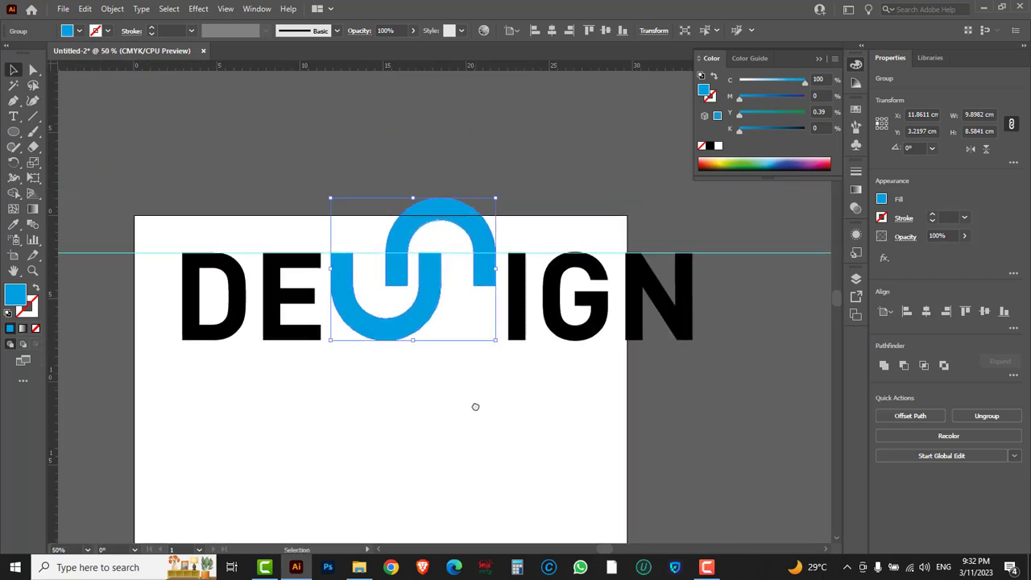
left_click(753, 345)
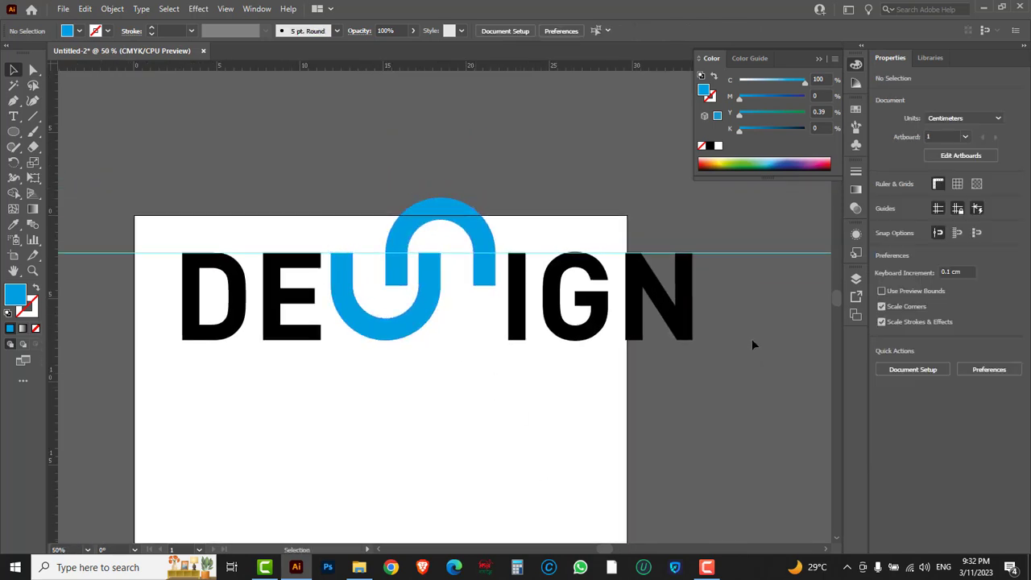
right_click(721, 222)
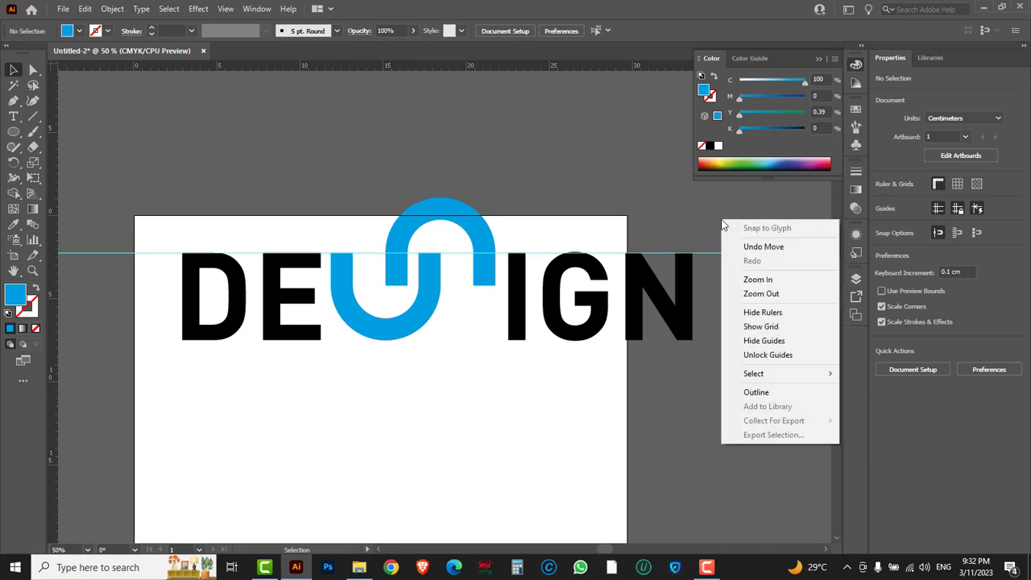
left_click(756, 340)
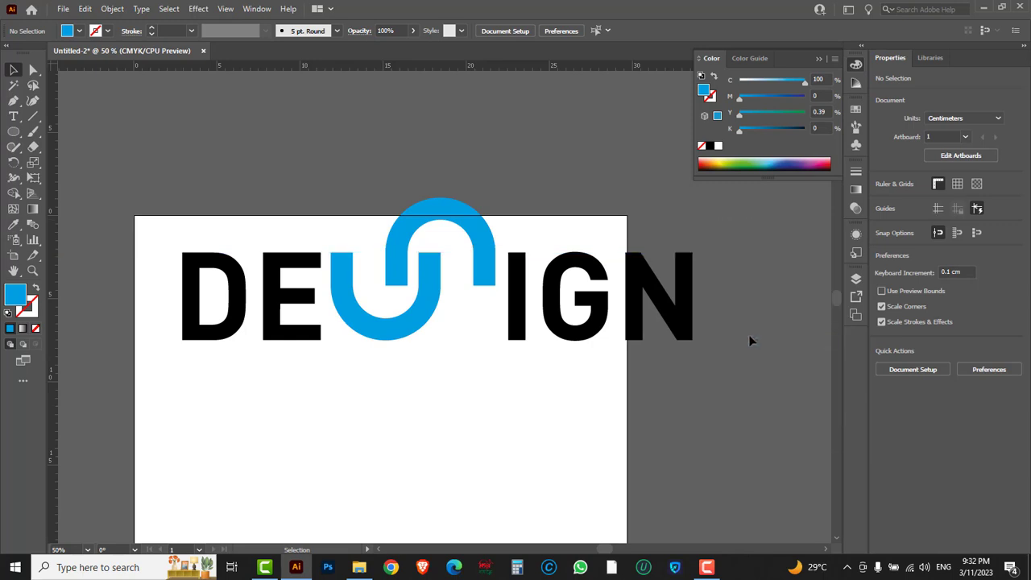
Step: Scale the letters and blue mark down together to about 11.86 cm wide and move them near the artboard's centre
left_click_drag(714, 394, 178, 211)
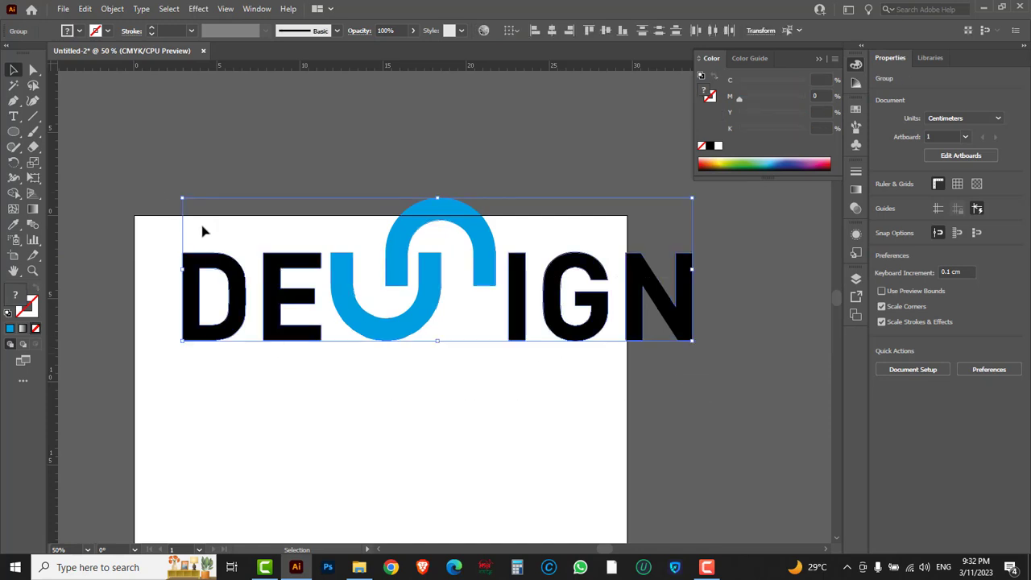
left_click_drag(691, 200, 535, 242)
left_click_drag(506, 291, 440, 413)
left_click(361, 398, "ctrl")
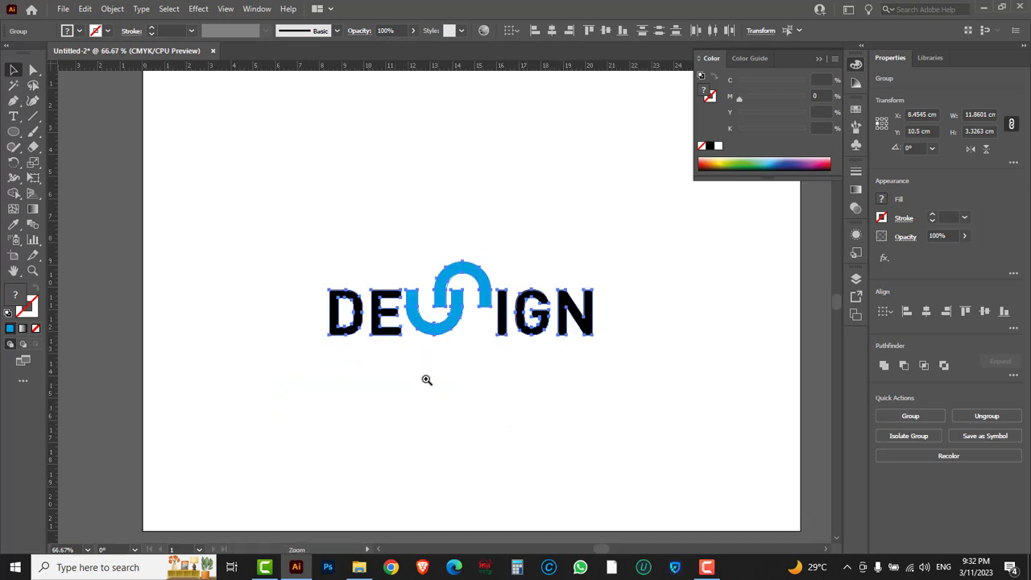
left_click(464, 323, "ctrl")
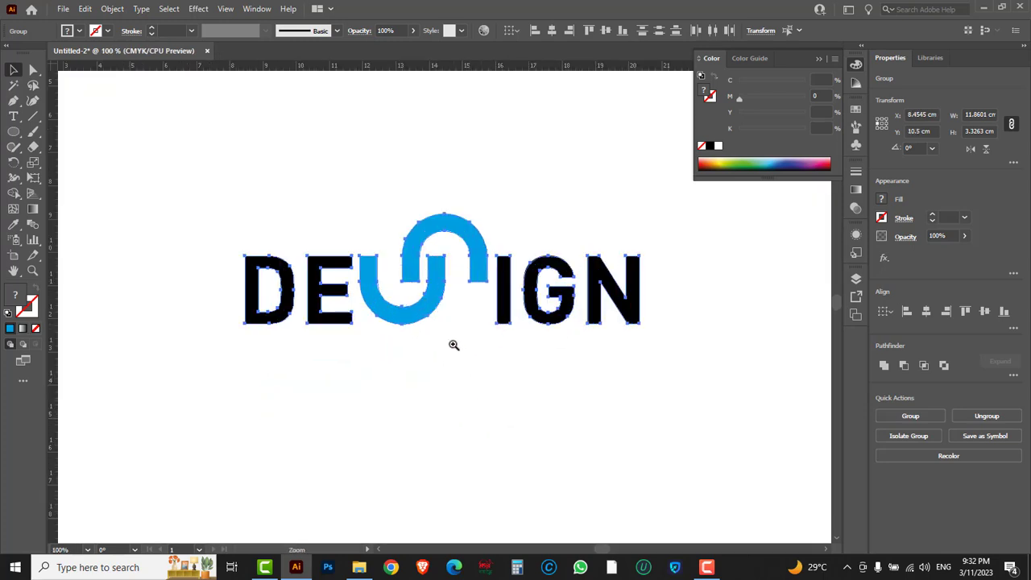
left_click(487, 386)
Step: Fill the DESIGN letters with dark blue, using C 100, M 100, Y 0, K 0
left_click_drag(661, 368, 610, 295)
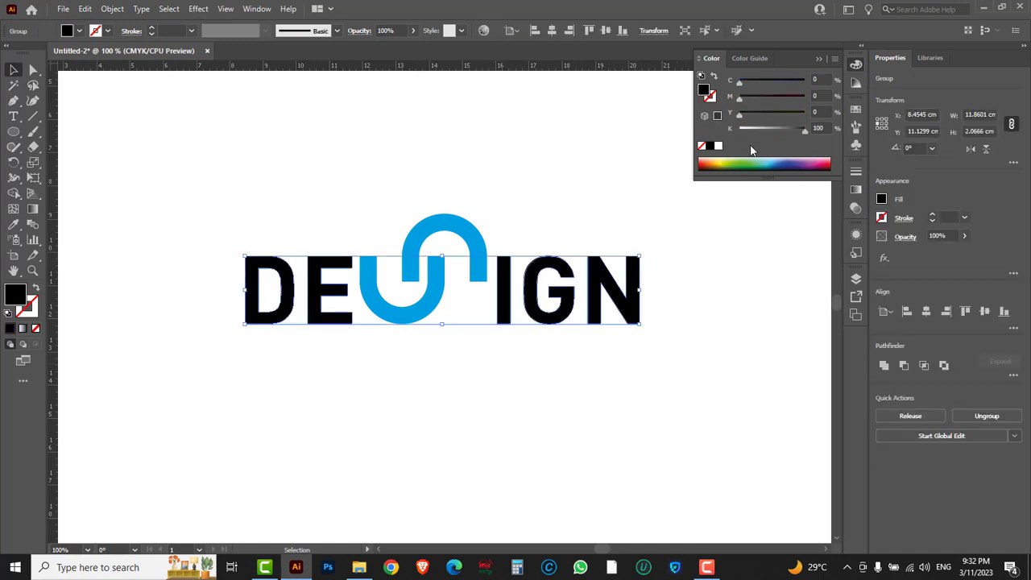
left_click_drag(803, 132, 689, 120)
left_click_drag(740, 84, 833, 84)
left_click_drag(742, 98, 809, 100)
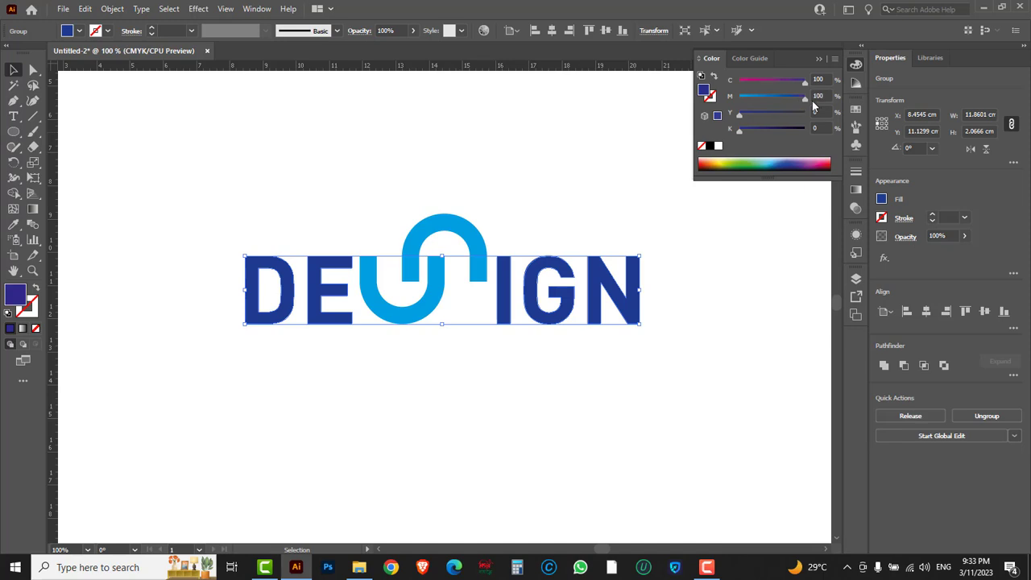
left_click(674, 375)
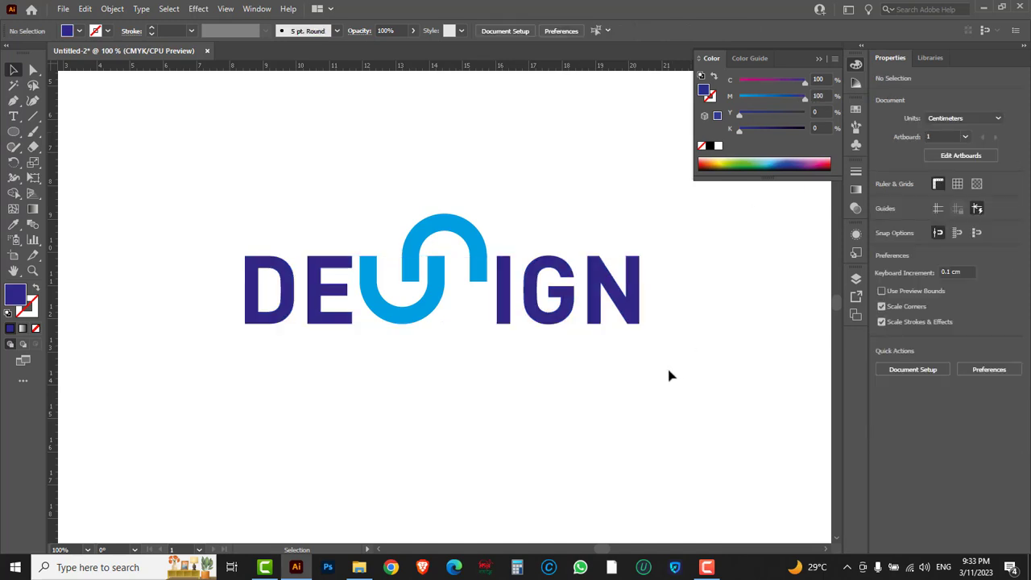
Step: Add the text "HOUSE BD" in DIN Pro Bold, 60 pt, below the DESIGN wordmark
left_click(14, 116)
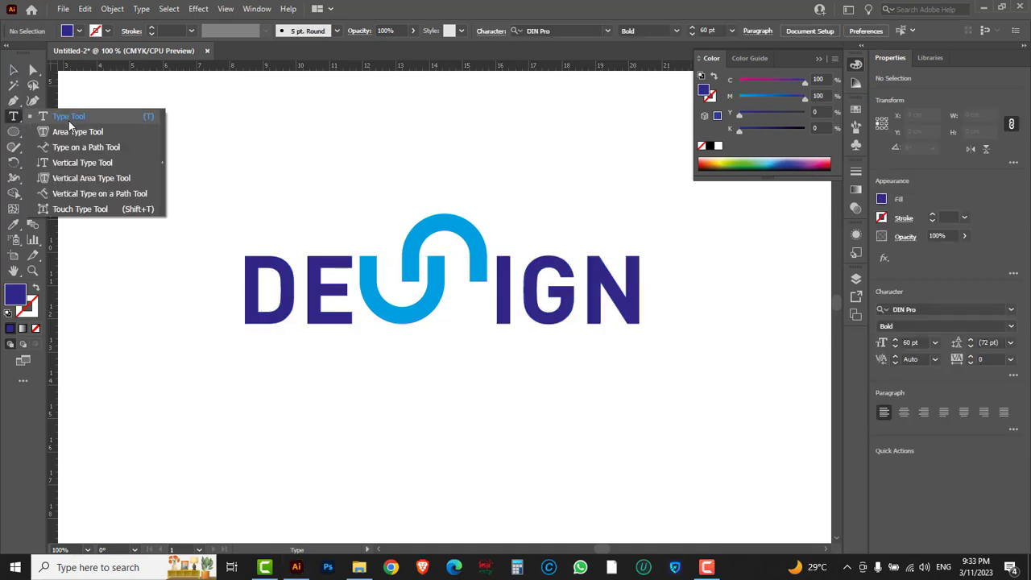
left_click(69, 121)
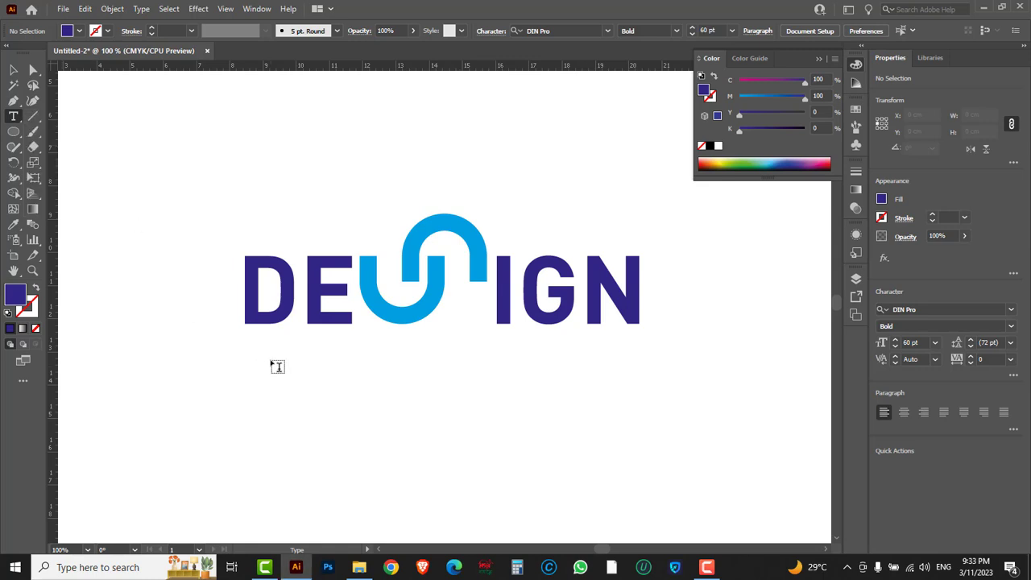
left_click(272, 362)
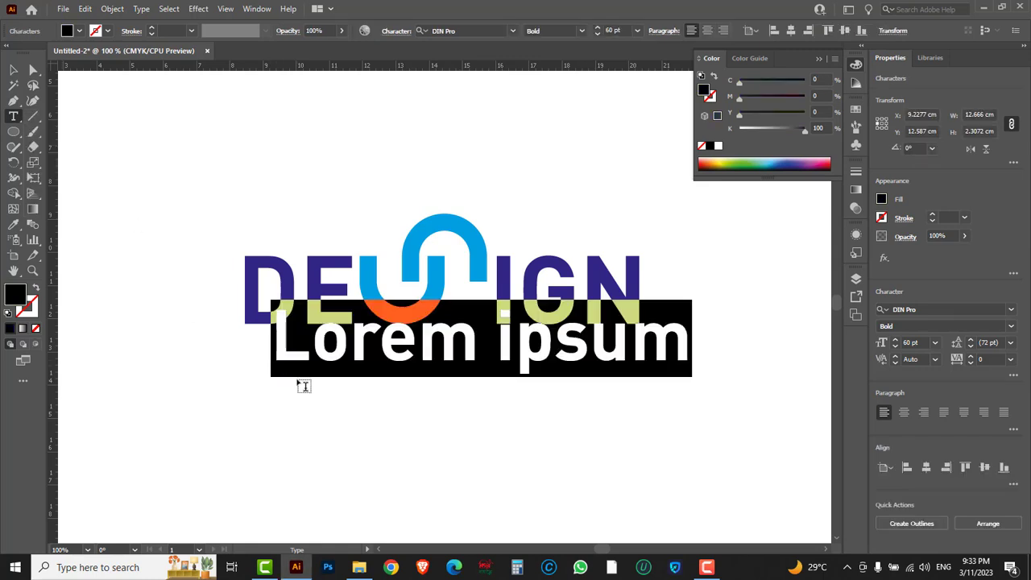
key("BackSpace")
type("HOUS")
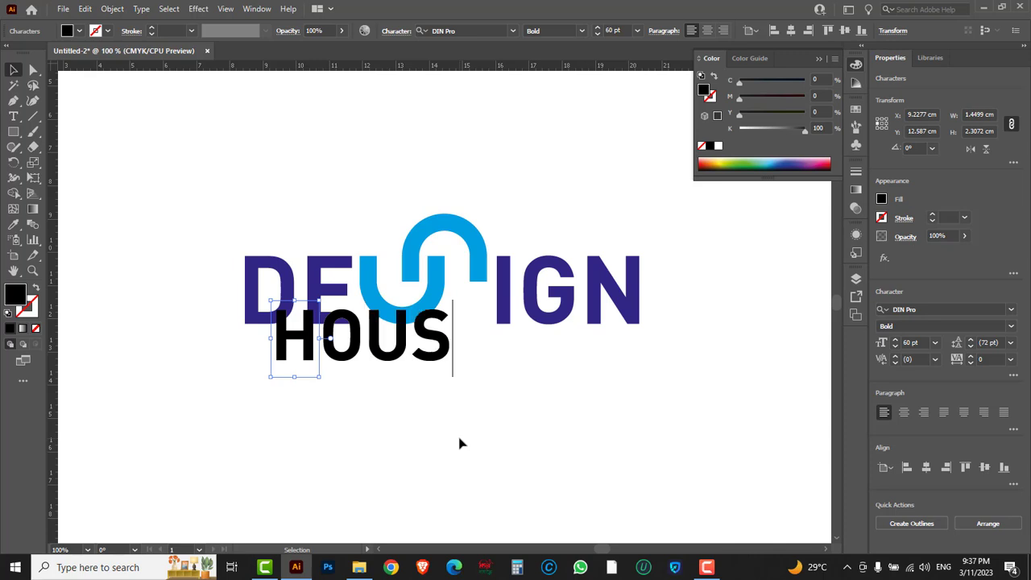
type("E BD")
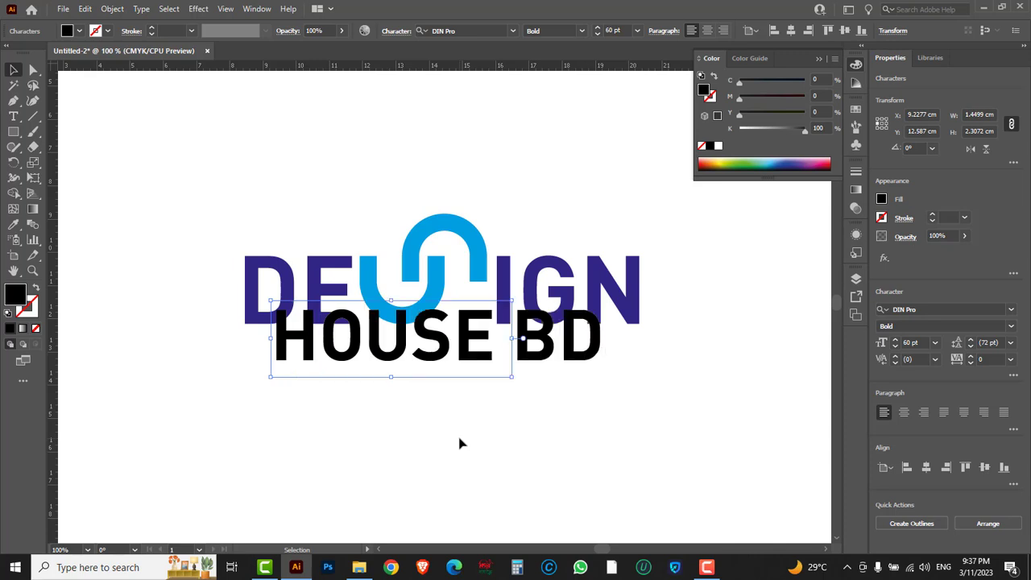
Step: Scale the HOUSE BD text down and place it centred beneath the DESIGN wordmark
left_click(13, 73)
left_click_drag(562, 364, 540, 402)
left_click(566, 421)
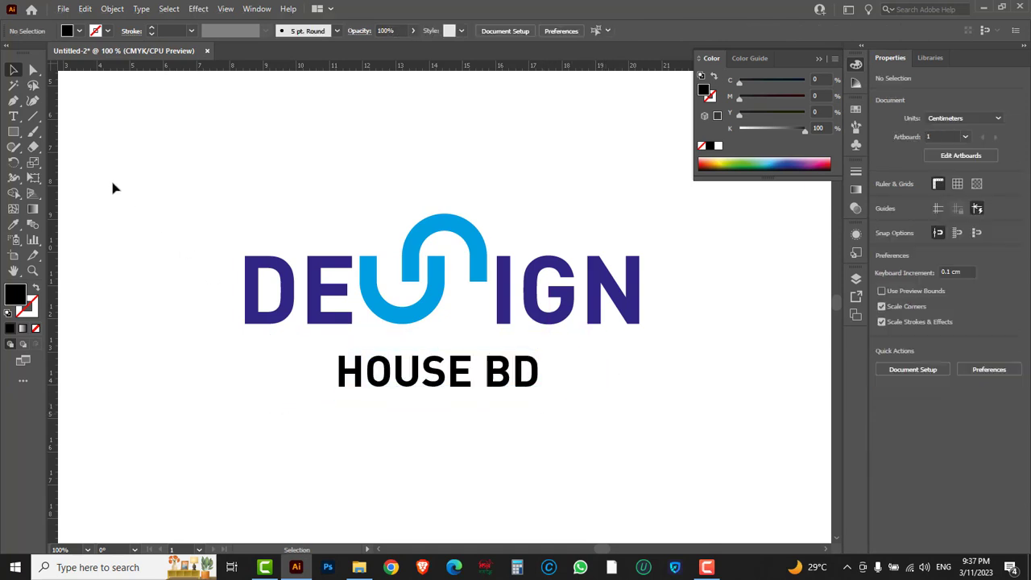
Step: Draw a rectangle about 2.55 × 0.60 cm beneath the D and E, beside HOUSE BD, and fill it with 50% black
left_click(13, 131)
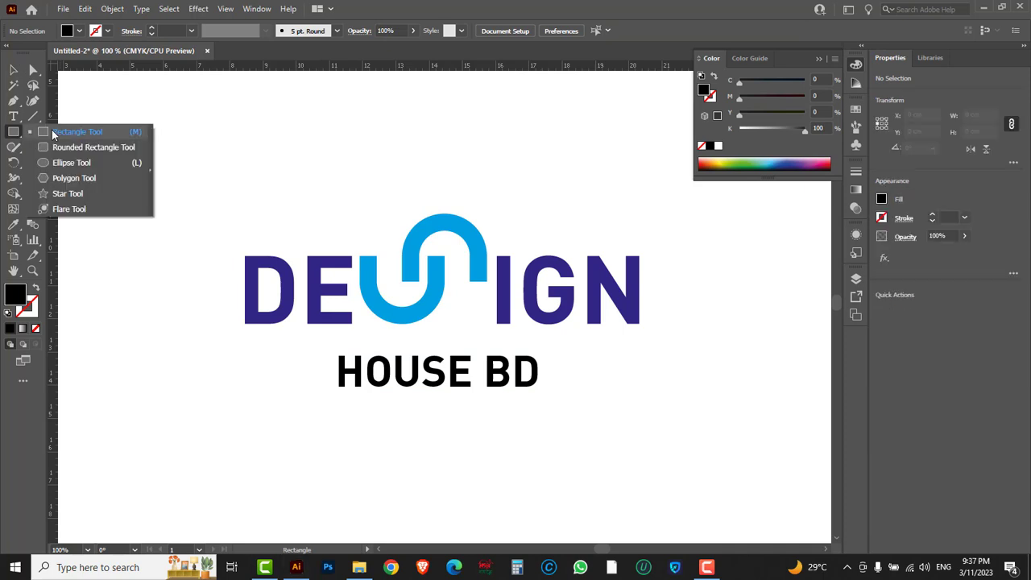
left_click(53, 134)
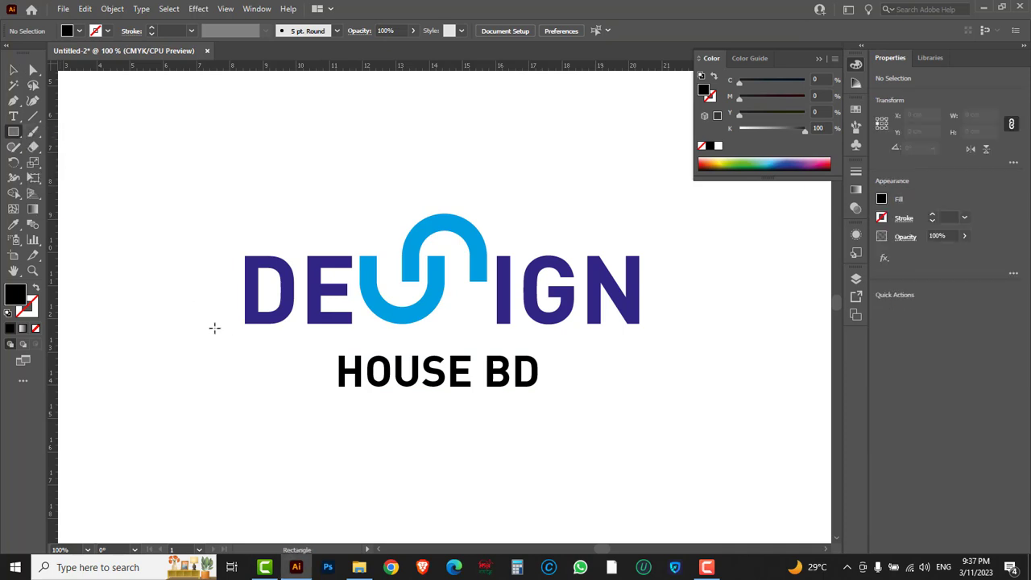
left_click_drag(245, 347, 329, 371)
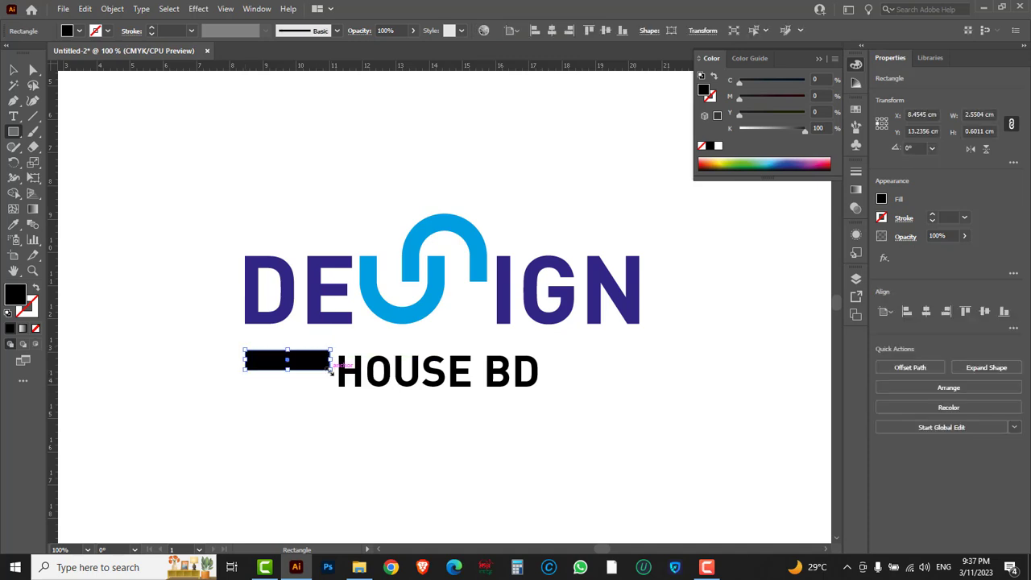
left_click(766, 131)
left_click(824, 127)
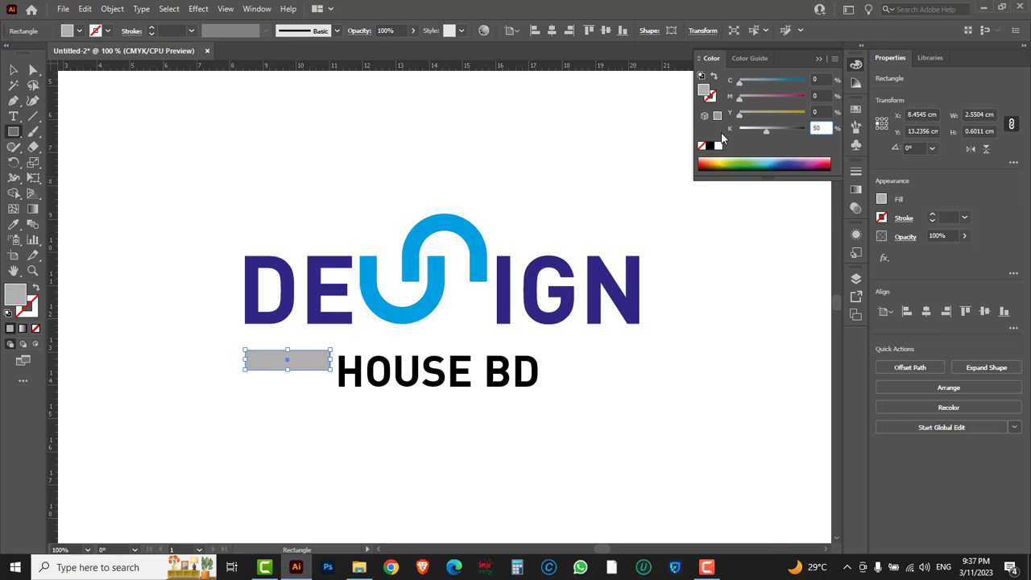
key("Return")
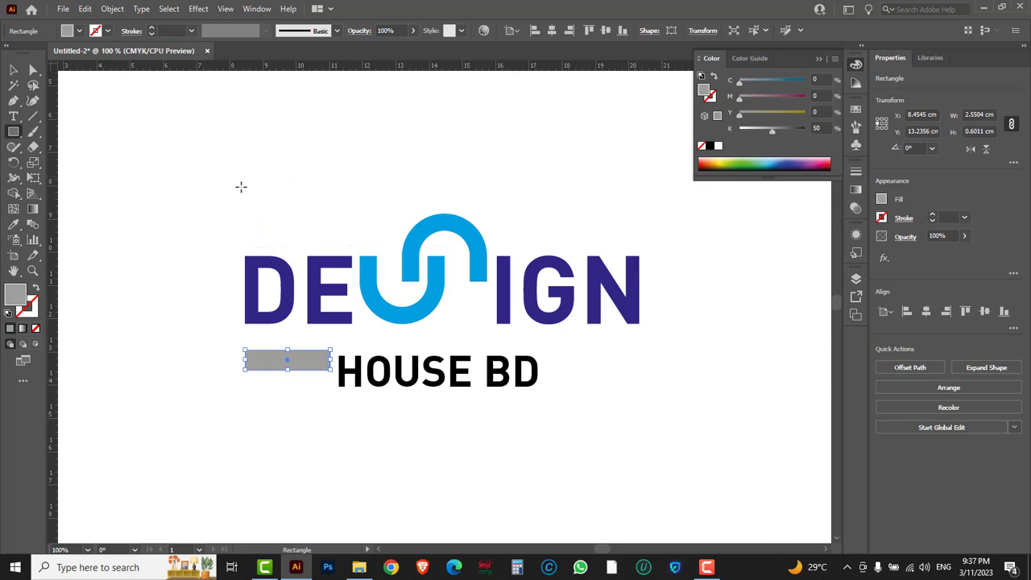
Step: Flatten the grey rectangle into a thin bar whose lower edge lines up with the HOUSE BD baseline
left_click(14, 70)
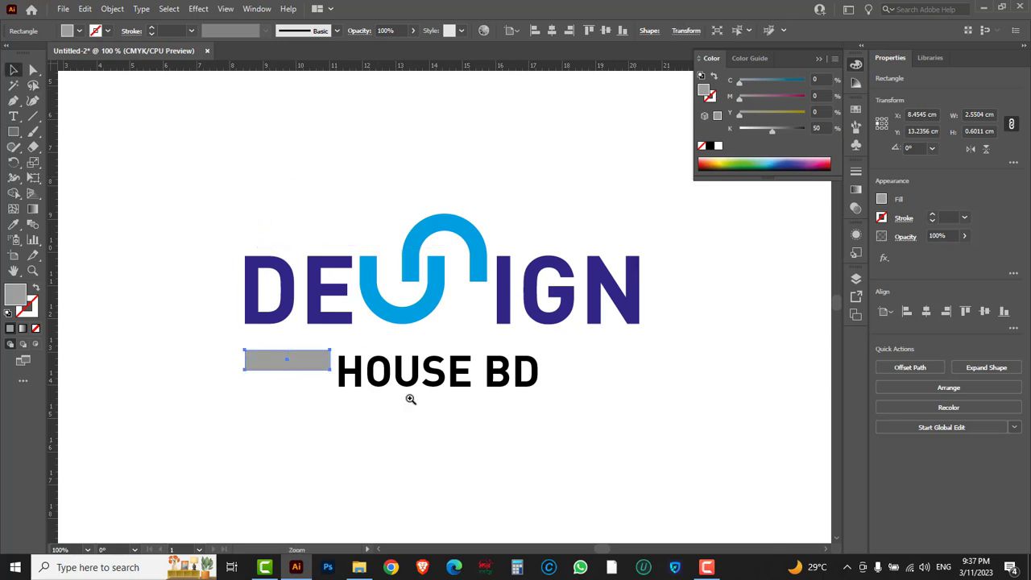
left_click(409, 394, "ctrl")
key("Tab")
left_click_drag(490, 341, 510, 438)
left_click(282, 394)
left_click_drag(283, 347, 244, 357)
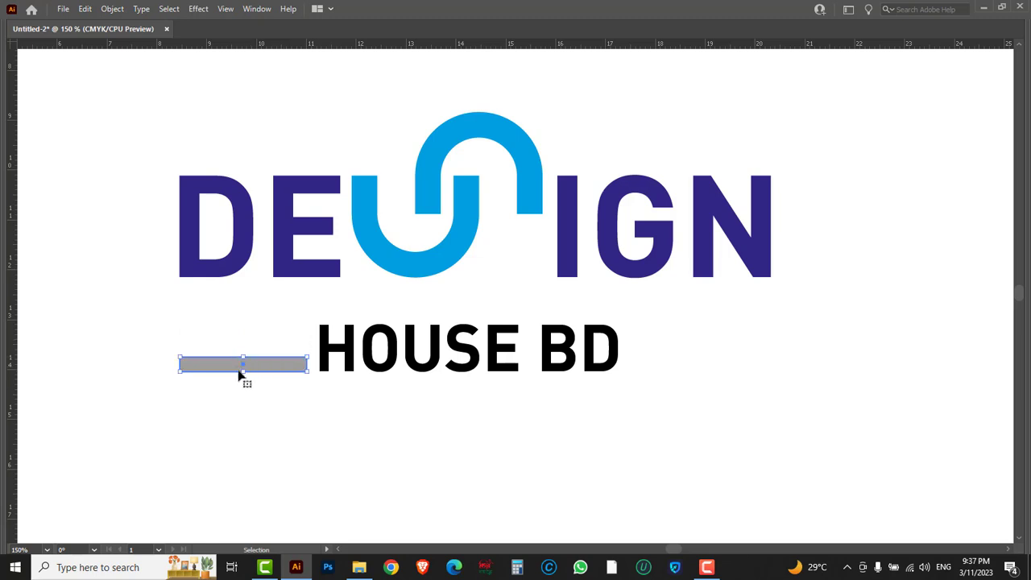
left_click(273, 401)
Step: Copy the grey bar to the other side of HOUSE BD, flush with the N's outer edge, and centre the text between the bars
left_click_drag(182, 365, 645, 376)
left_click(555, 382)
left_click_drag(555, 374, 560, 372)
left_click(564, 430)
Step: Move the HOUSE BD text and both grey bars up 0.2 cm, closer to the DESIGN wordmark
key("z")
left_click(526, 400, "alt")
left_click(527, 377, "alt")
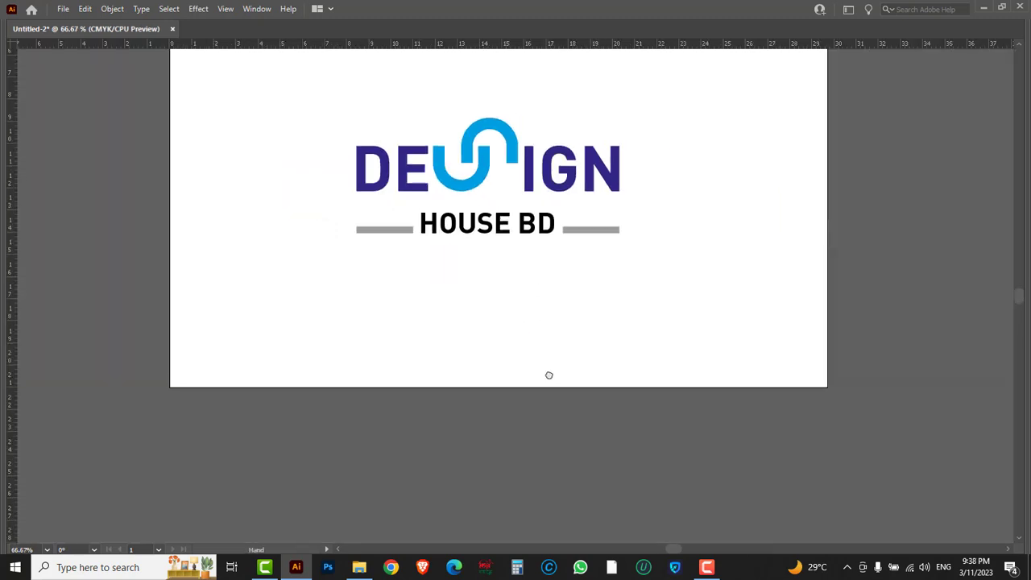
key("v")
left_click_drag(691, 372, 392, 345)
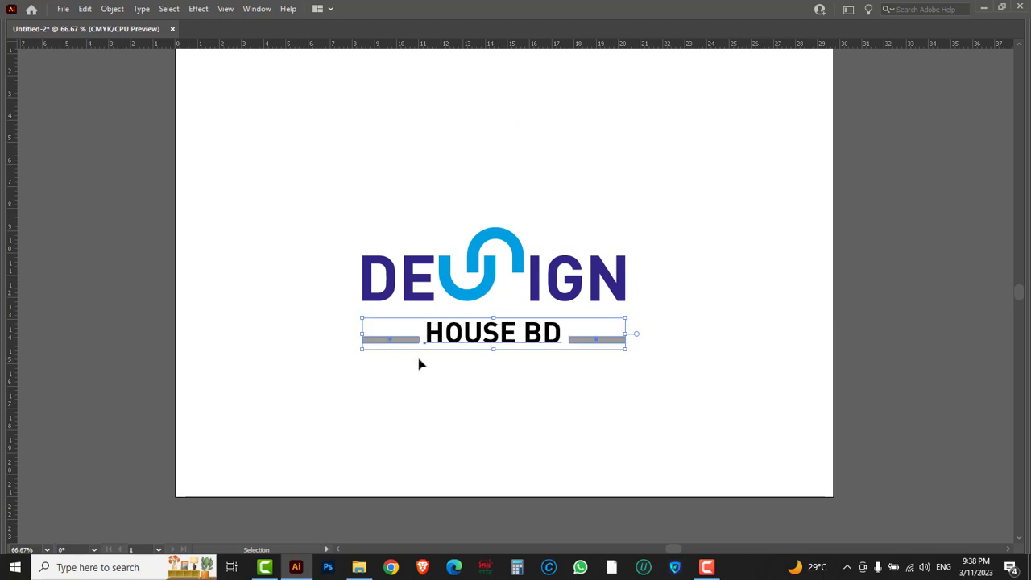
key("Up")
key("Up")
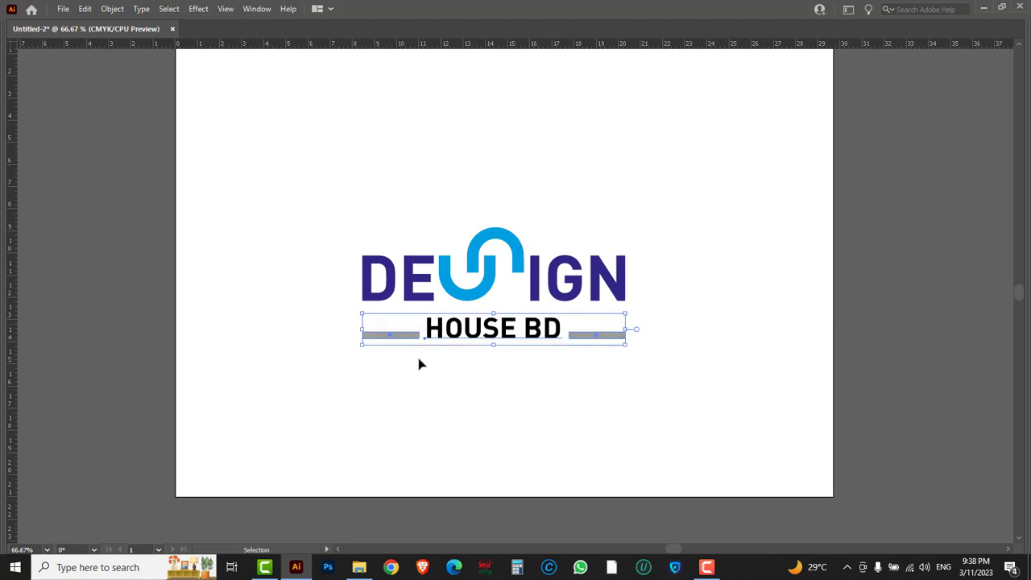
Step: Scale the whole logo up proportionally about its centre to about 19 cm wide
left_click(596, 392)
key("space")
left_click_drag(596, 392, 562, 426)
left_click_drag(673, 418, 356, 292)
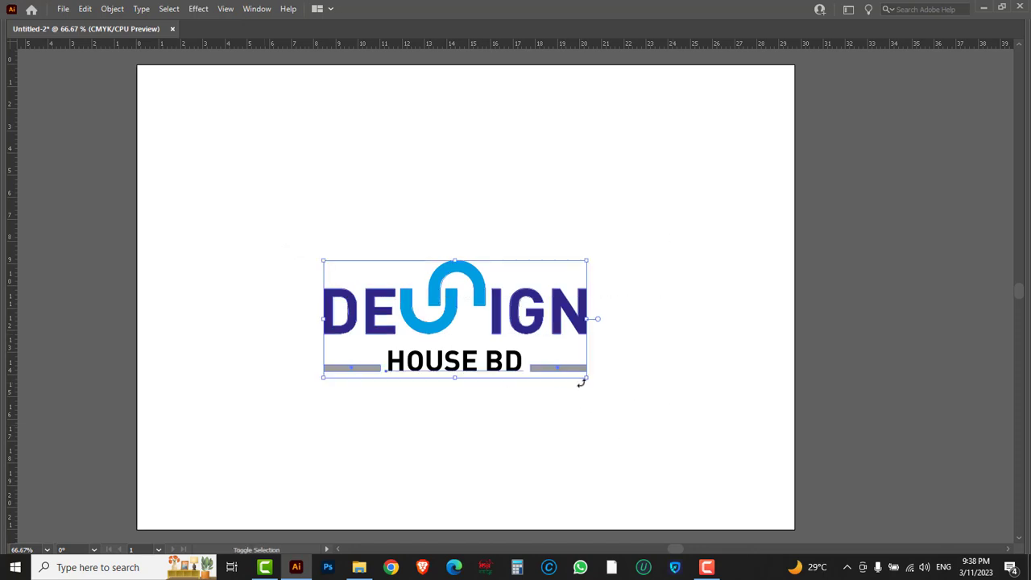
left_click_drag(584, 382, 668, 426)
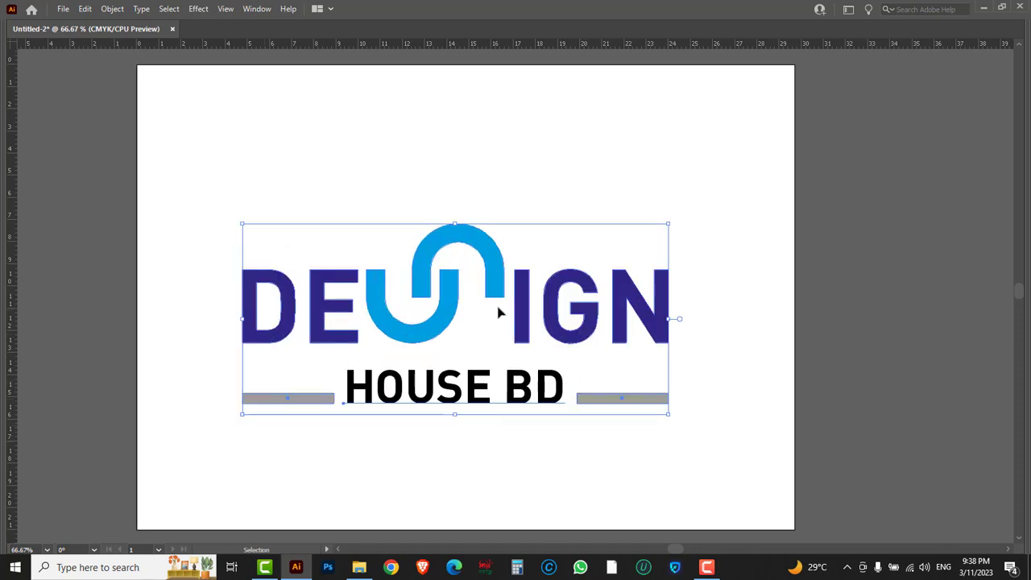
Step: Move the complete logo up about 1 cm toward the artboard's centre and deselect it
key("ctrl+shift+a")
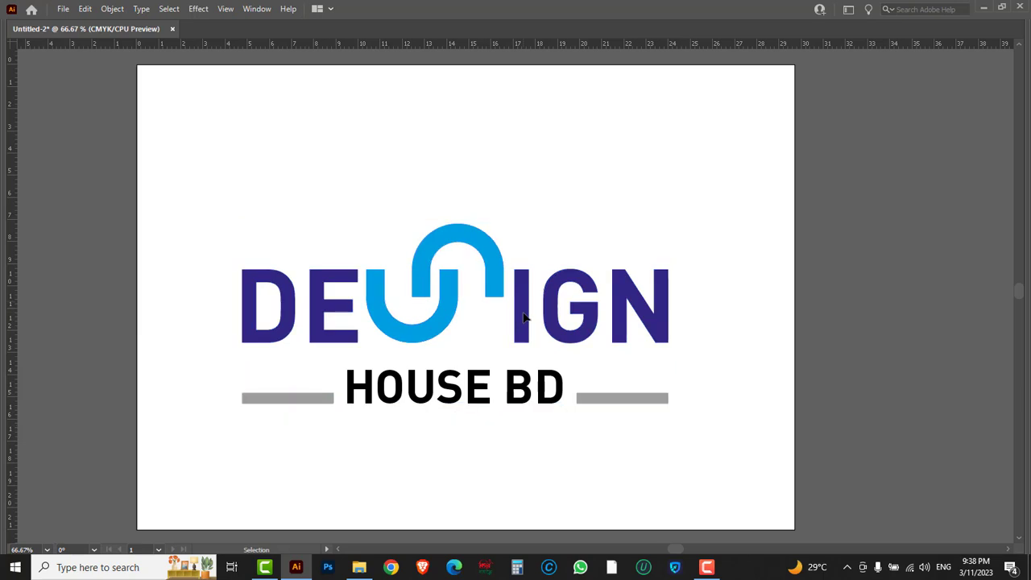
key("a")
key("ctrl+a")
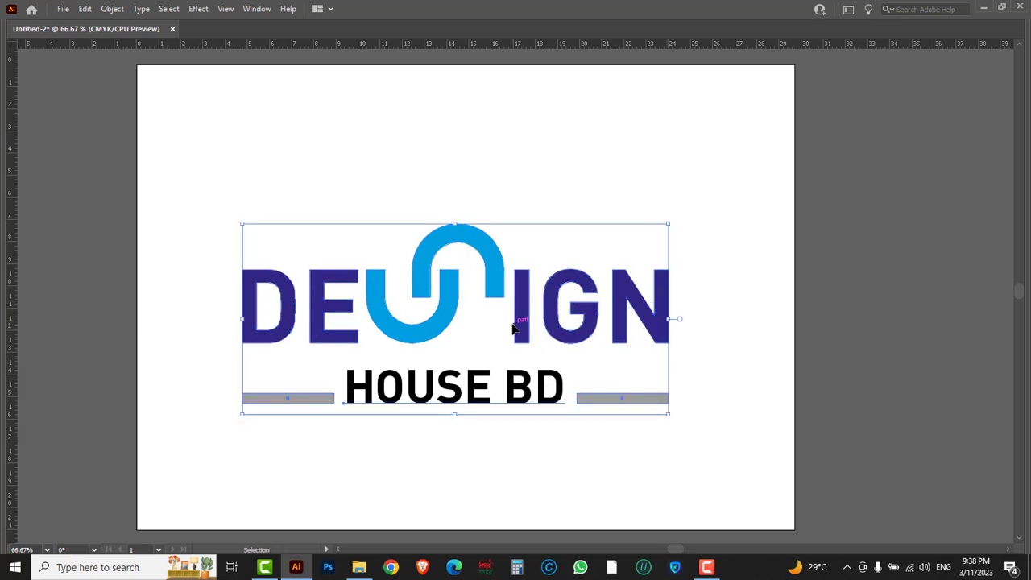
left_click_drag(515, 328, 514, 307)
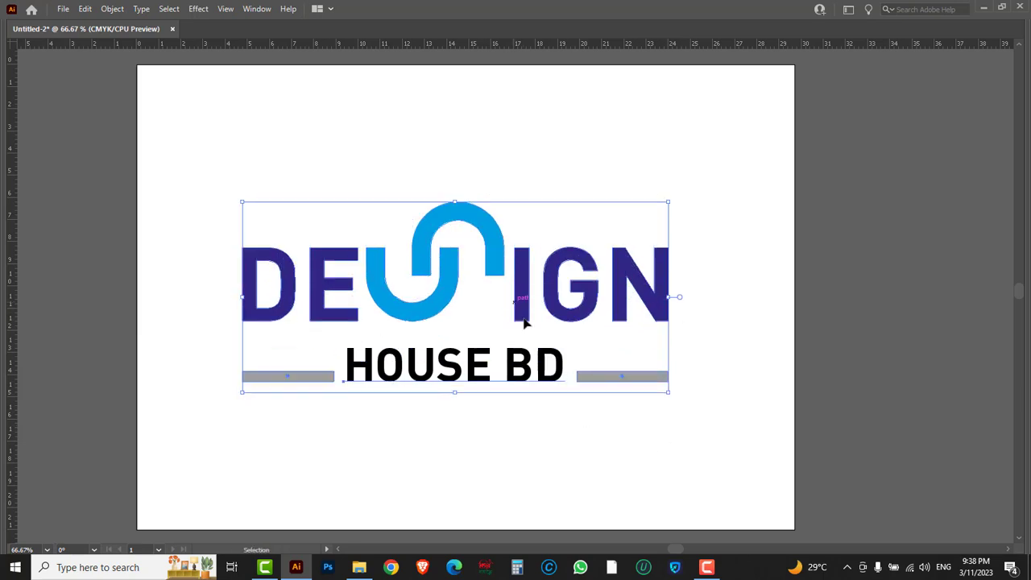
left_click(555, 440)
Step: Save the document as an Adobe Illustrator (AI) file named "Design House BD"
left_click(63, 9)
left_click(95, 142)
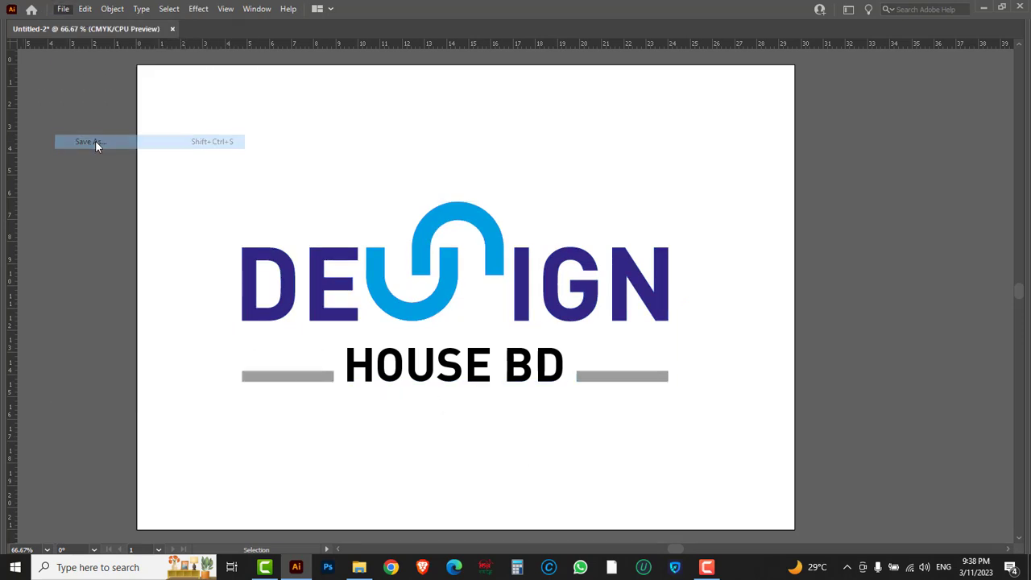
type("Design")
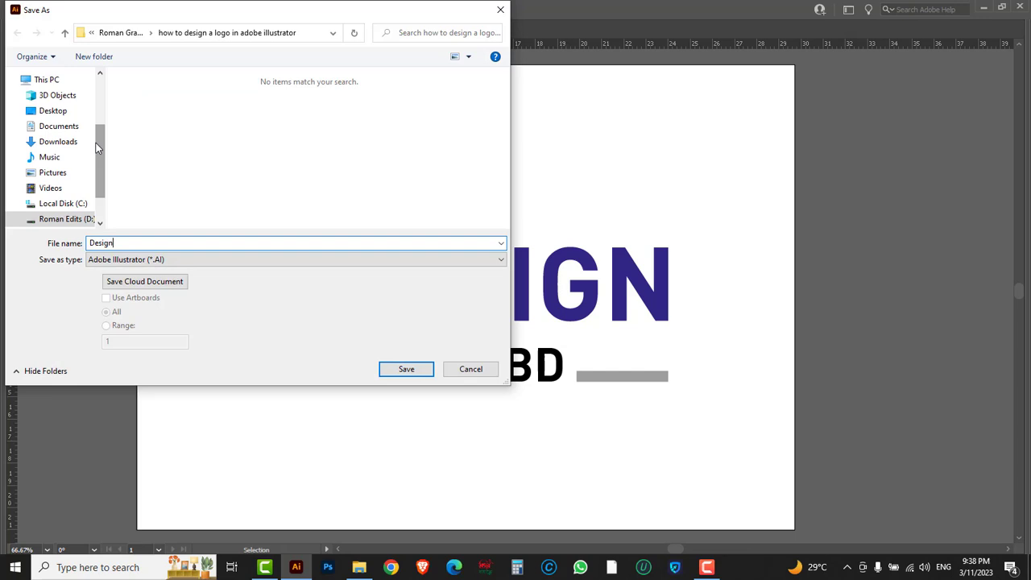
type(" House BD")
left_click(407, 370)
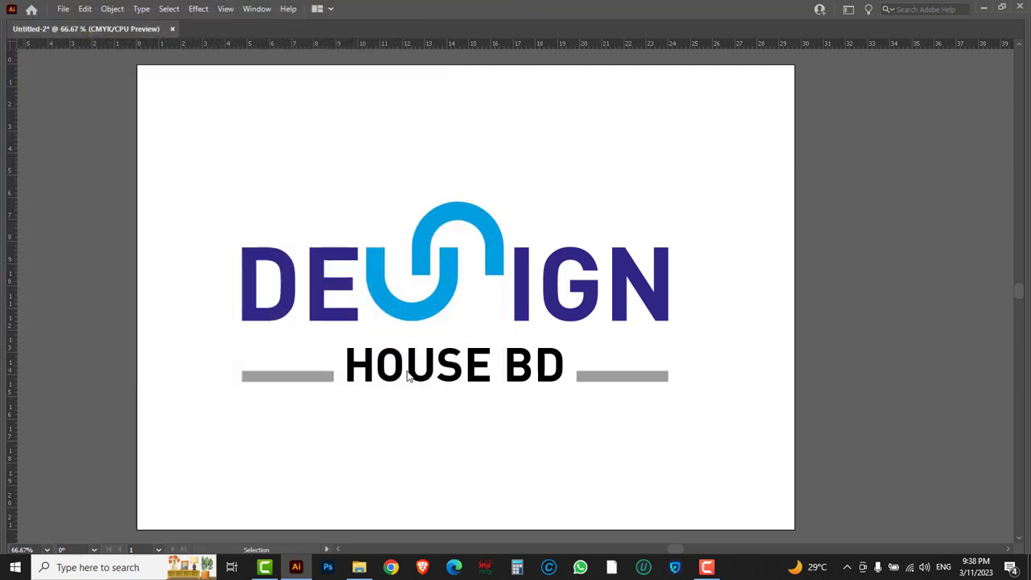
left_click(571, 463)
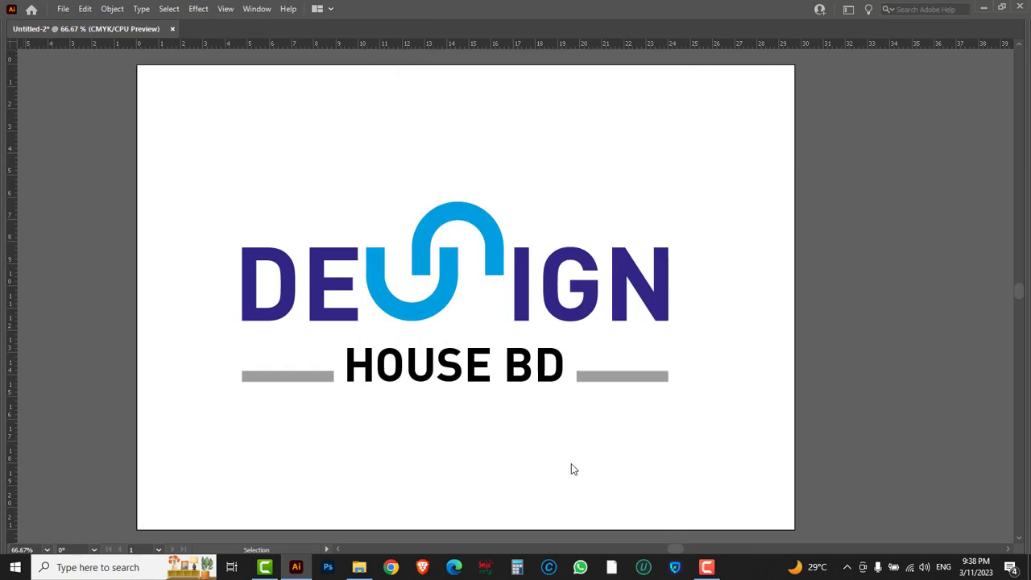